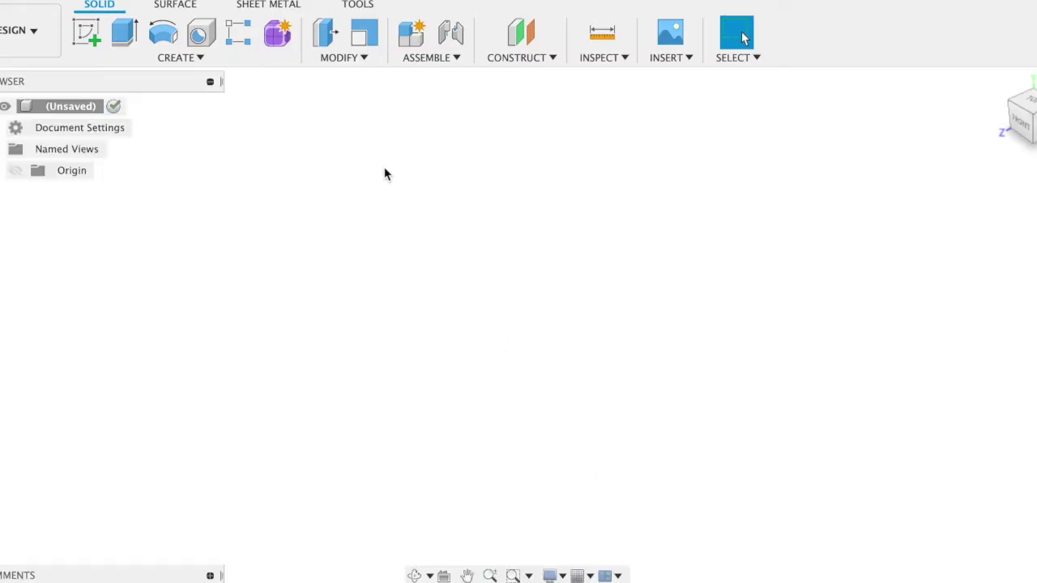
Create a 10 cm diameter sphere on the ground plane, centred on the origin.
left_click(170, 60)
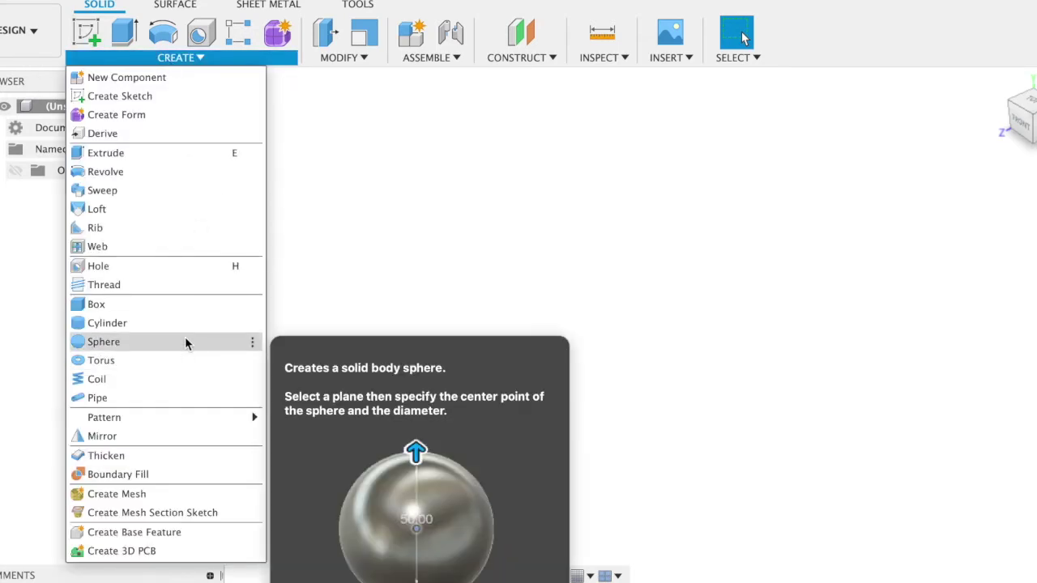
left_click(185, 341)
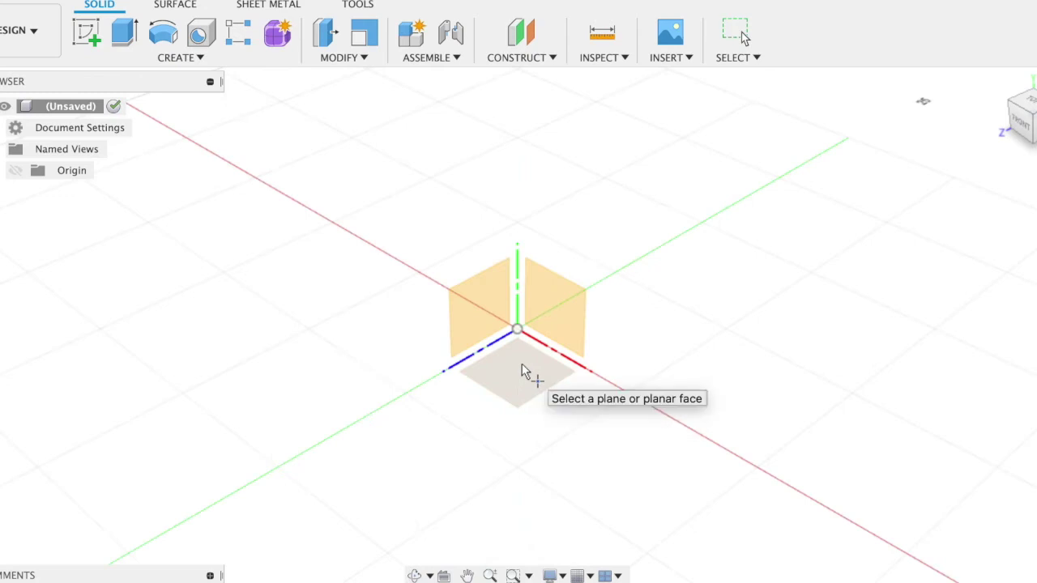
left_click(522, 367)
left_click(517, 329)
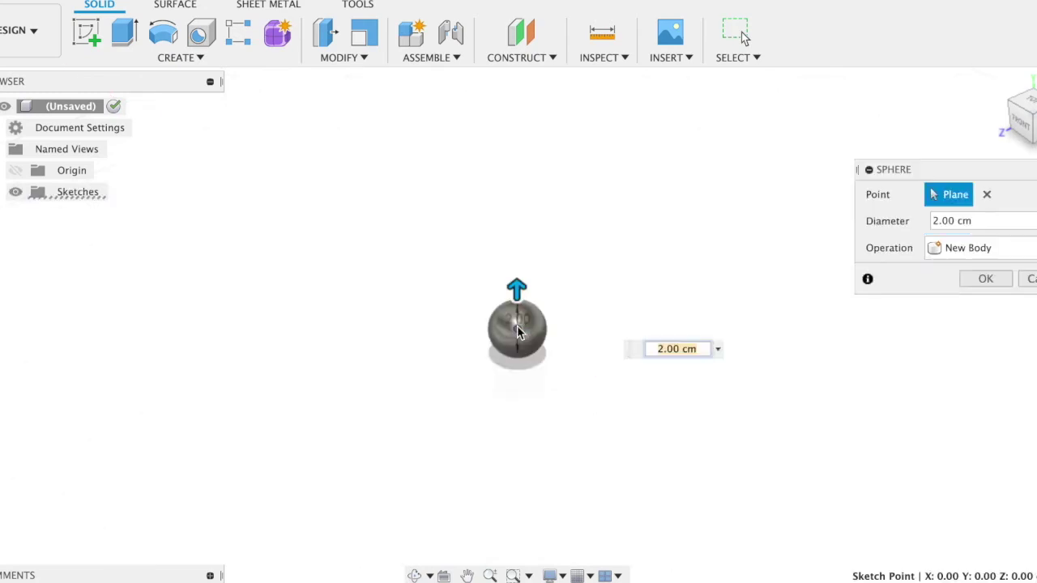
left_click_drag(518, 292, 469, 142)
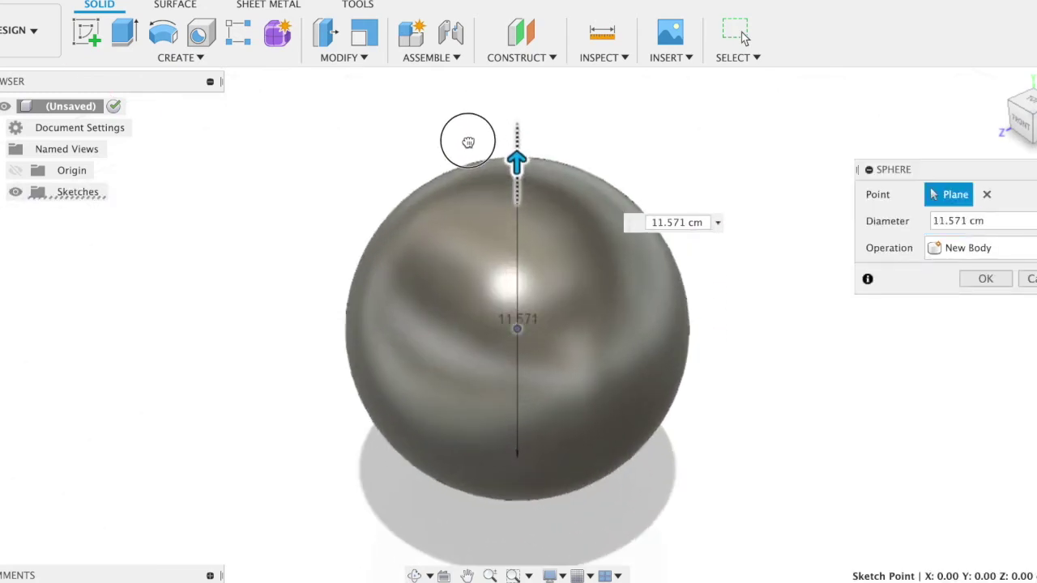
type("10")
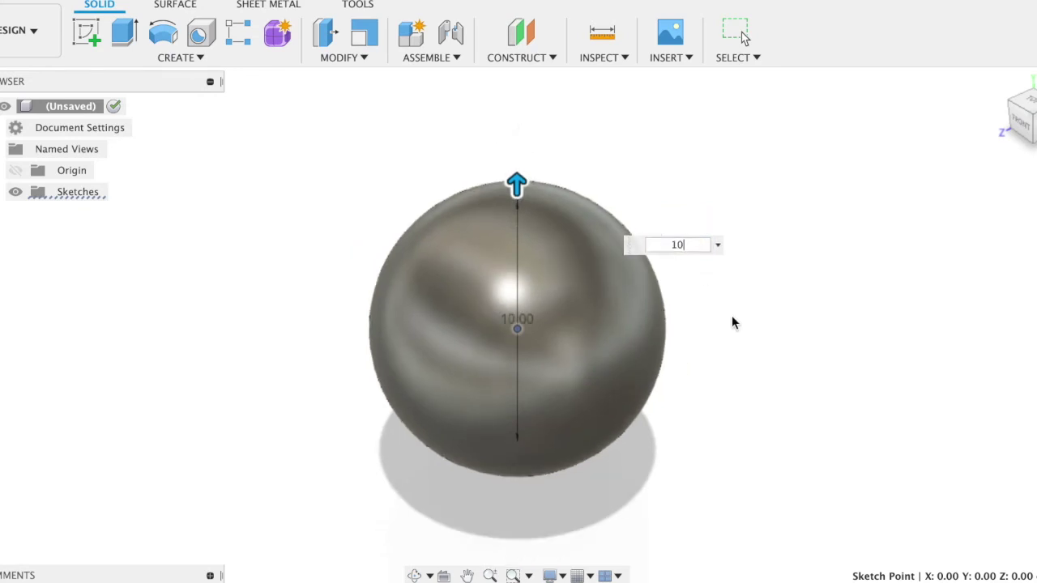
key("Return")
Check the sphere from the top, bottom and front views, then start a new sketch.
mouse_move(1022, 111)
left_click(1033, 103)
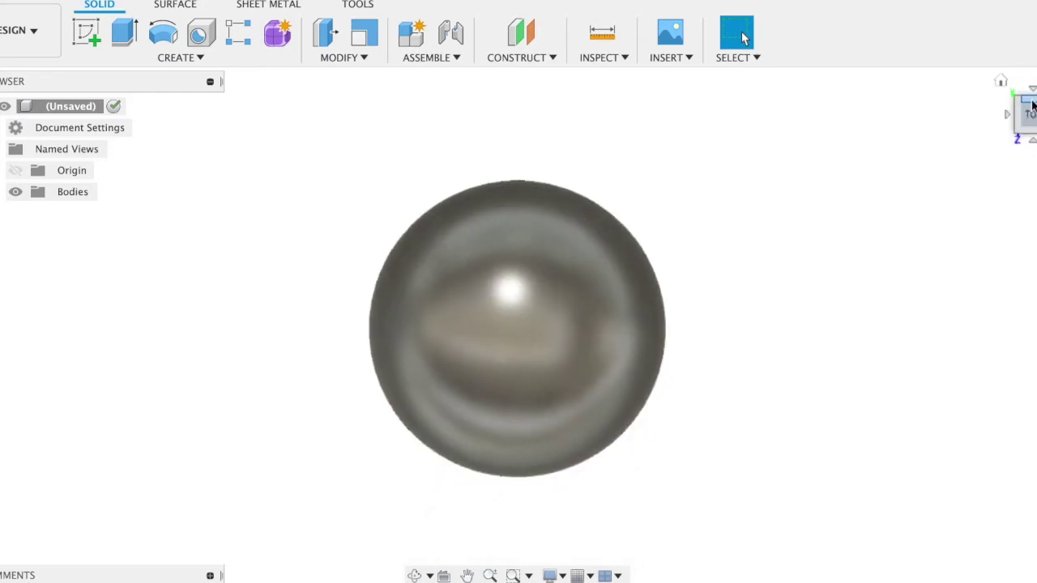
left_click(1033, 144)
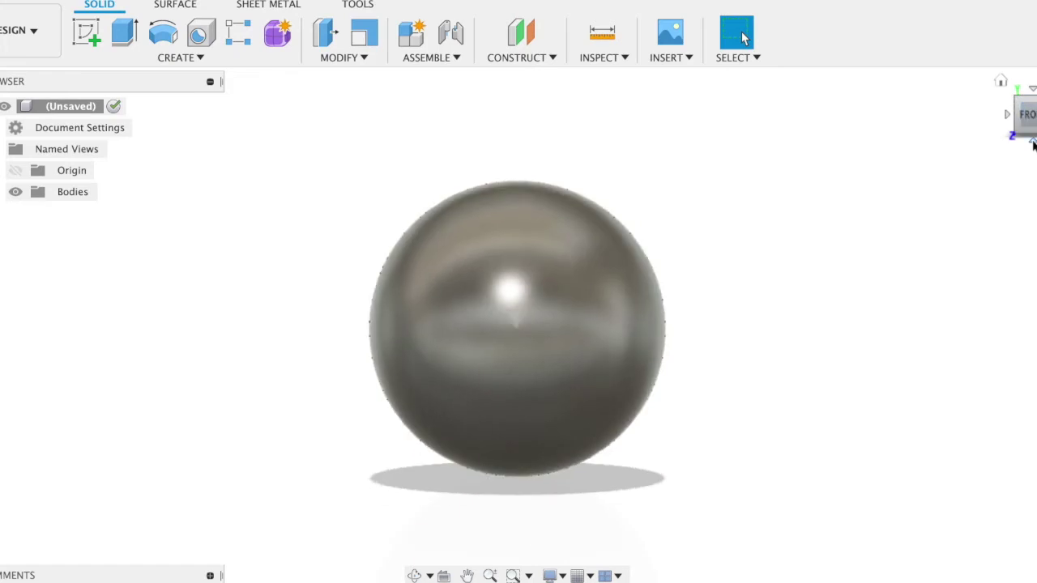
left_click(1032, 90)
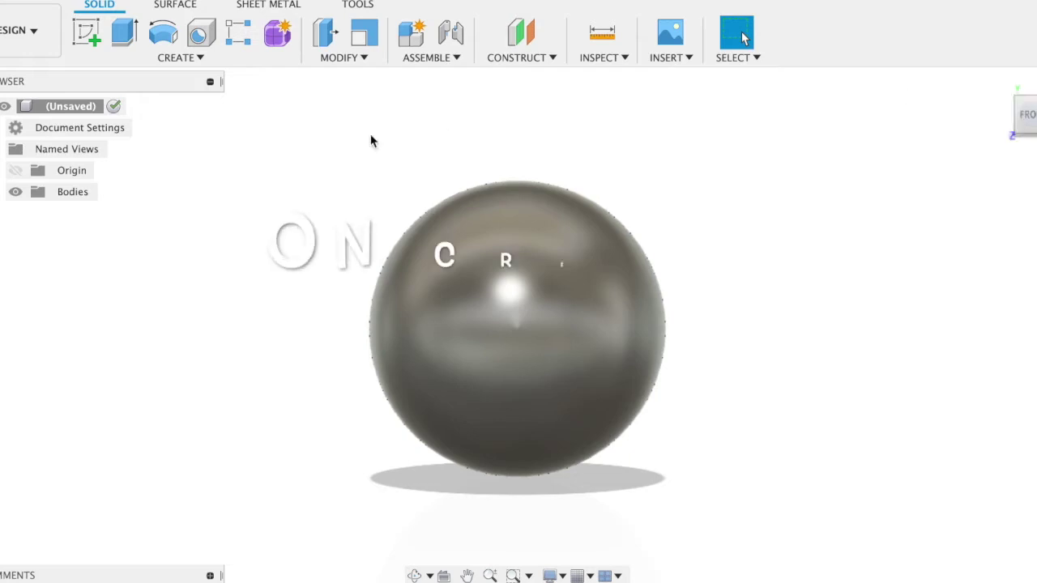
left_click(182, 58)
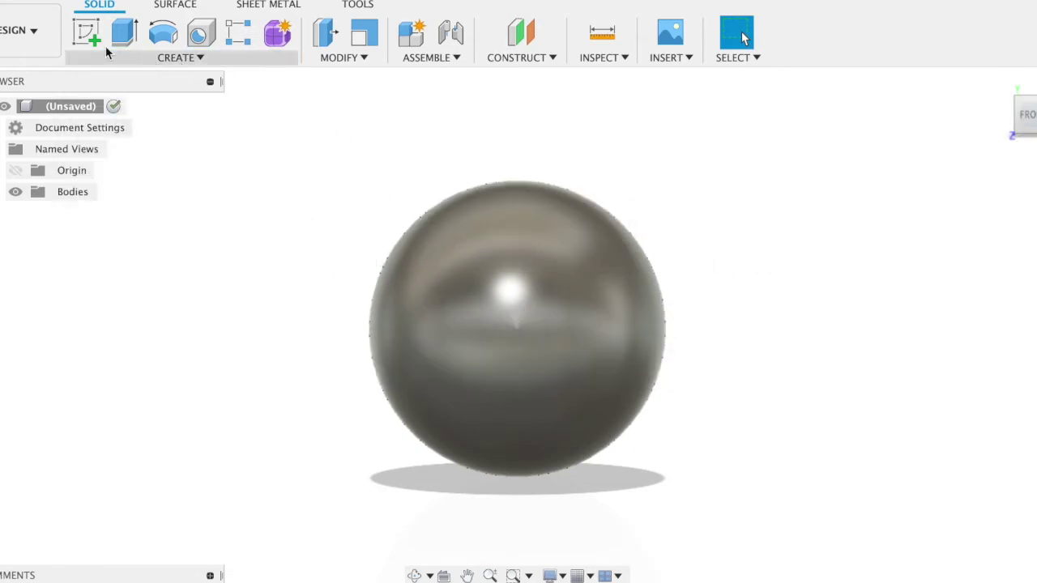
left_click(87, 33)
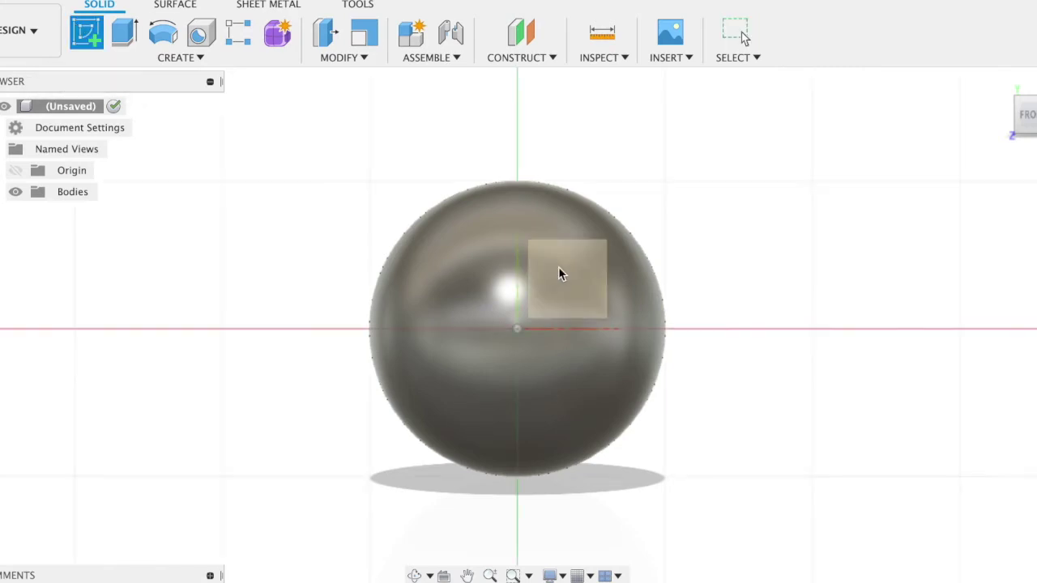
On the front plane, draw a three-point arc from the sphere's left edge over its top to the right edge.
left_click(558, 266)
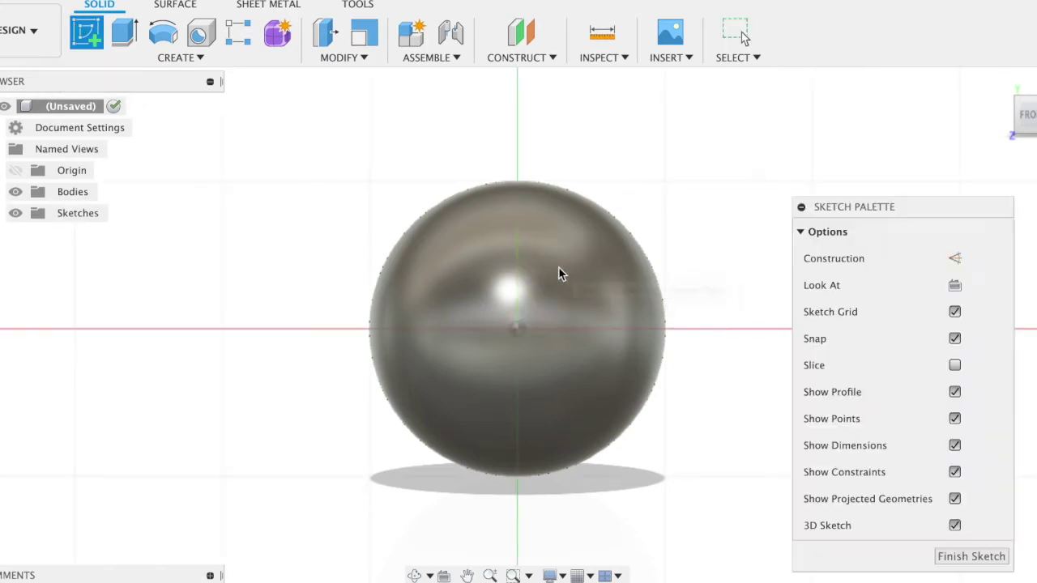
left_click(182, 63)
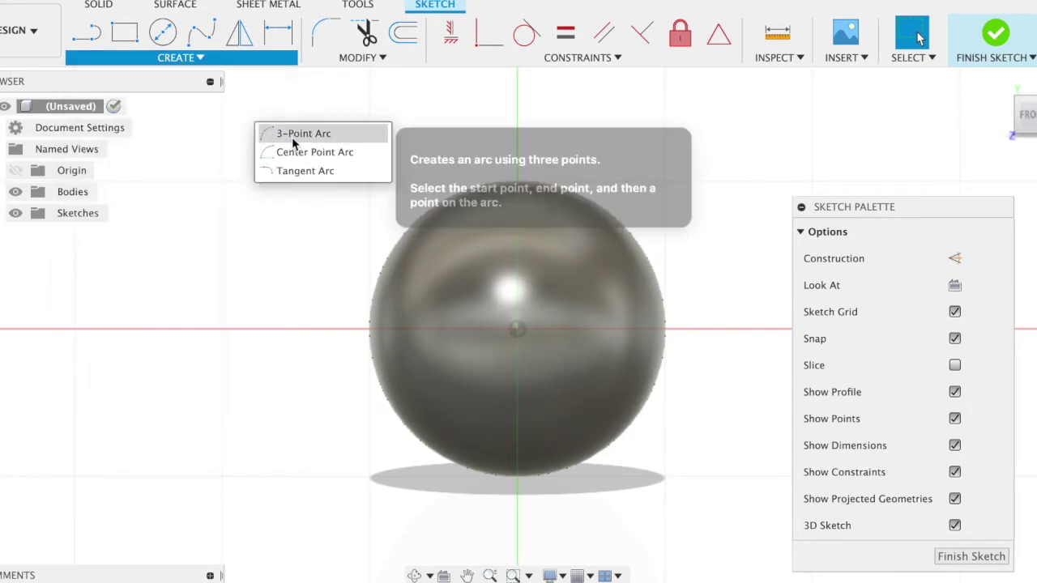
left_click(292, 137)
left_click(367, 330)
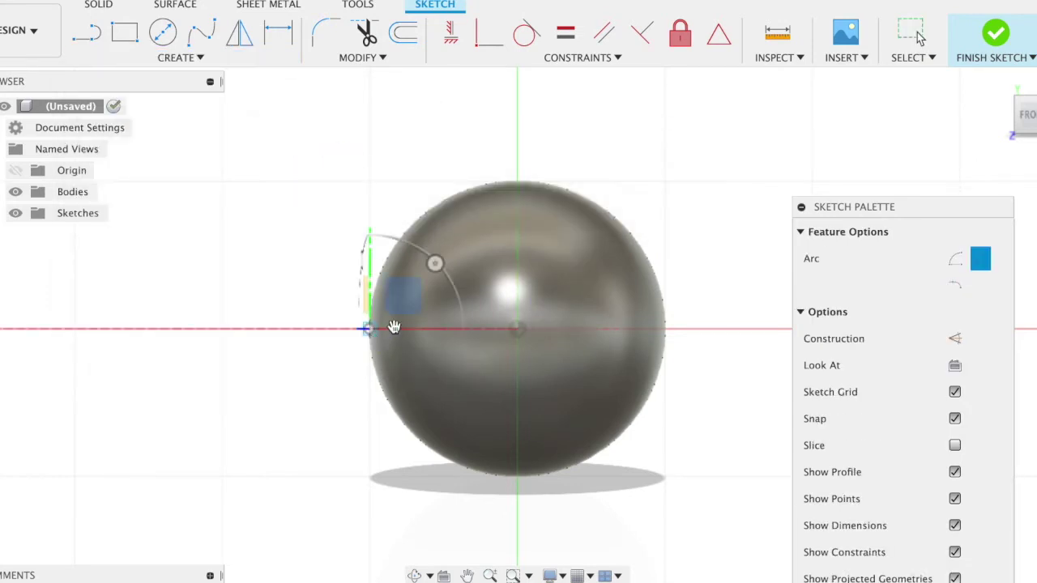
left_click(665, 331)
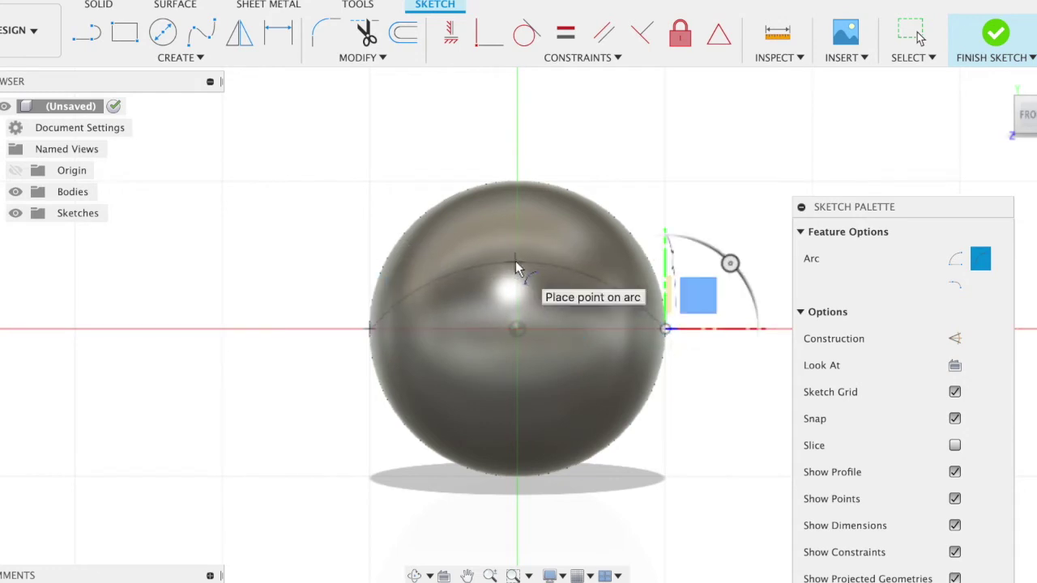
left_click(516, 262)
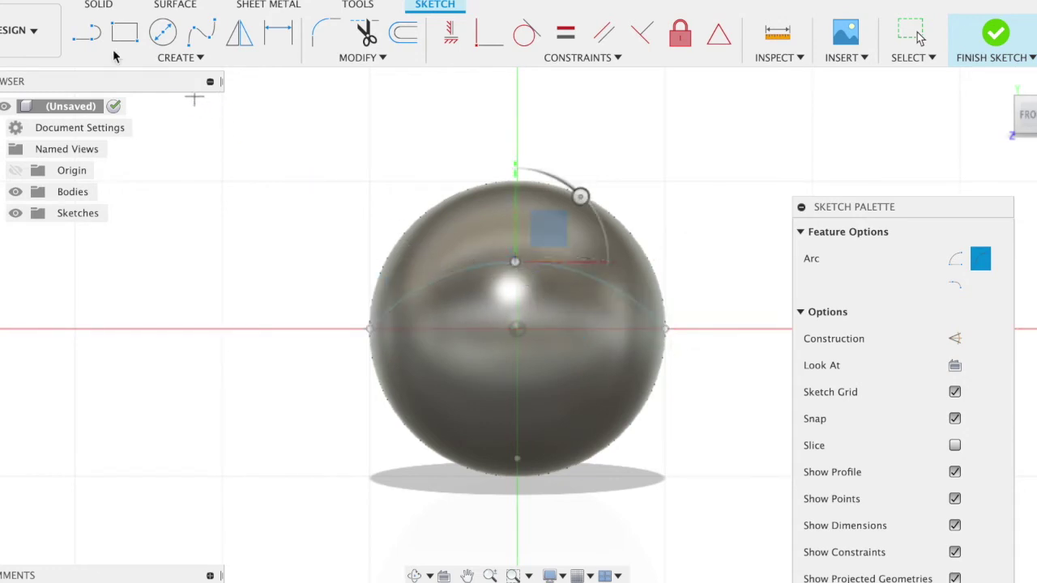
Close the arc with a straight line between its two ends and finish the sketch.
left_click(87, 32)
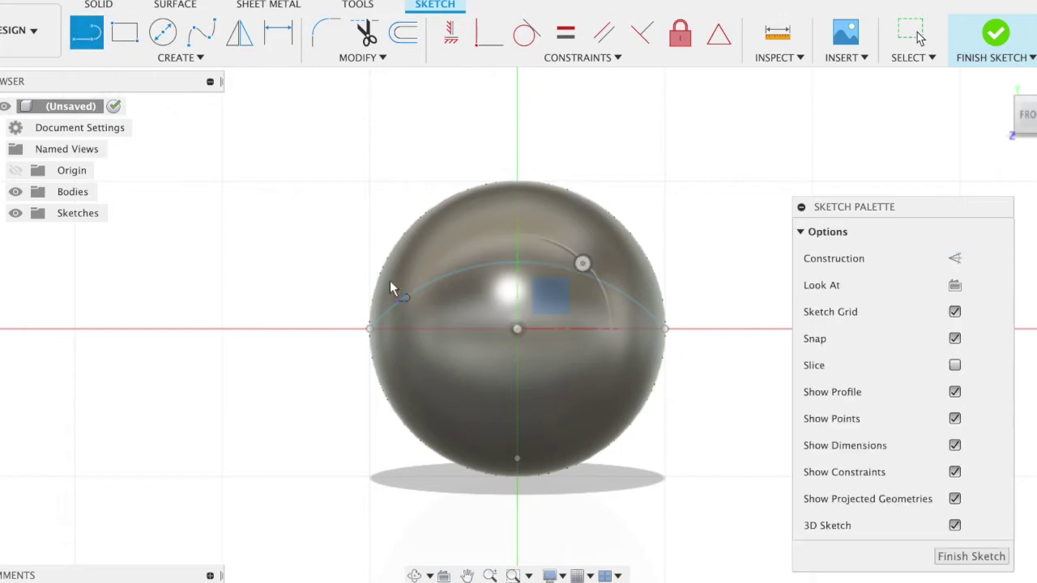
left_click(369, 330)
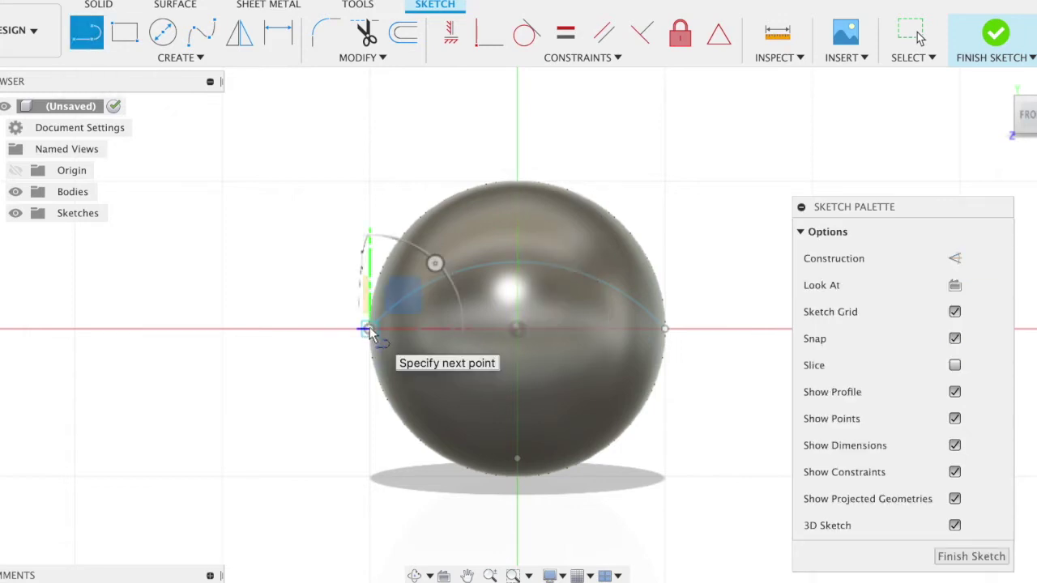
double_click(666, 332)
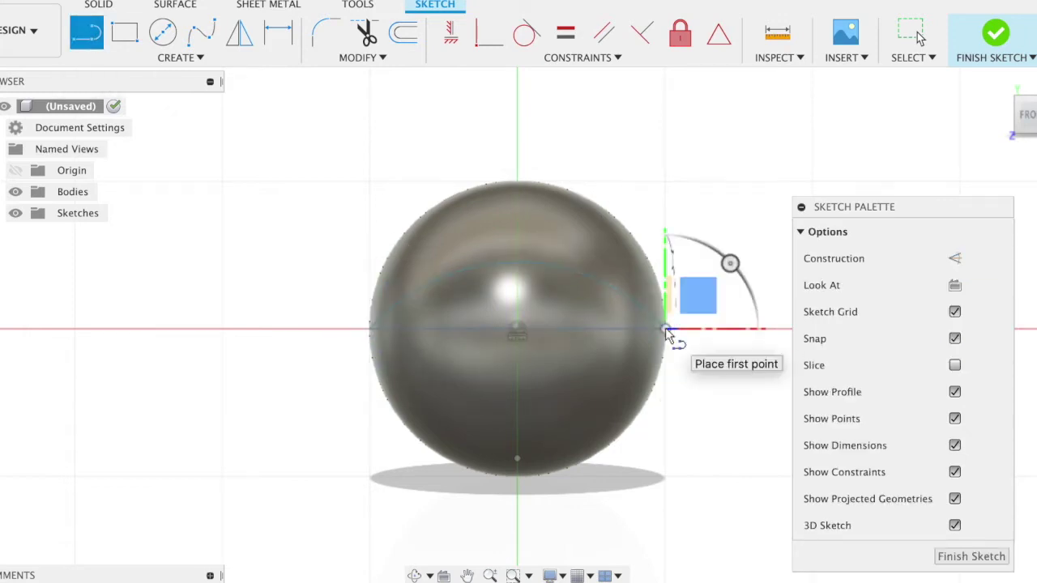
left_click(975, 559)
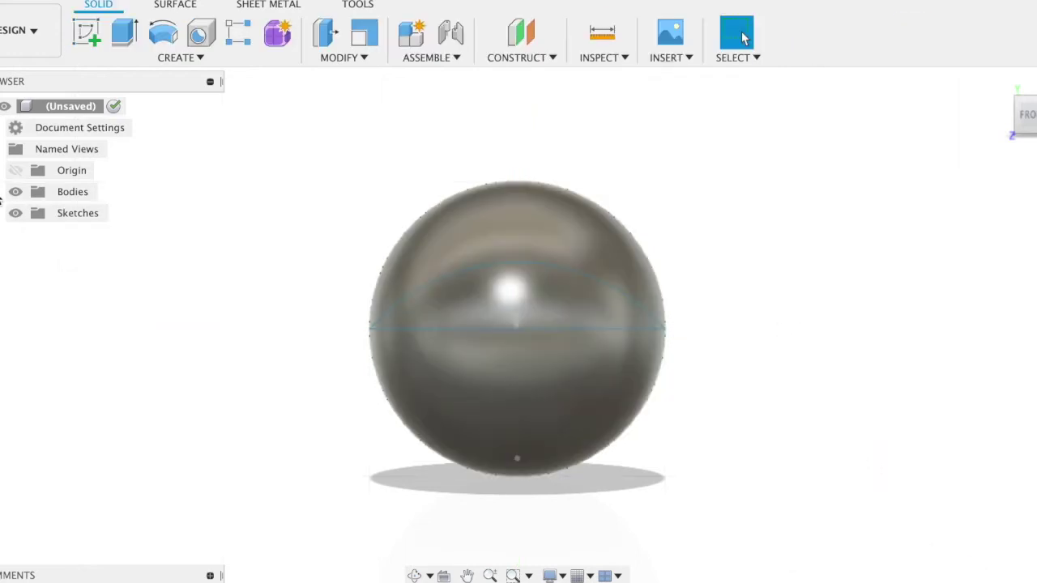
Extrude the dome profile as a cut through the sphere to carve out the mouth.
left_click(4, 192)
left_click(31, 213)
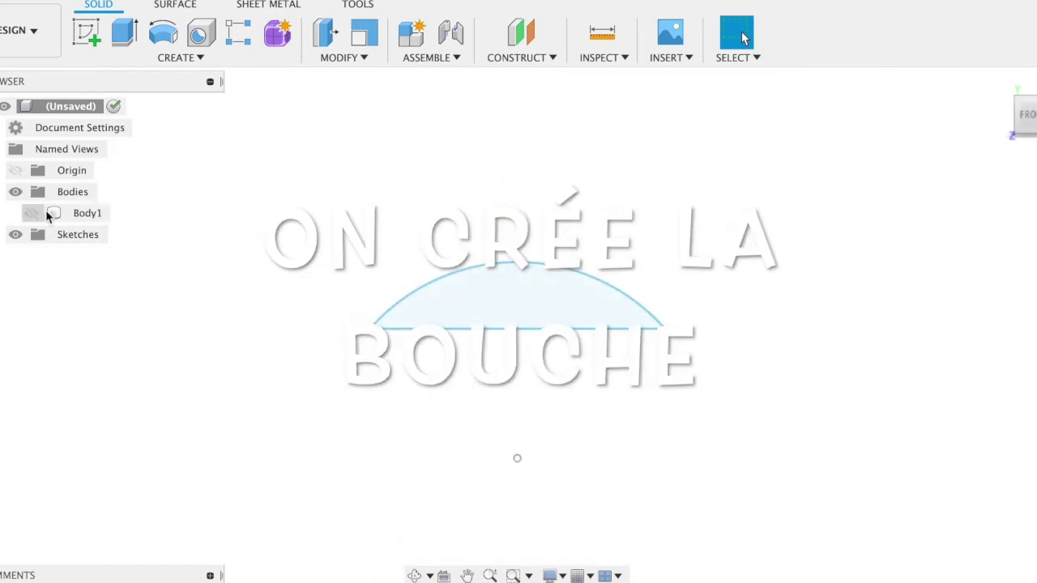
left_click(489, 318)
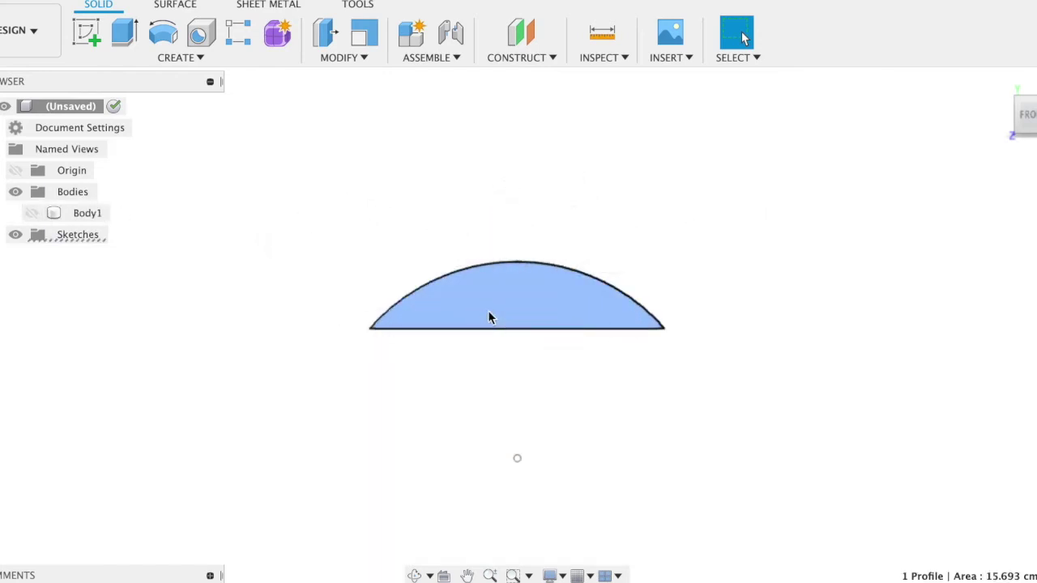
key("e")
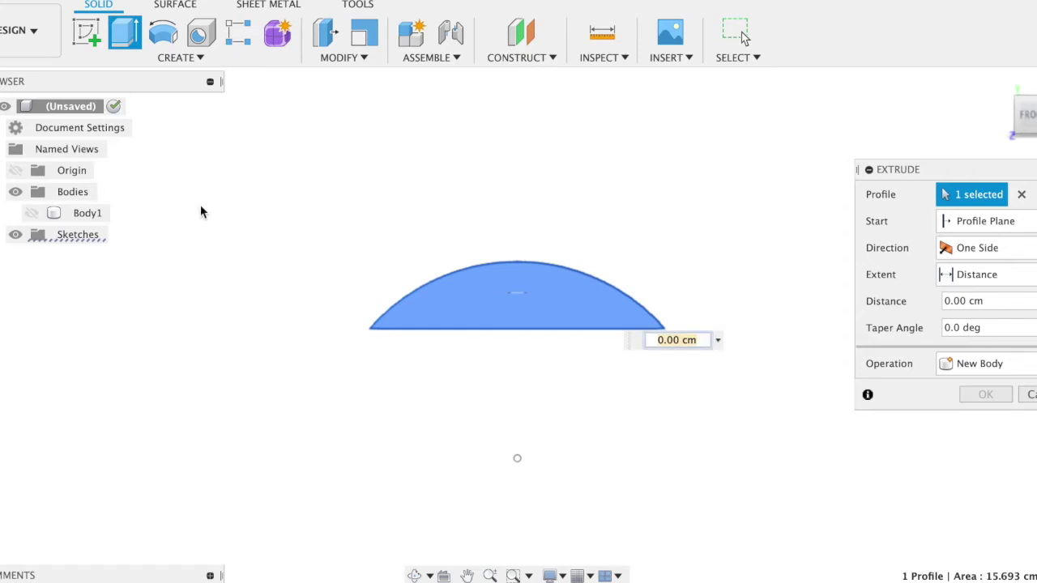
left_click(31, 212)
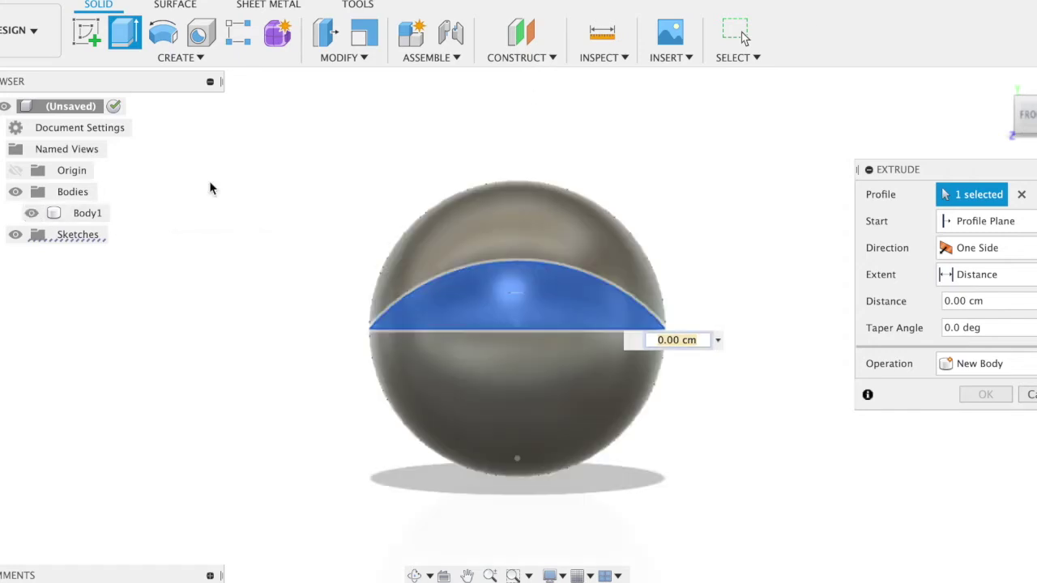
mouse_move(968, 102)
middle_mouse_down("shift")
mouse_move(977, 116)
mouse_move(871, 127)
middle_mouse_up("shift")
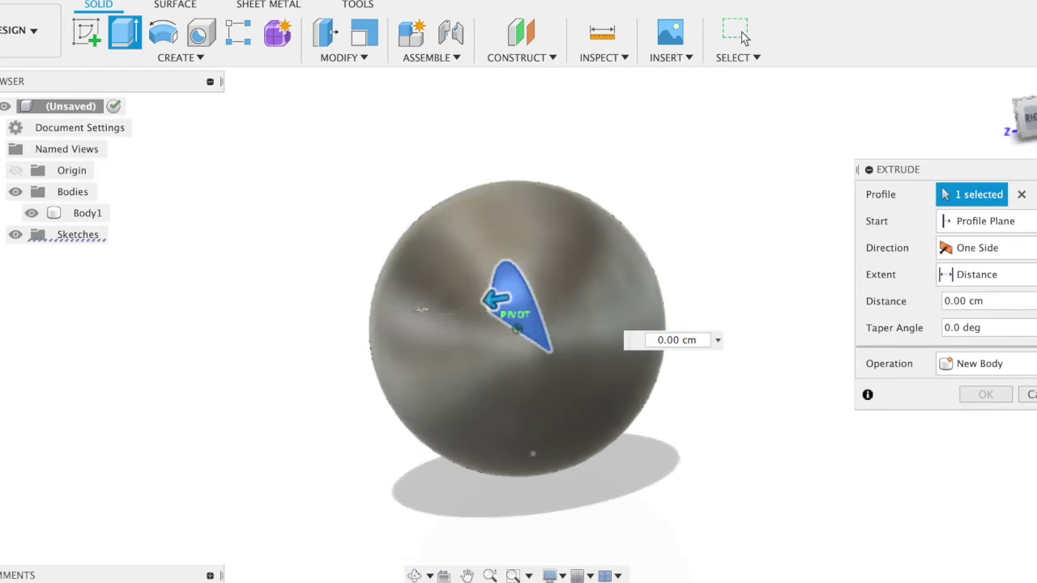
left_click_drag(493, 300, 261, 312)
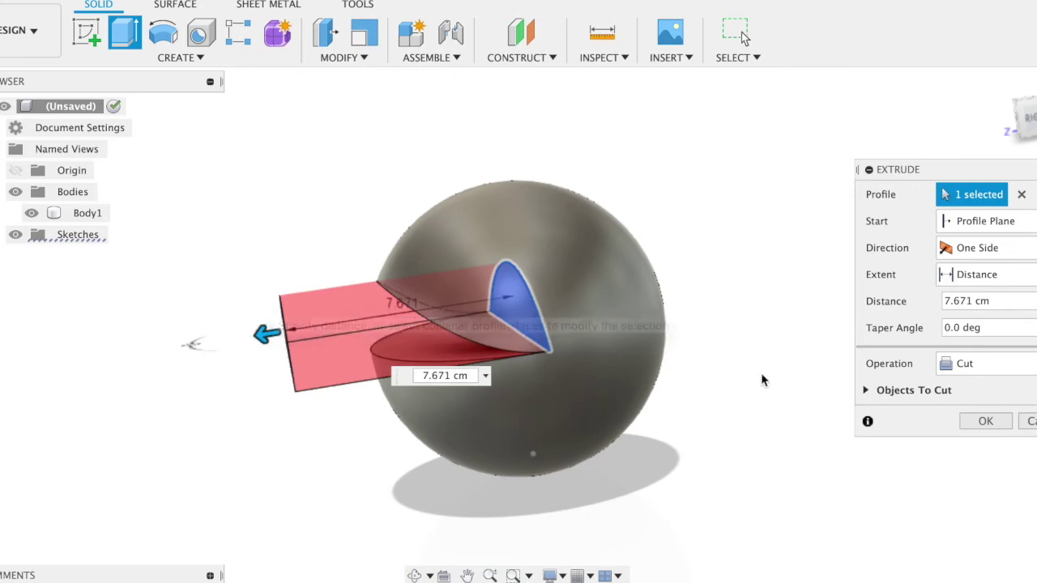
left_click(980, 422)
mouse_move(1022, 117)
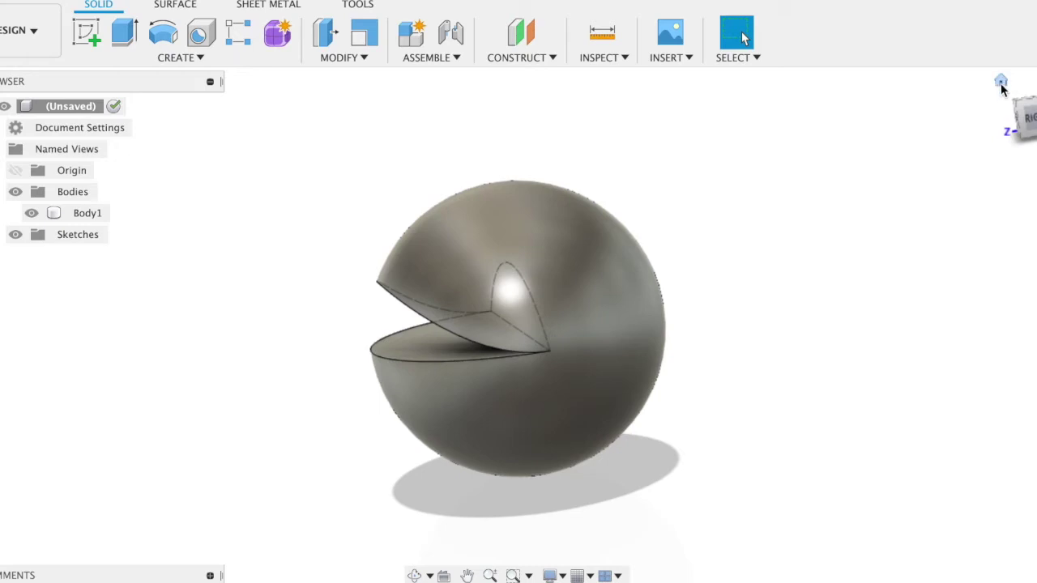
Inspect the mouth cut from the home view, an orbit and the front view.
left_click(1001, 81)
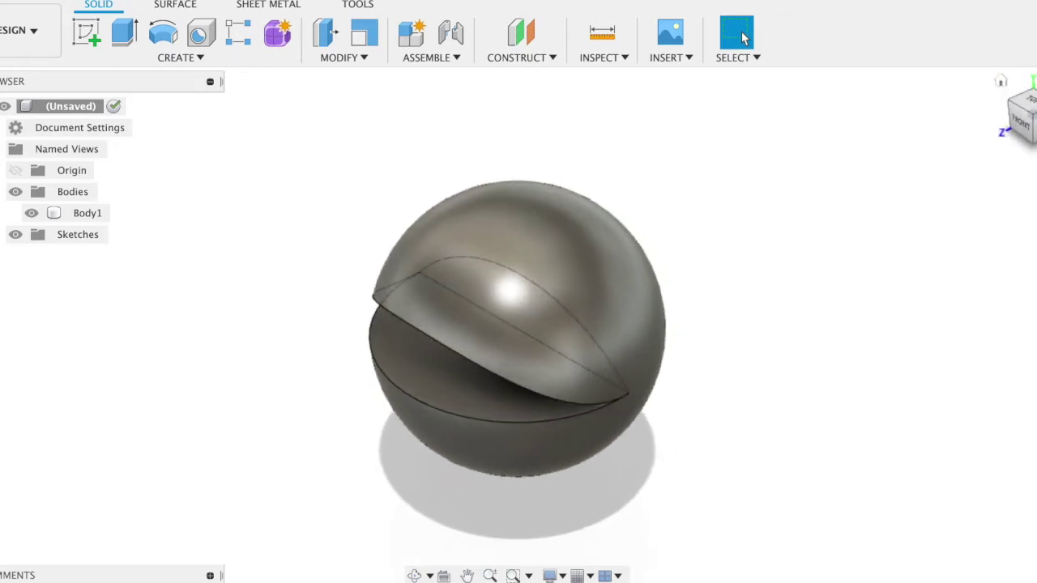
mouse_move(1022, 128)
left_mouse_down()
mouse_move(1033, 96)
mouse_move(1033, 118)
left_mouse_up()
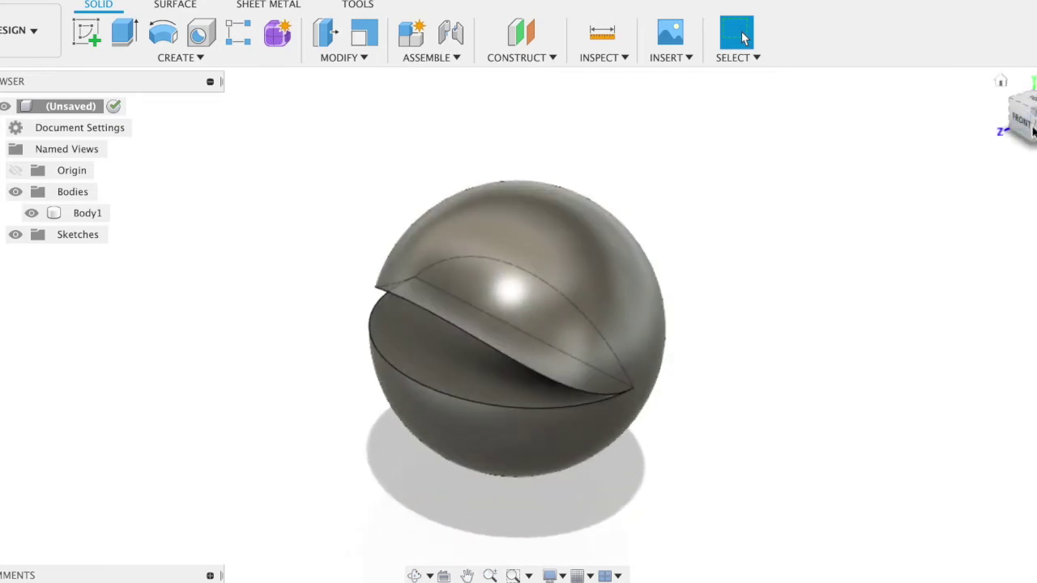
left_click(1022, 128)
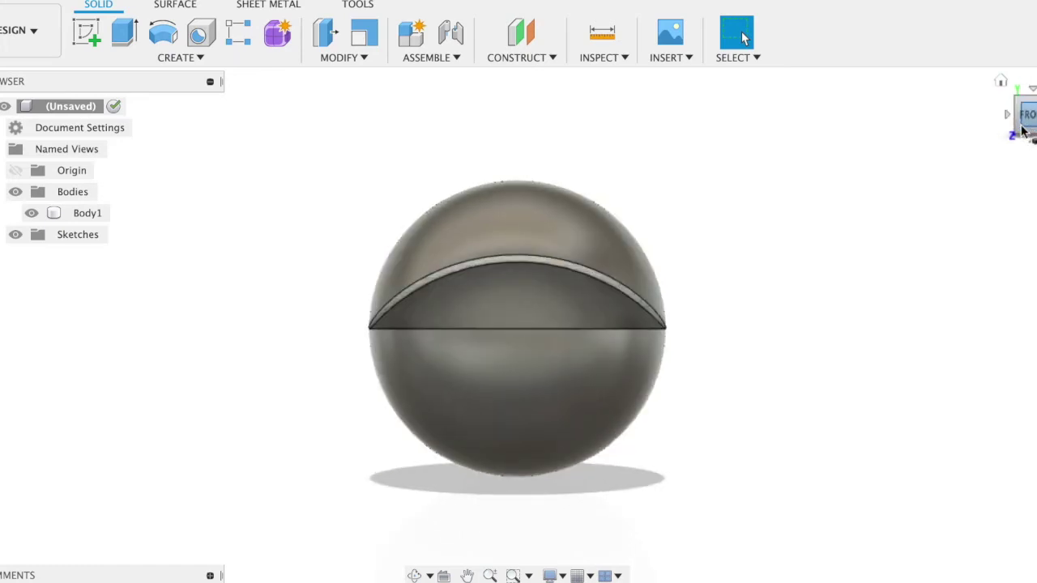
Hide the sphere body and start a new sketch on the front origin plane.
left_click(32, 213)
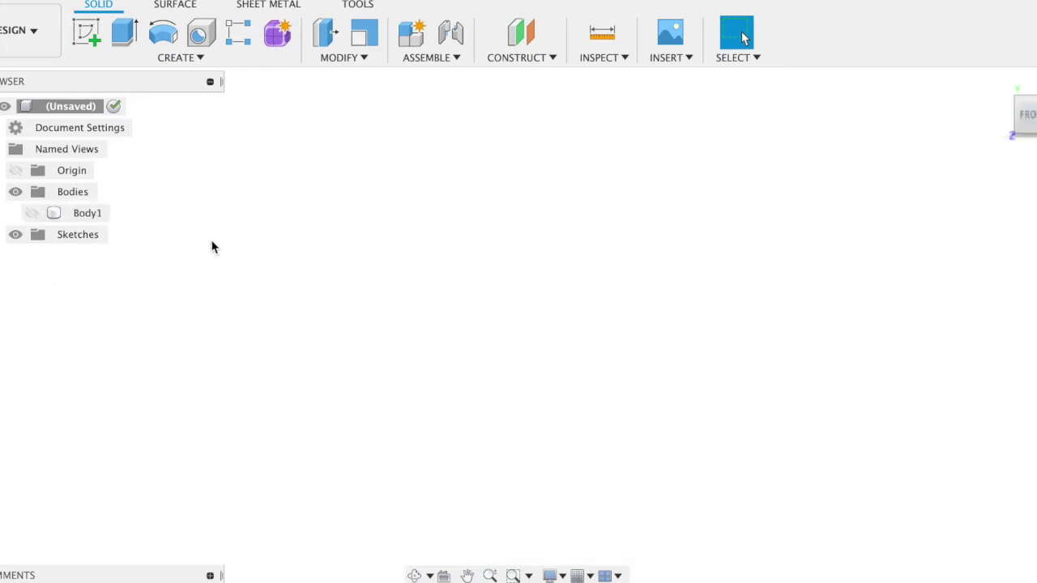
left_click(88, 34)
left_click(597, 266)
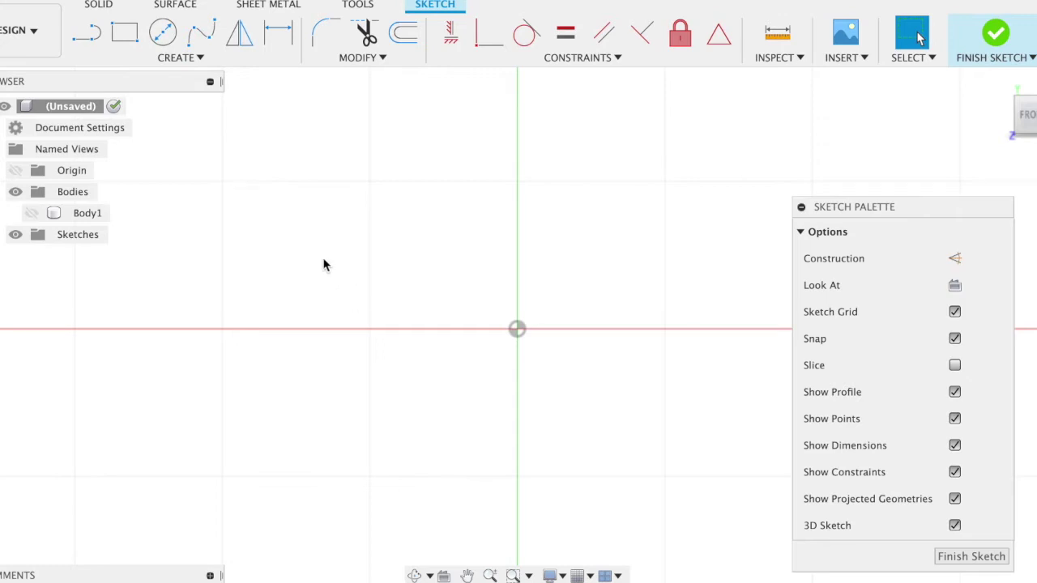
Draw a centre-diameter circle of diameter 2 on the red axis.
left_click(162, 32)
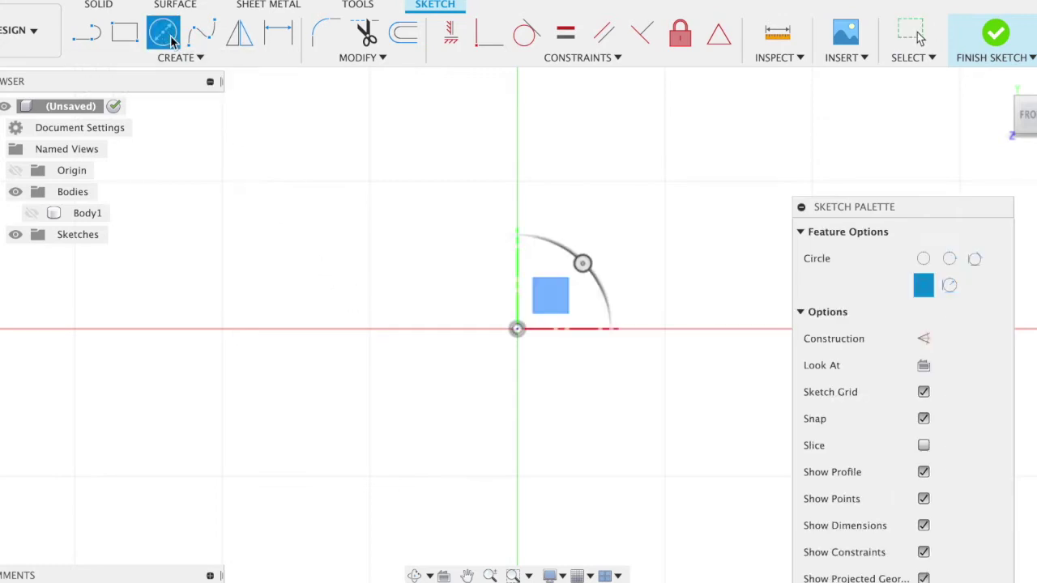
left_click(369, 328)
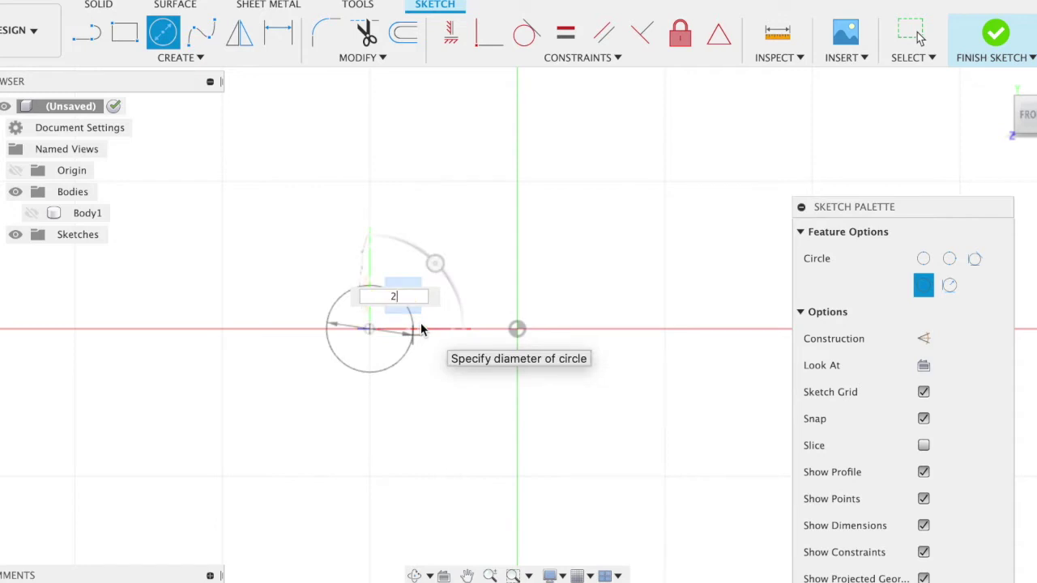
type("2")
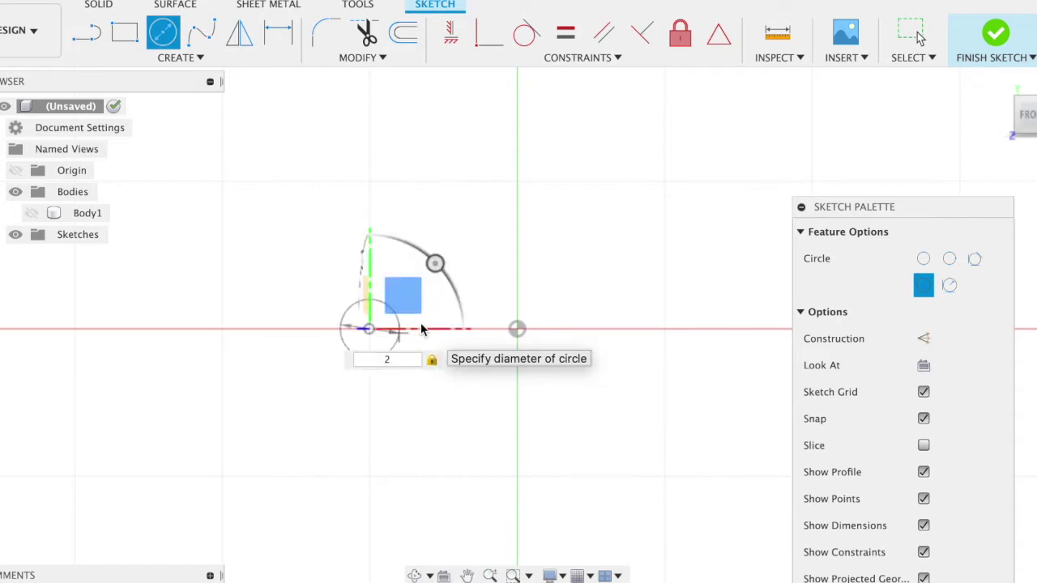
key("Return")
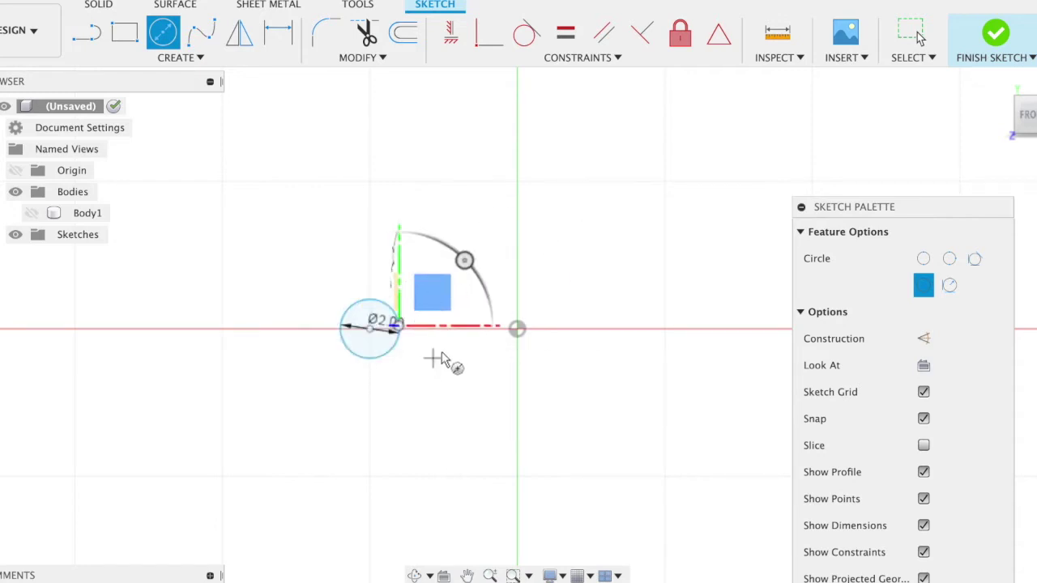
scroll(445, 359, "up", 3)
scroll(445, 359, "left", 5)
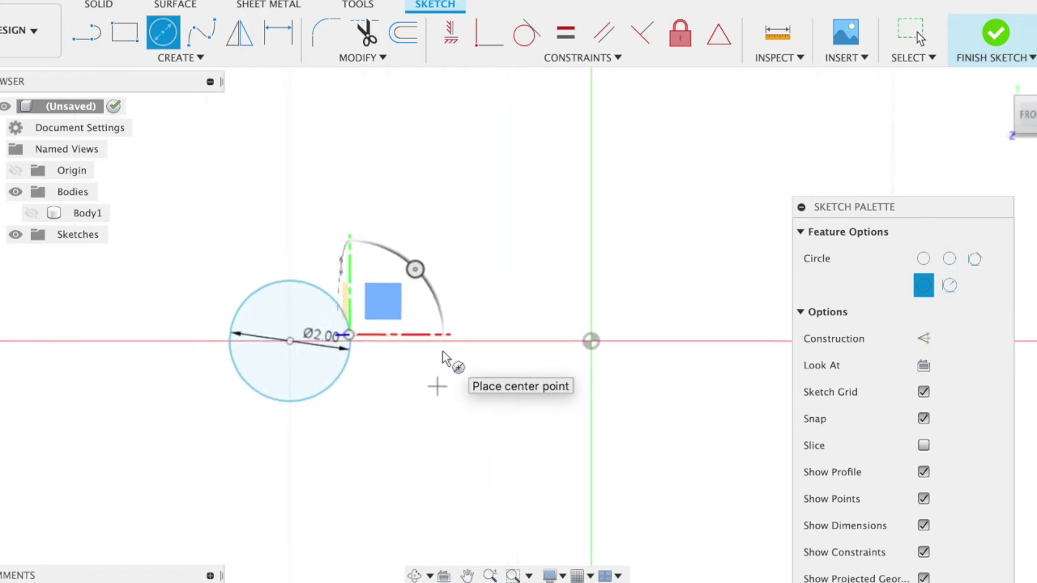
scroll(445, 359, "left", 5)
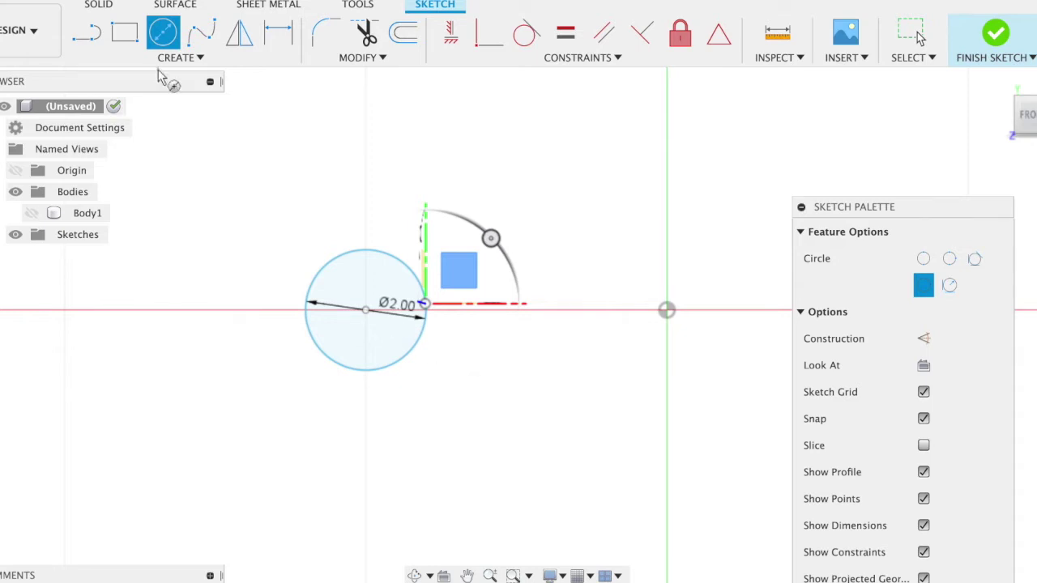
Draw lines from the circle's left edge to its centre and up to its top.
left_click(87, 32)
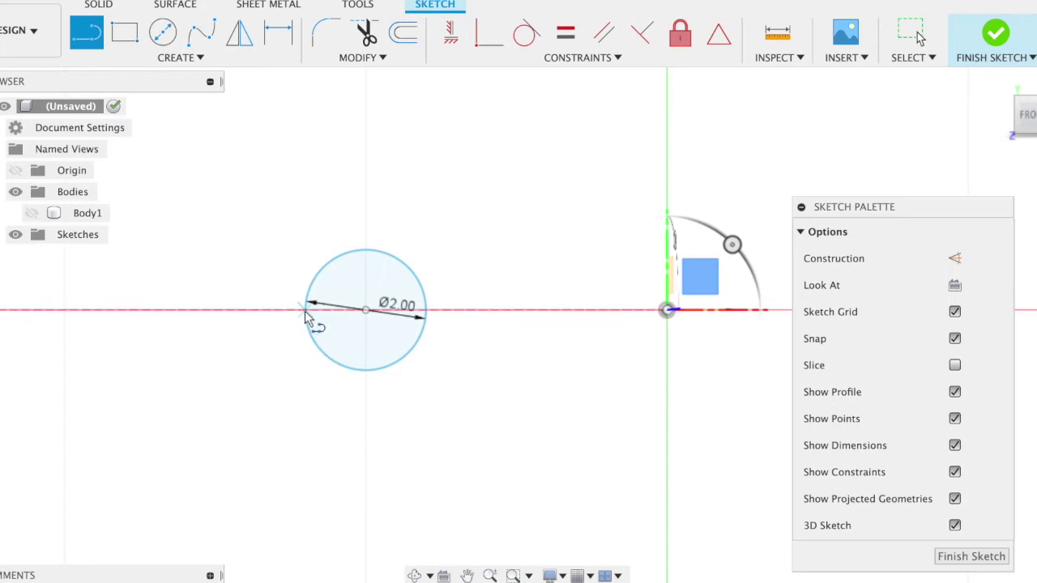
left_click(305, 311)
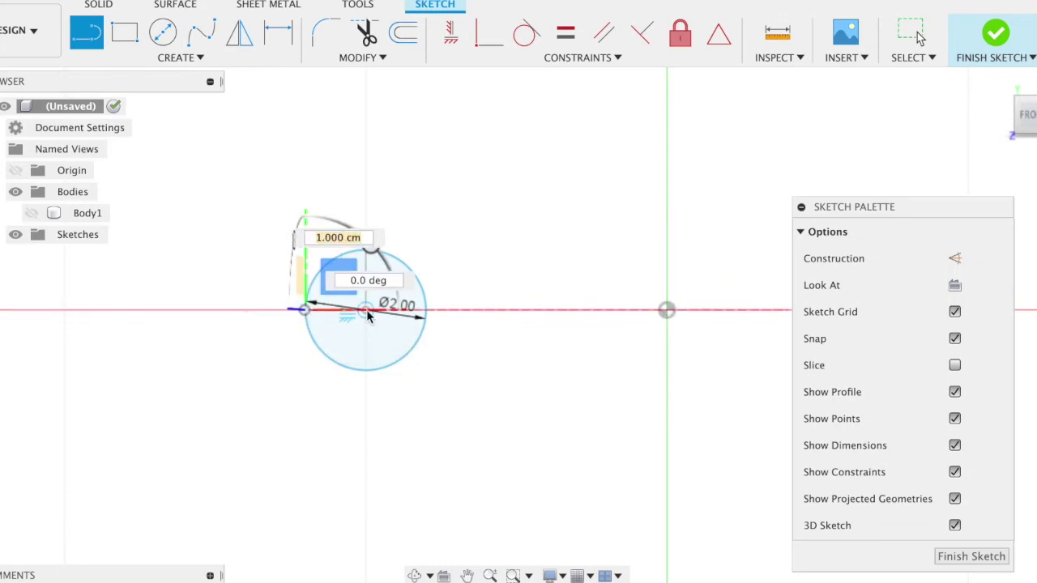
left_click(365, 311)
key("Tab")
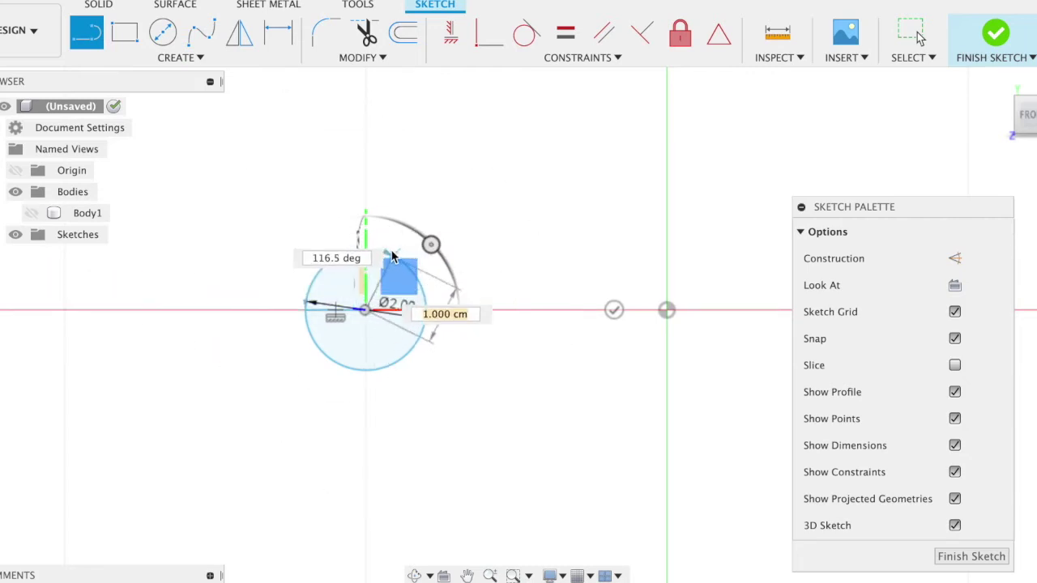
double_click(364, 250)
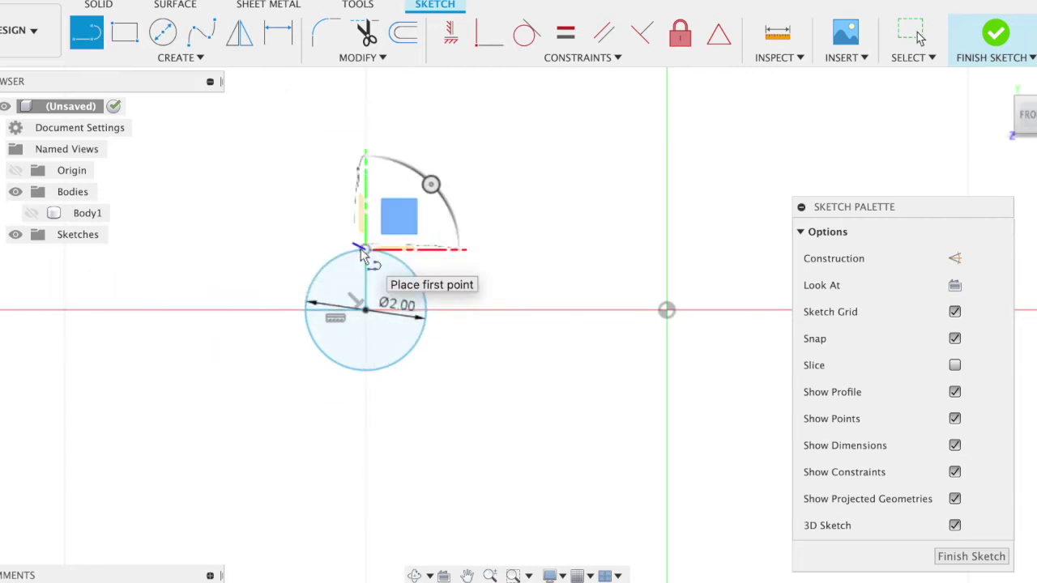
left_click(530, 393)
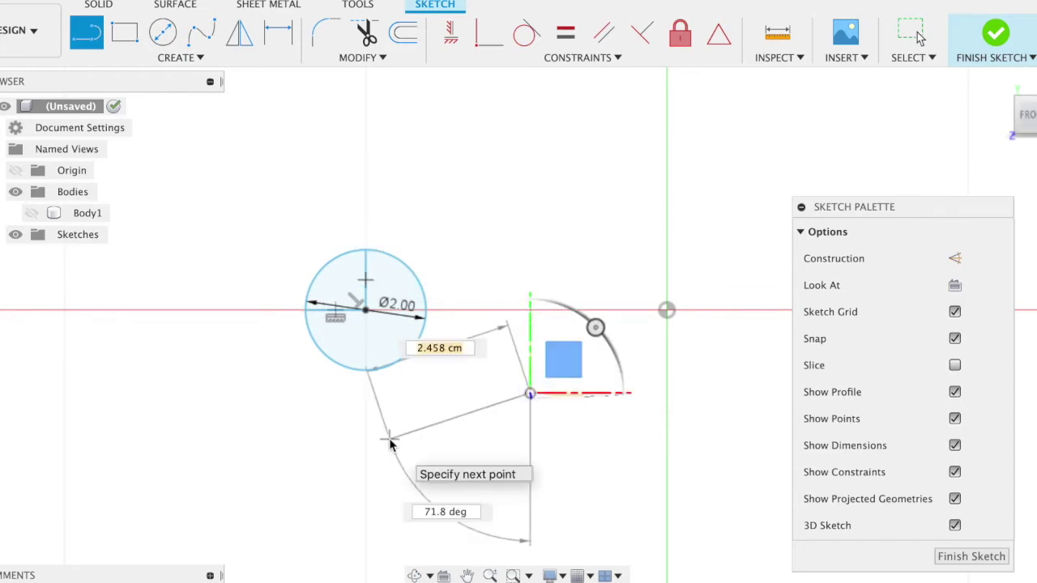
key("Escape")
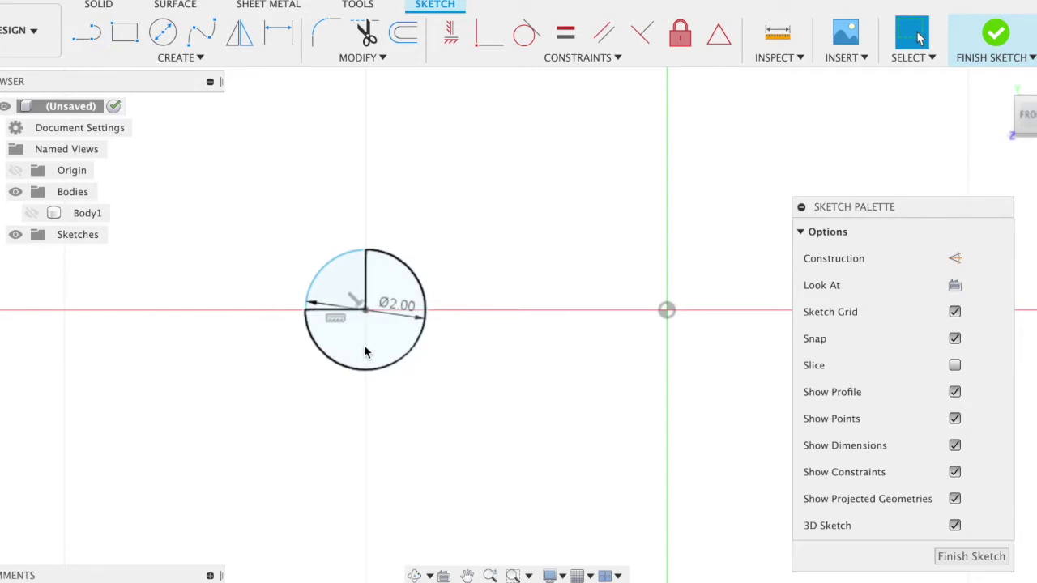
Trim away the circle's upper-left quarter arc and select the three-quarter wedge profile to extrude.
left_click(365, 353)
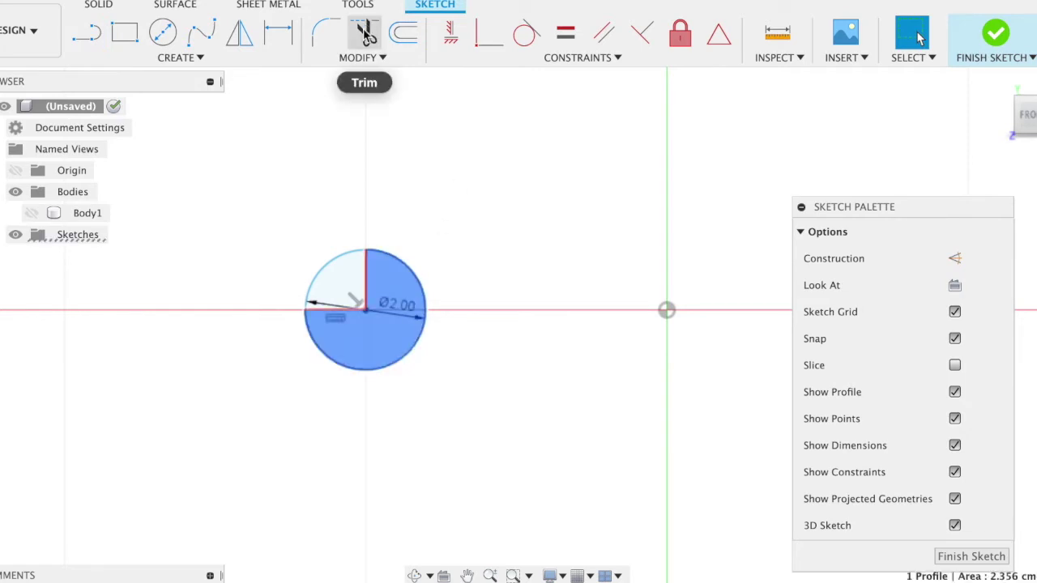
left_click(443, 264)
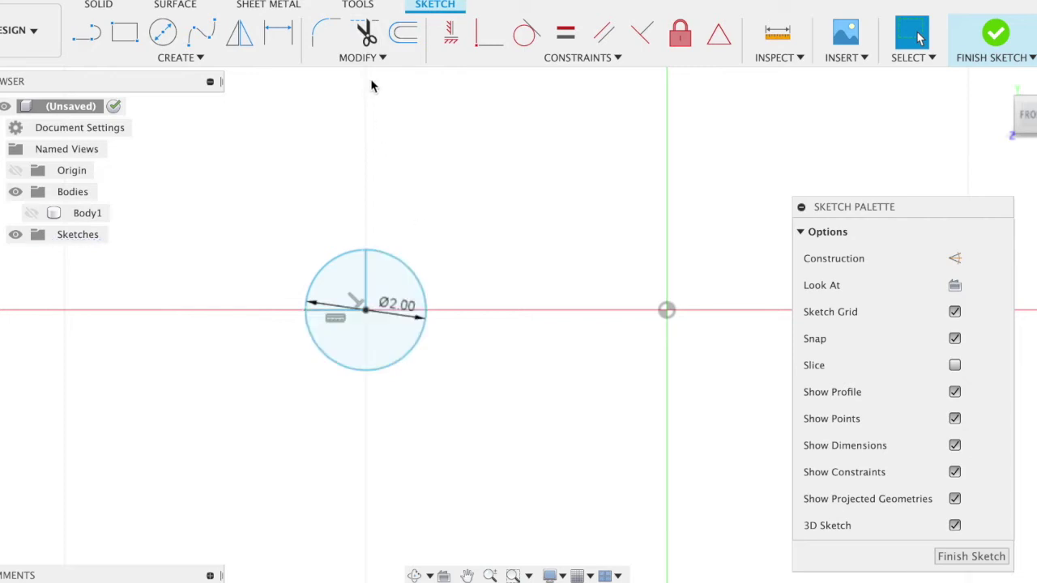
left_click(365, 34)
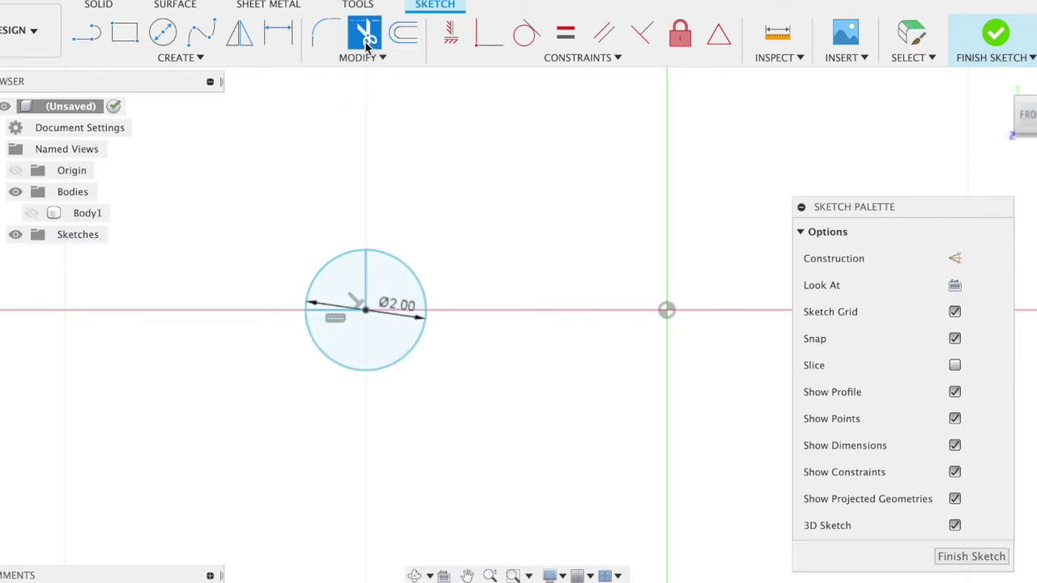
left_click(323, 276)
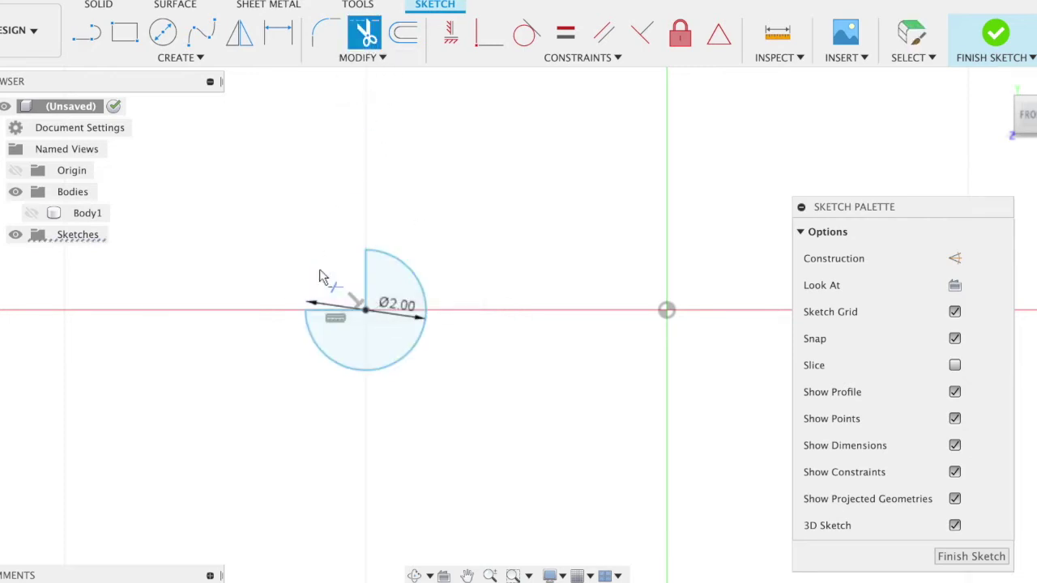
left_click(489, 209)
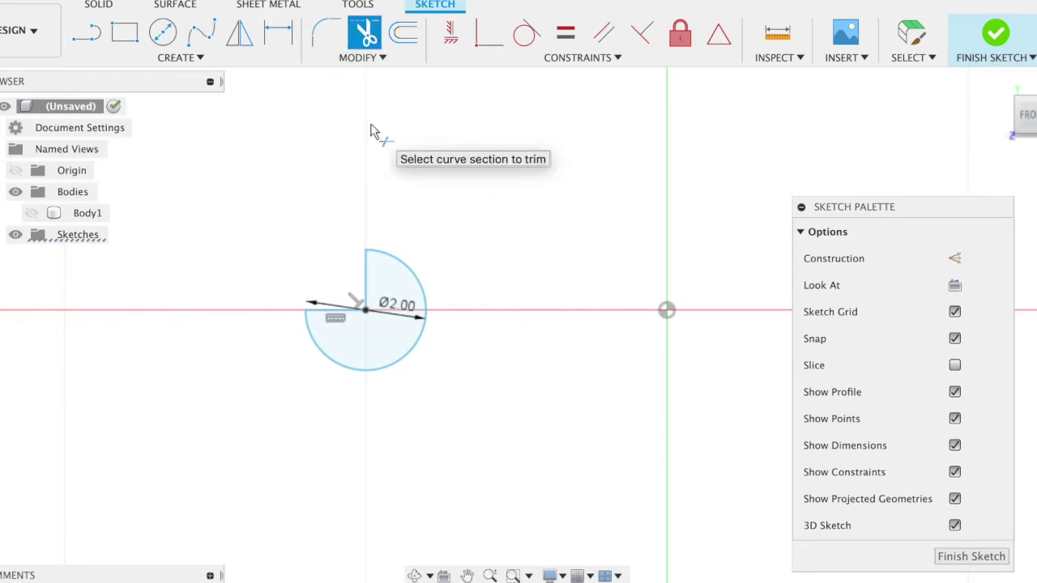
key("Escape")
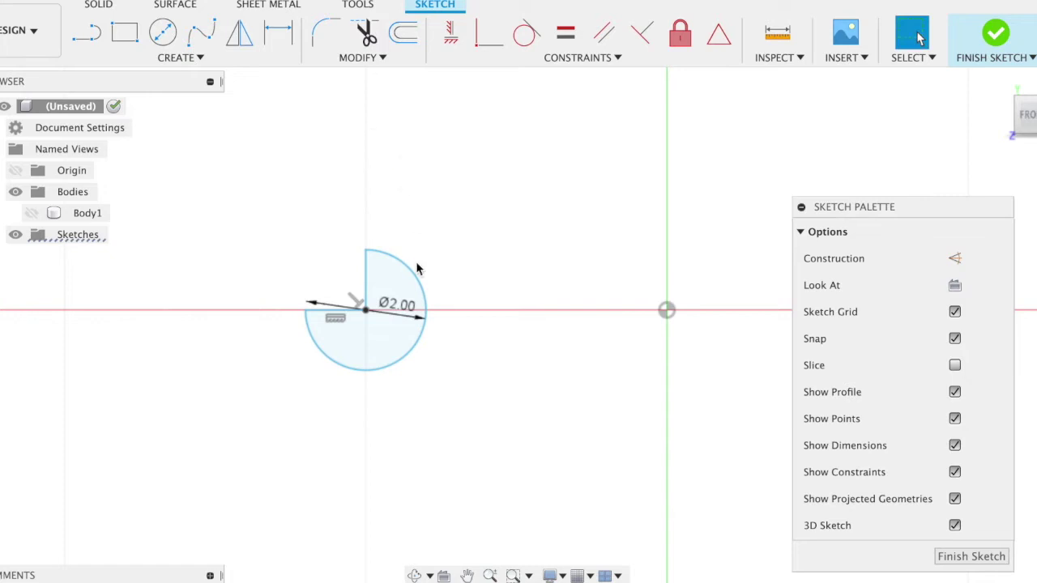
left_click(414, 304)
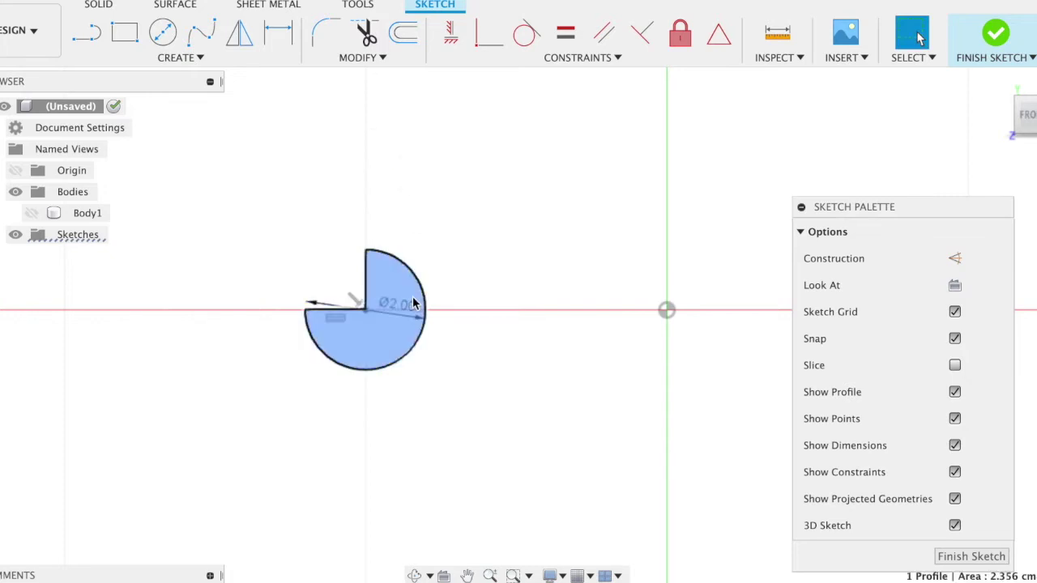
key("e")
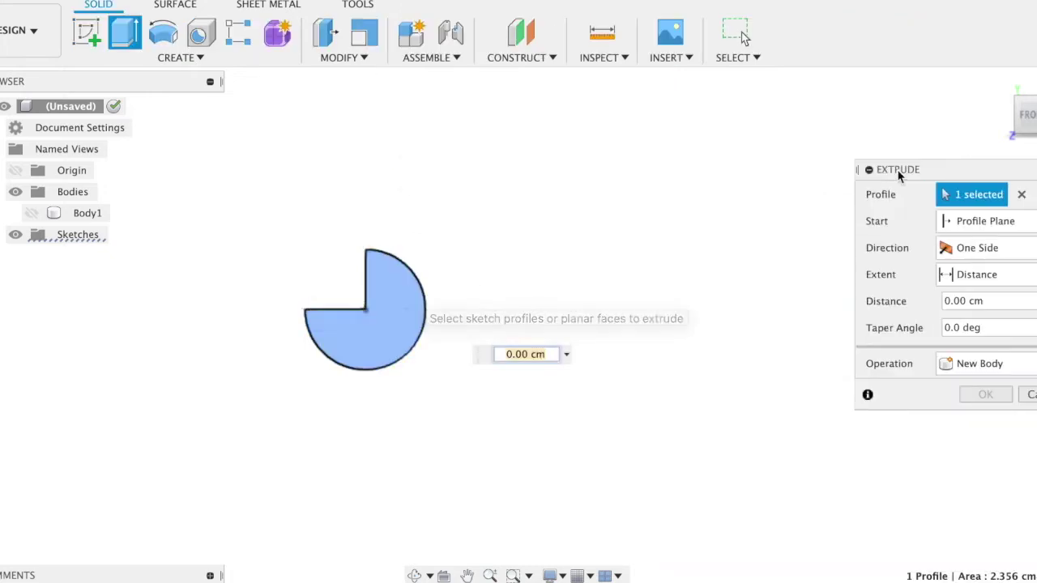
Extrude the wedge profile 0.915 cm as new Body2, unhide the sphere, and view from home and front.
left_click_drag(1030, 120, 916, 127)
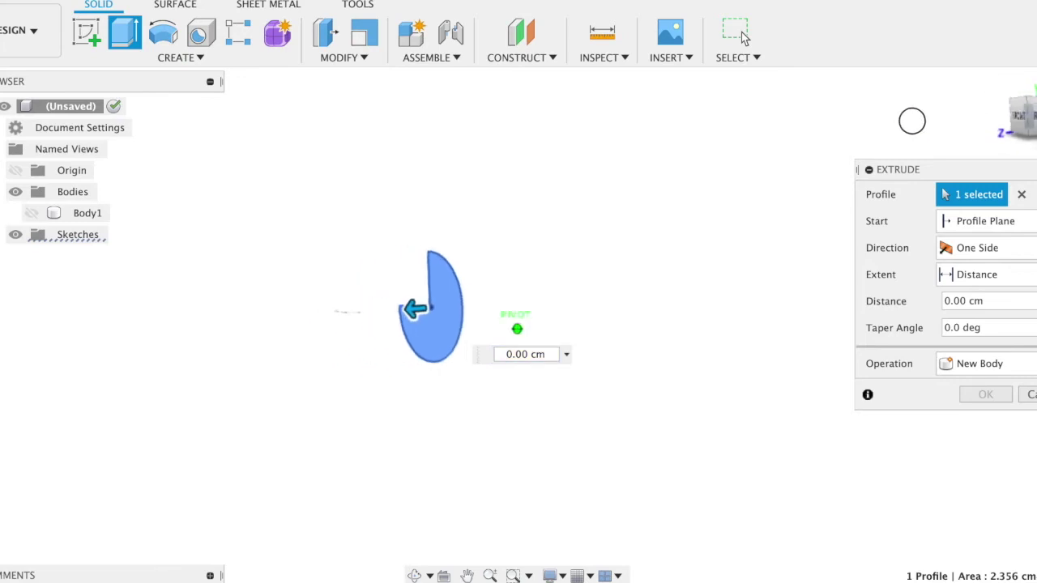
left_click_drag(428, 309, 383, 319)
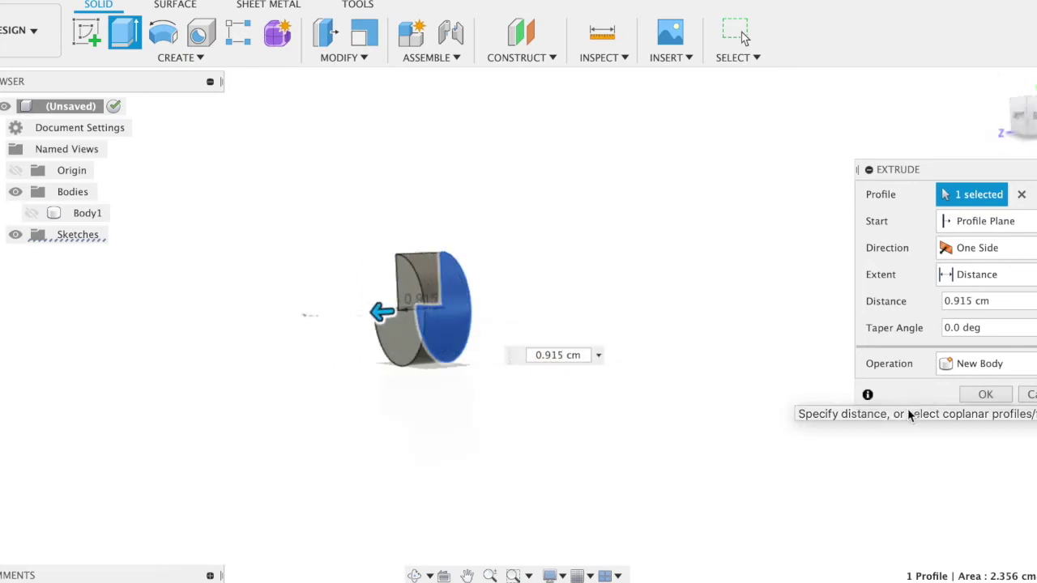
left_click(986, 394)
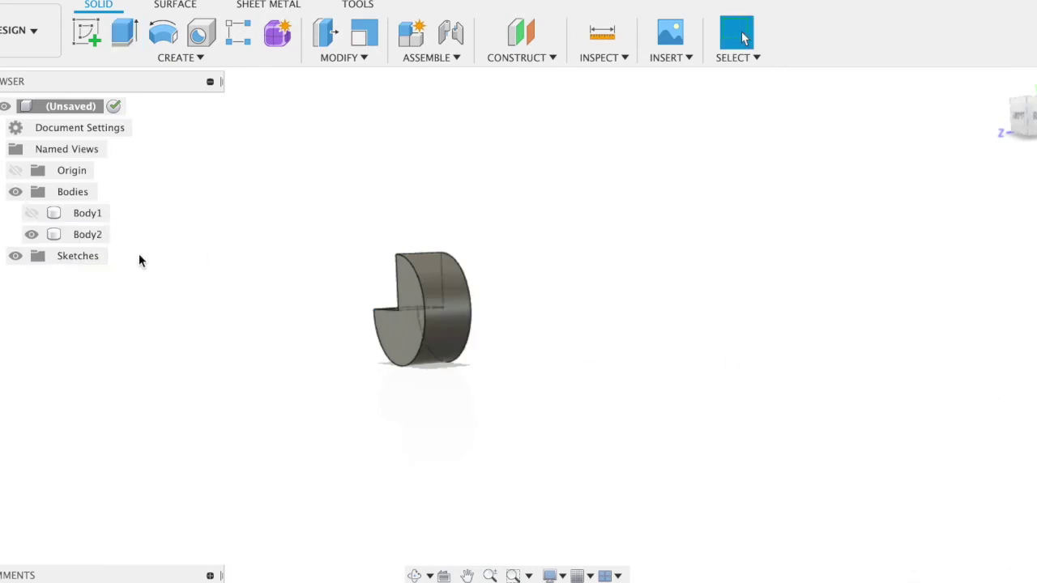
left_click(32, 214)
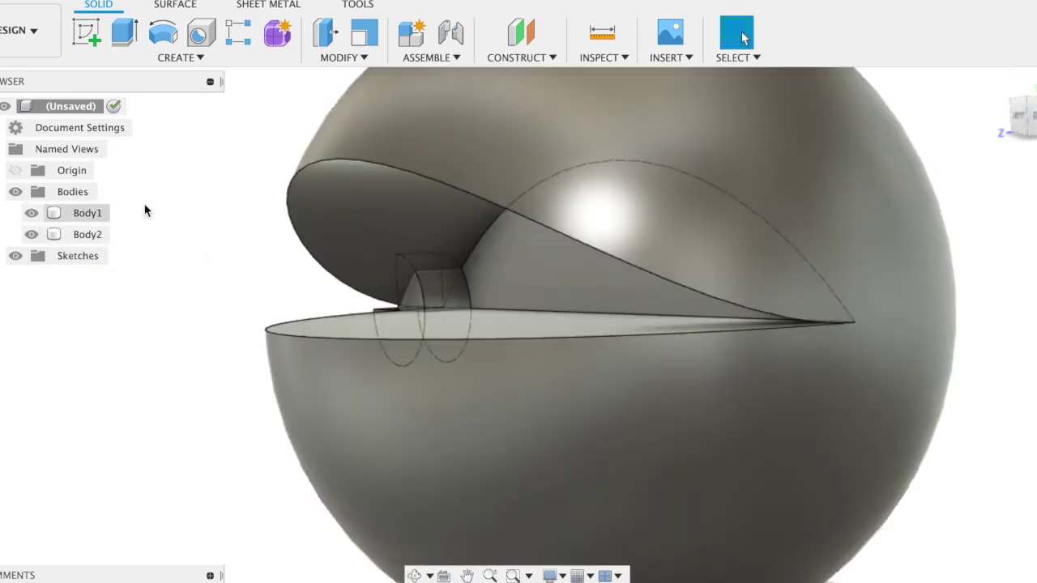
key("Escape")
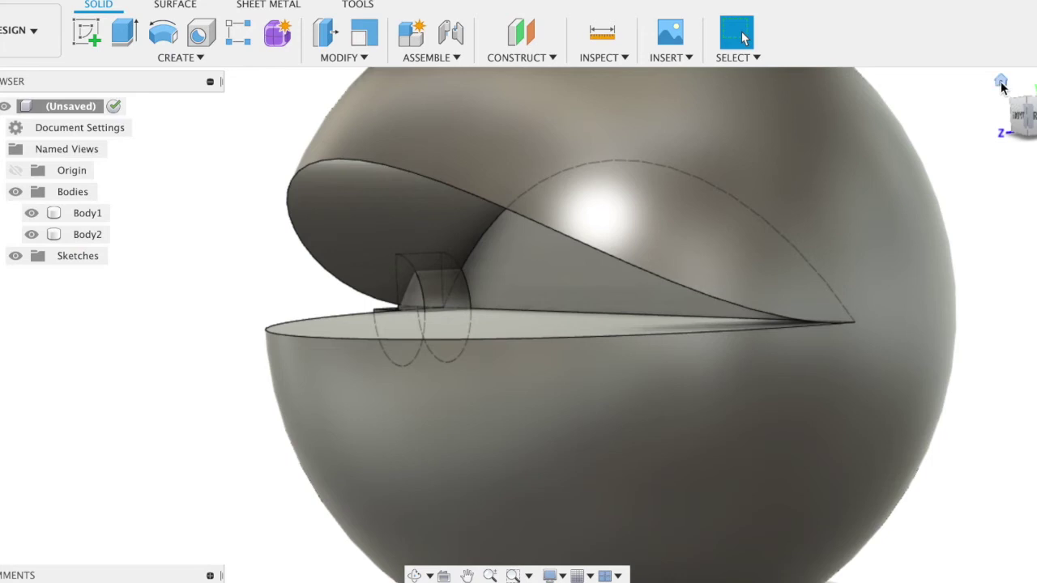
left_click(1001, 84)
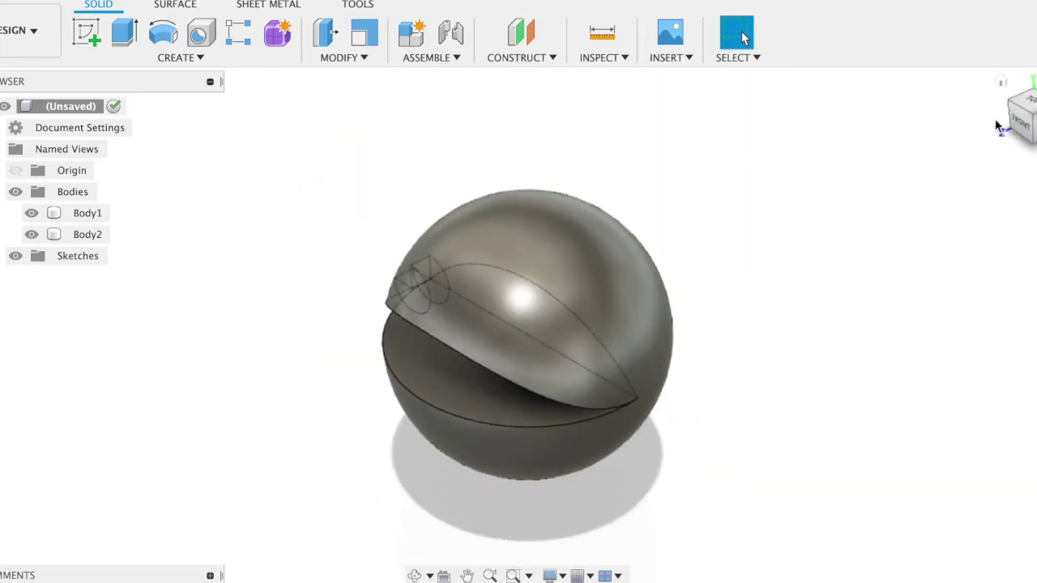
left_click(1020, 127)
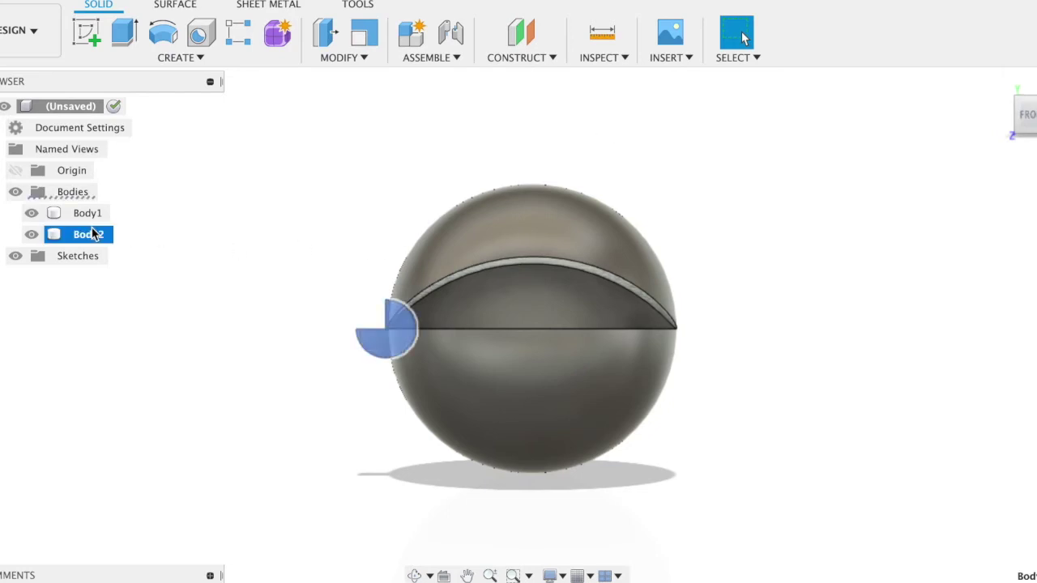
Move Body2 so it ends up 6.938 cm along X near the sphere's edge.
key("m")
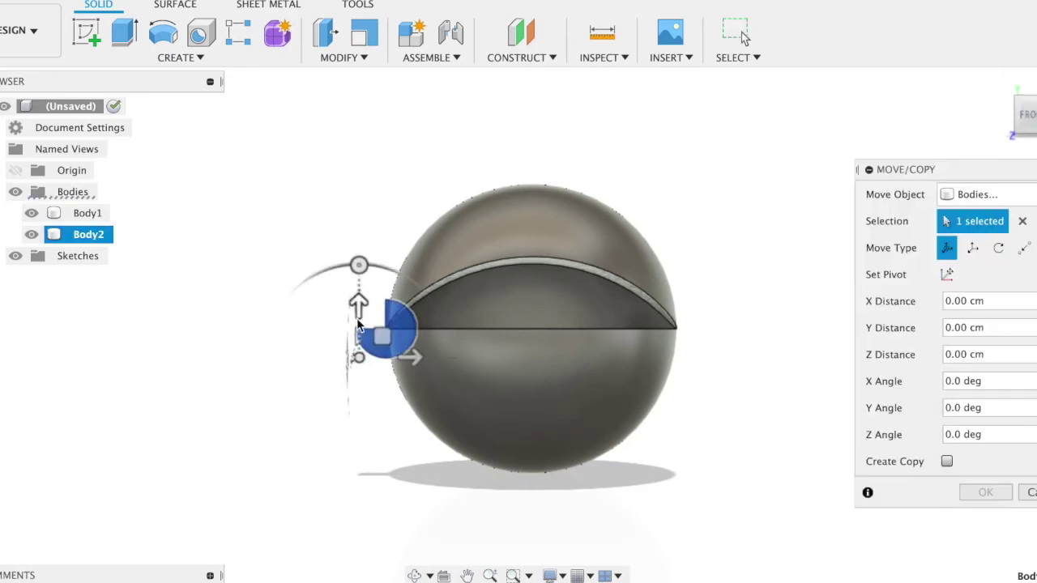
left_click(358, 305)
left_click_drag(350, 265, 344, 196)
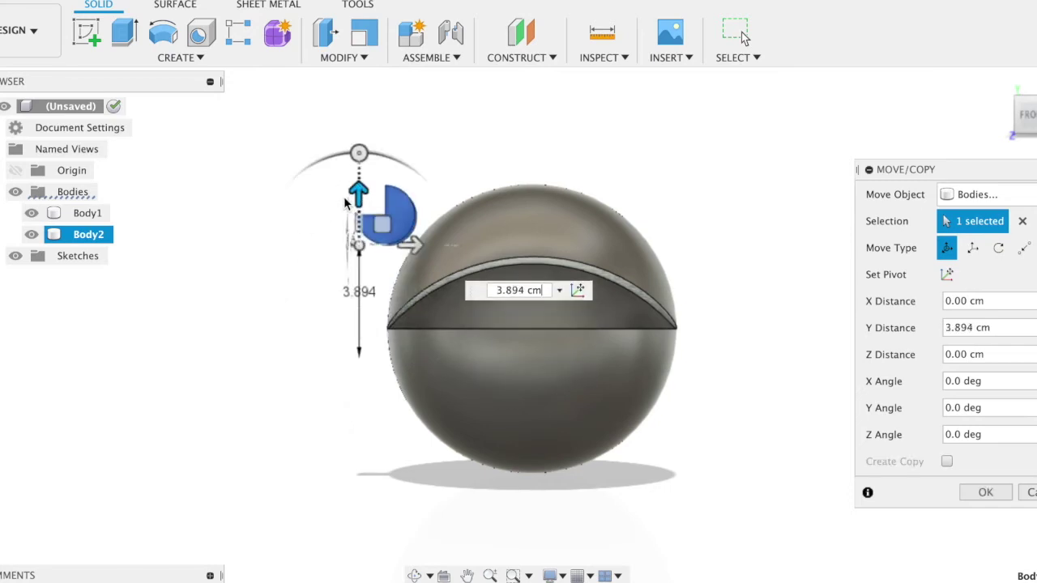
left_click_drag(413, 242, 509, 247)
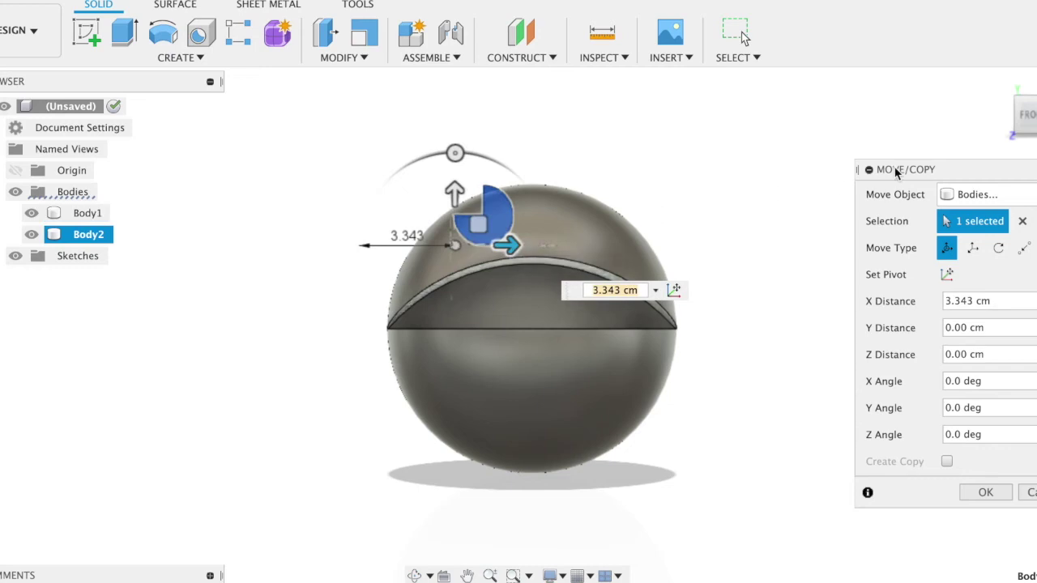
left_click_drag(1025, 120, 991, 157)
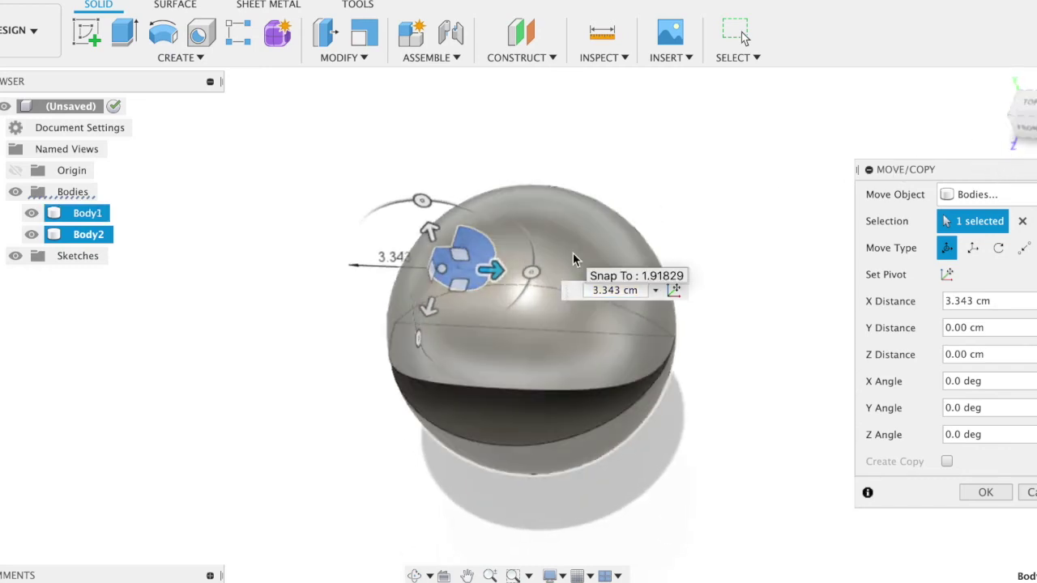
left_click(1032, 105)
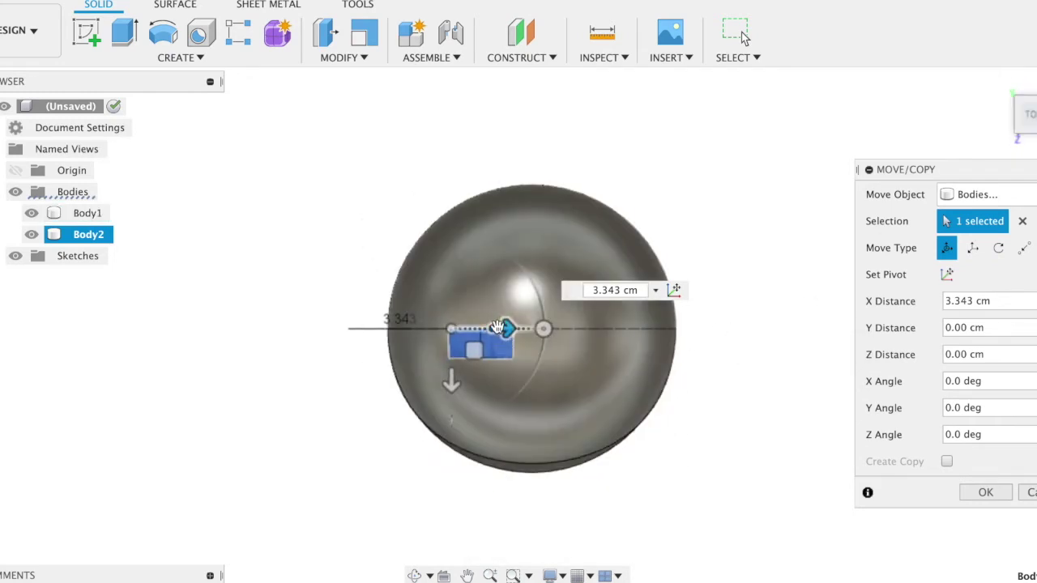
left_click_drag(494, 326, 613, 355)
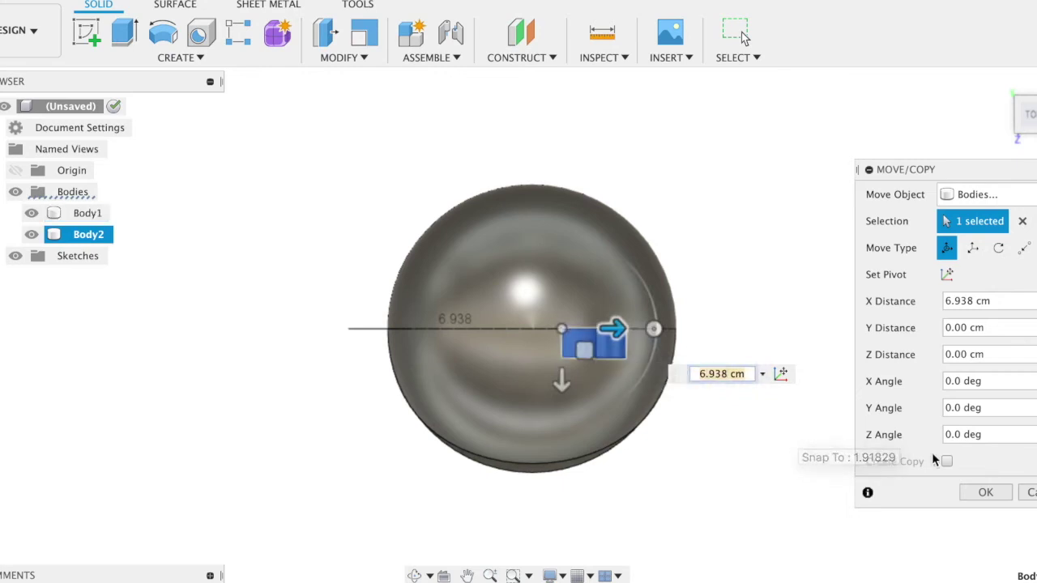
left_click(985, 494)
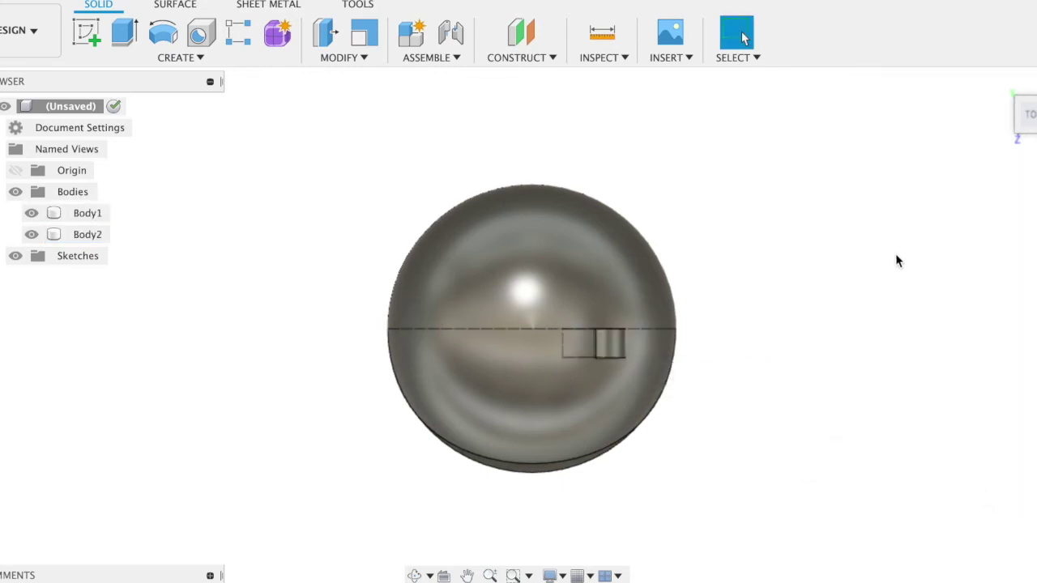
Check Body2's placement from the home, top and front views.
mouse_move(1025, 113)
left_click(1001, 81)
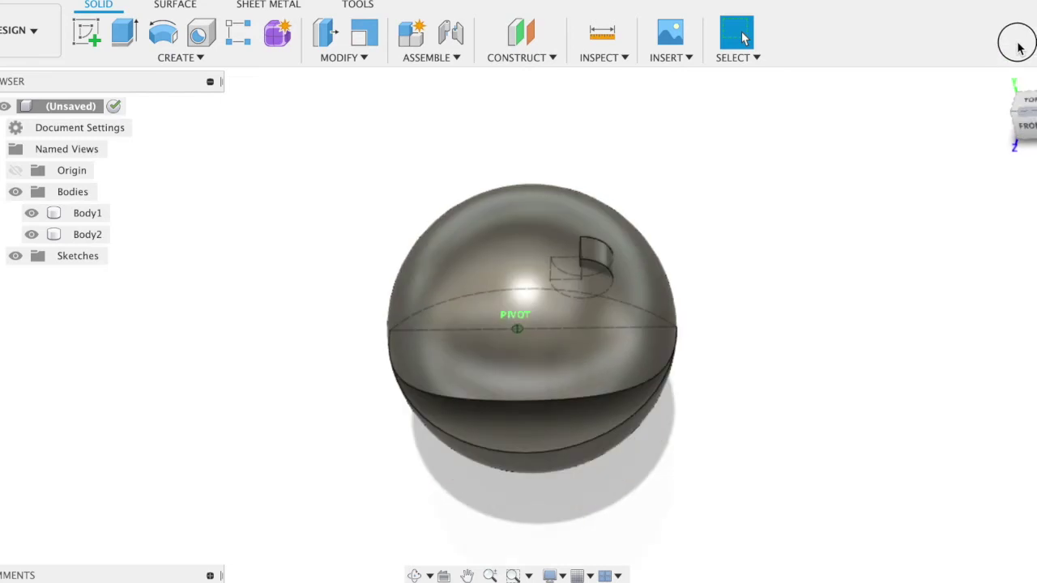
left_click(1023, 95)
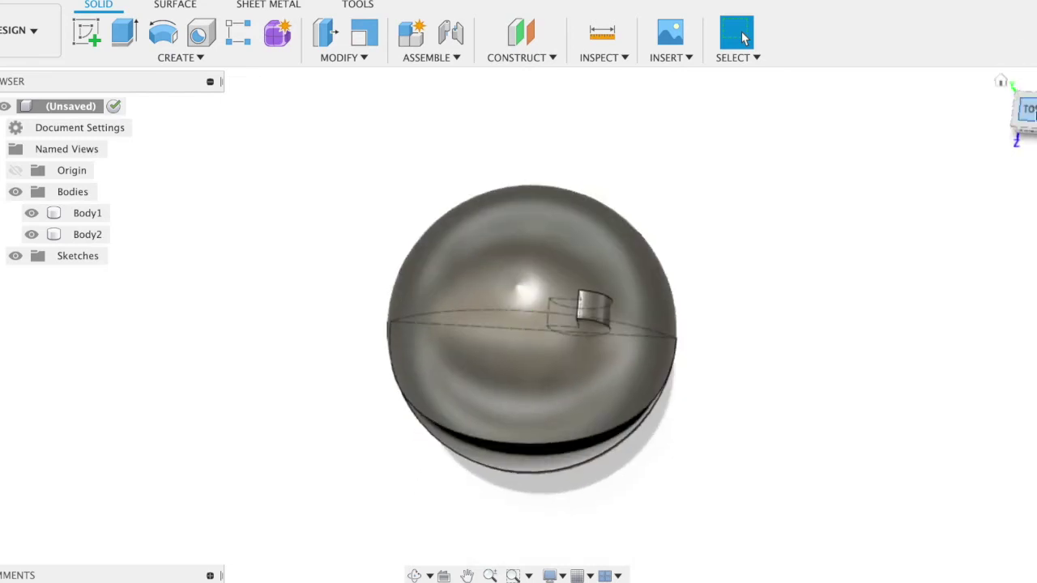
left_click(1032, 138)
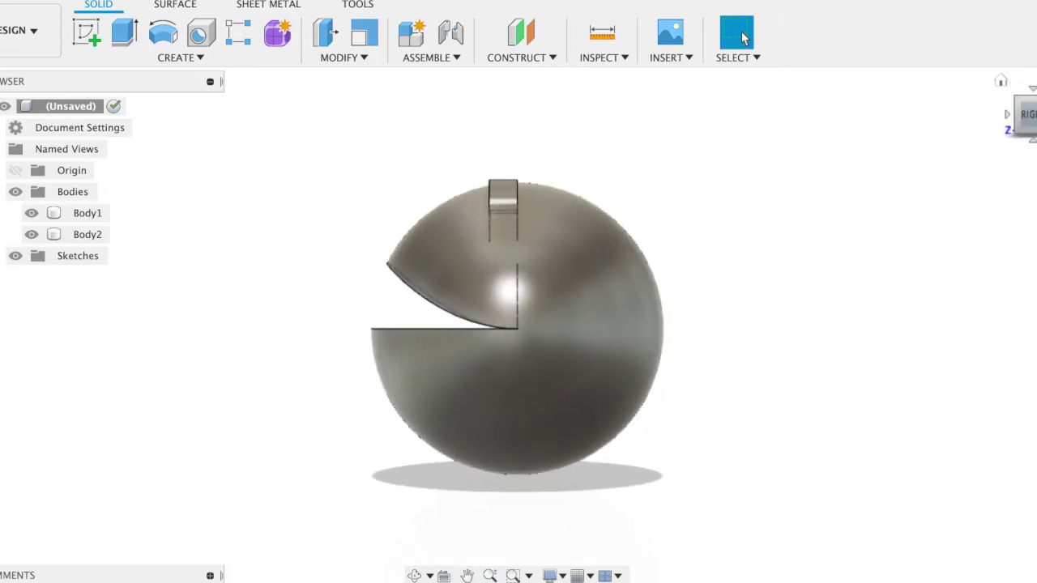
Rotate Body2 -90° about X, raise it on Z and shift it −2.669 cm along Y into the sphere's top.
left_click(88, 234)
key("m")
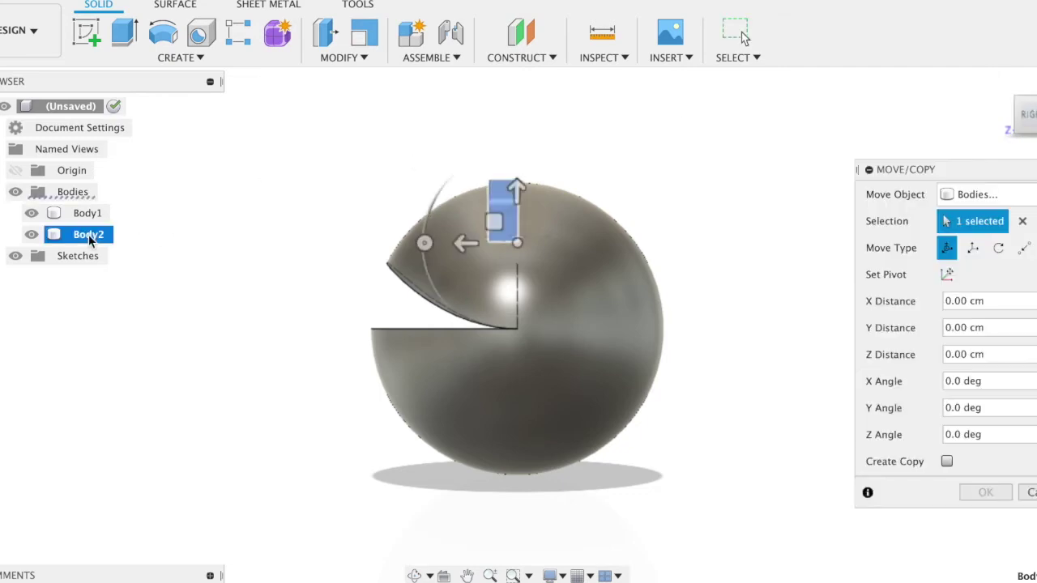
left_click(424, 245)
mouse_move(425, 245)
left_mouse_down()
mouse_move(463, 166)
mouse_move(492, 186)
left_mouse_up()
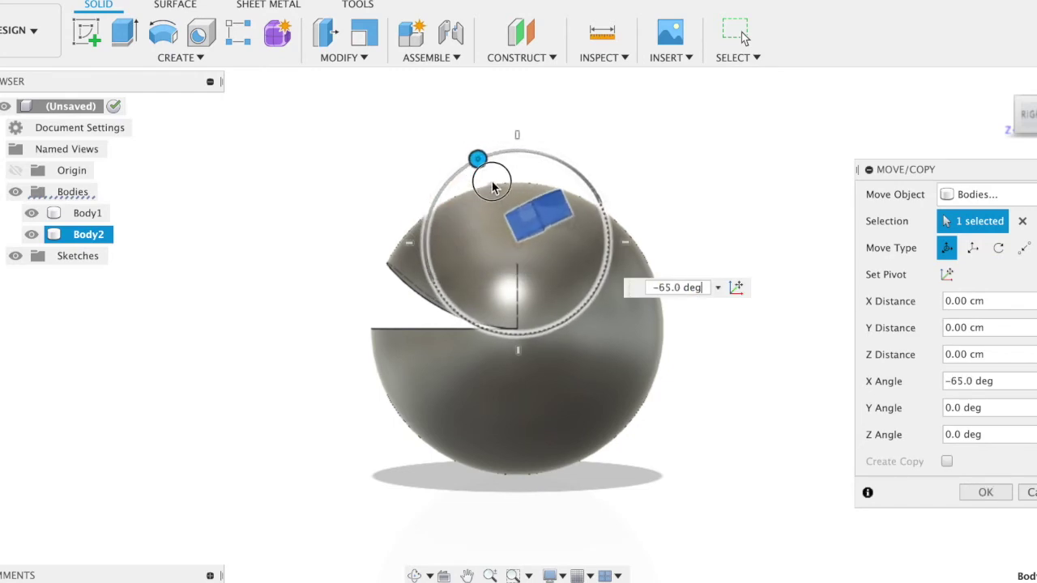
left_click_drag(492, 187, 519, 199)
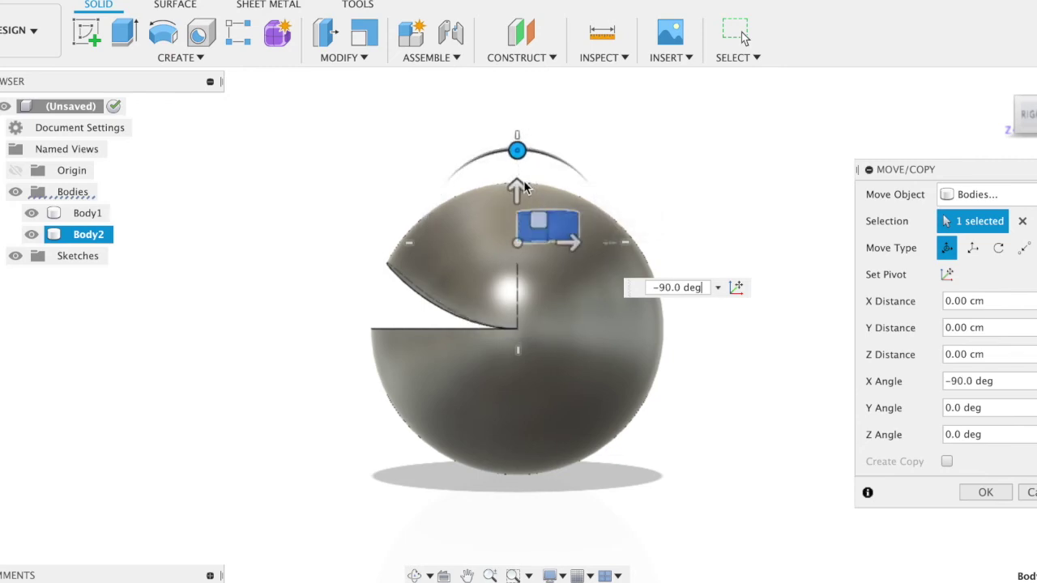
left_click_drag(519, 190, 497, 153)
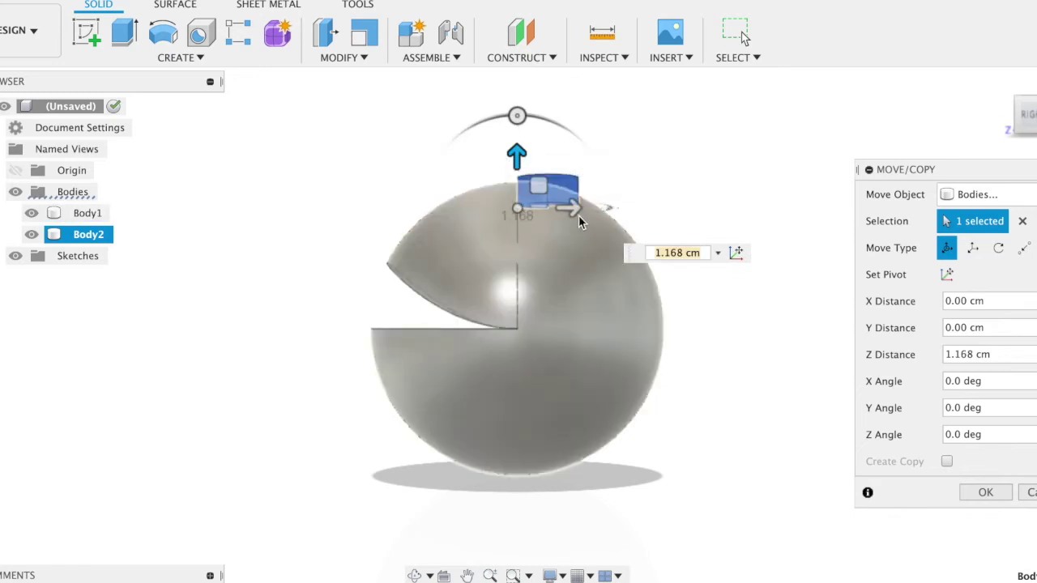
mouse_move(574, 214)
left_mouse_down()
mouse_move(482, 209)
mouse_move(495, 208)
mouse_move(495, 220)
left_mouse_up()
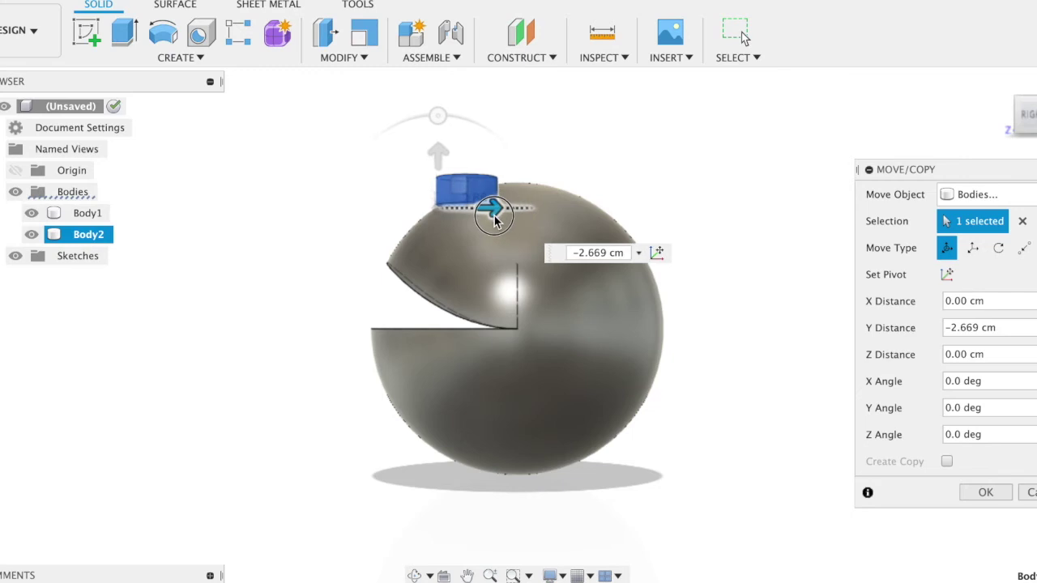
left_click(983, 494)
left_click(1003, 83)
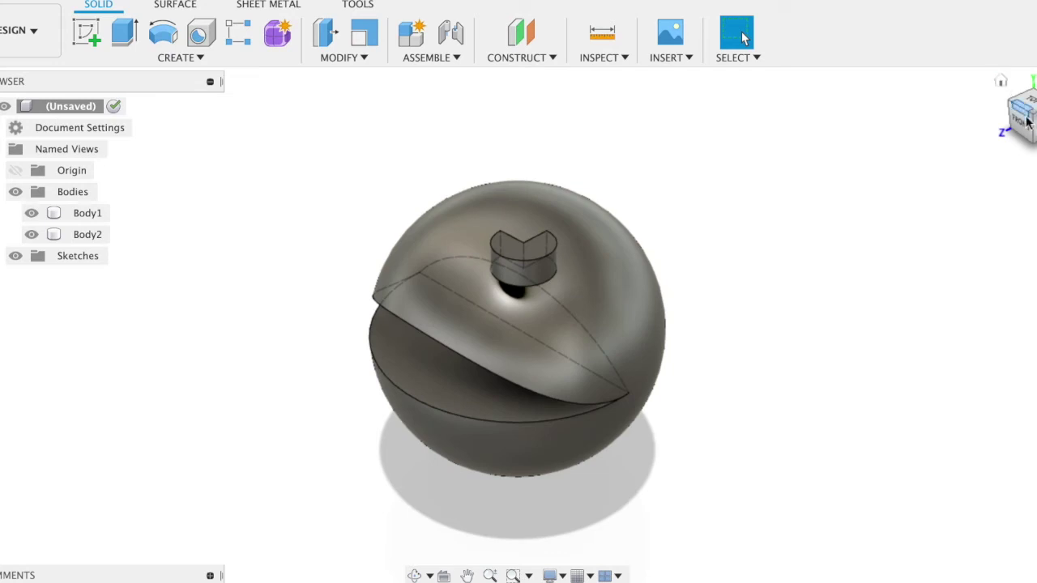
left_click(1031, 108)
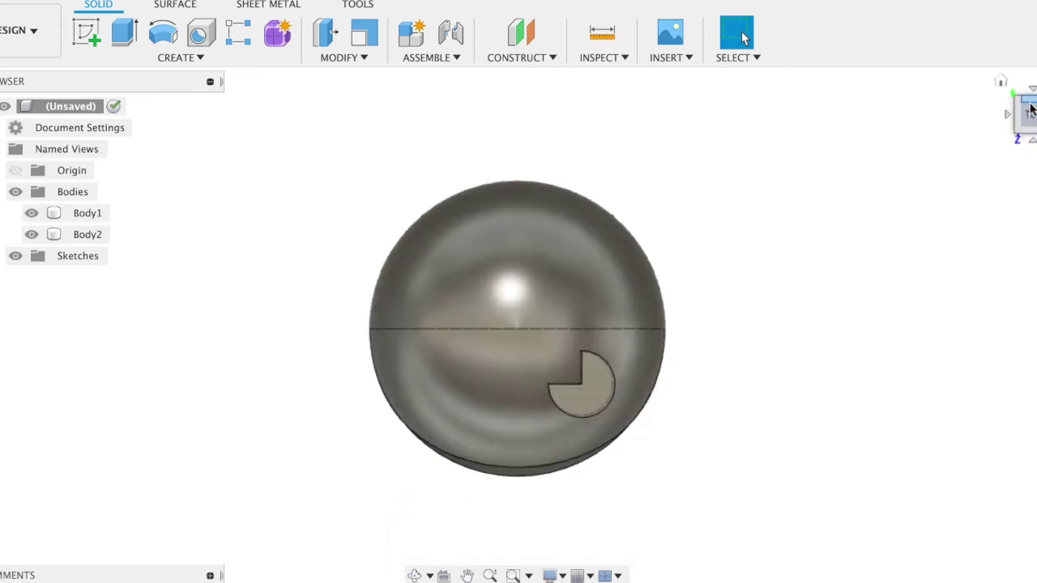
Lower Body2 slightly along Z and spin it 180° about the Z axis.
left_click(94, 234)
key("m")
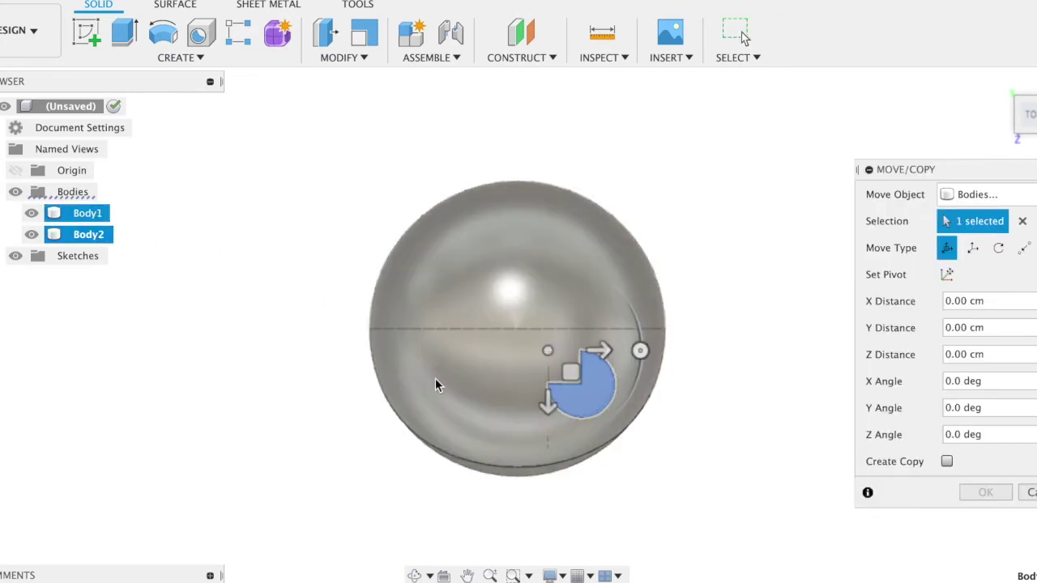
left_click_drag(547, 405, 550, 420)
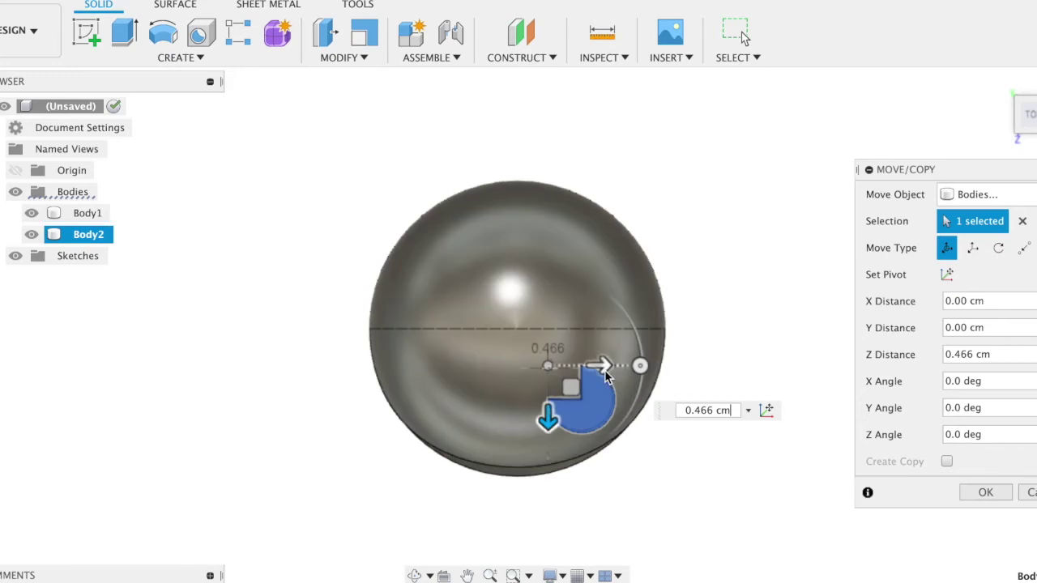
mouse_move(608, 371)
left_mouse_down()
mouse_move(448, 367)
mouse_move(466, 354)
mouse_move(456, 366)
left_mouse_up()
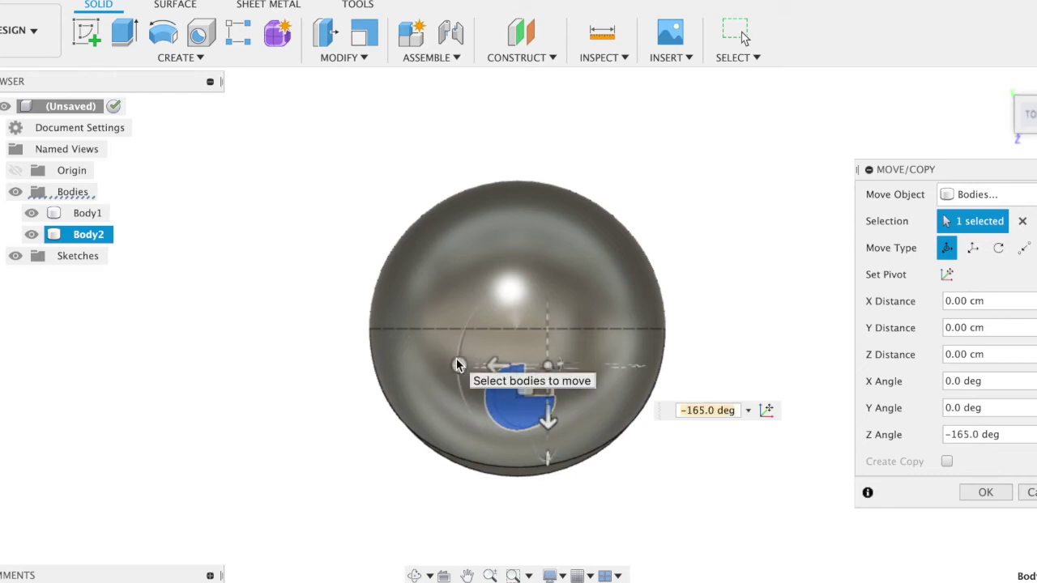
type("180")
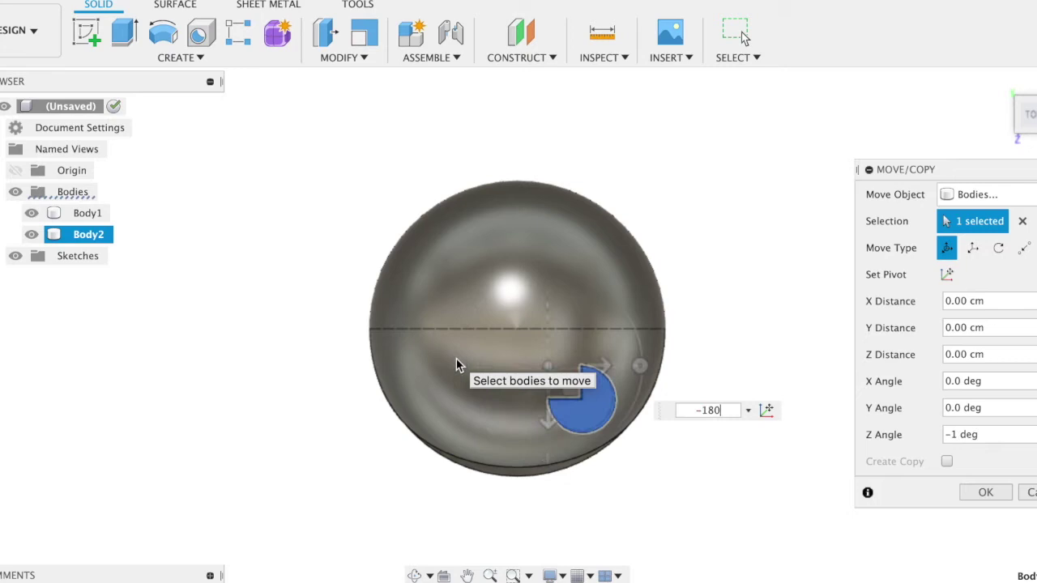
key("Return")
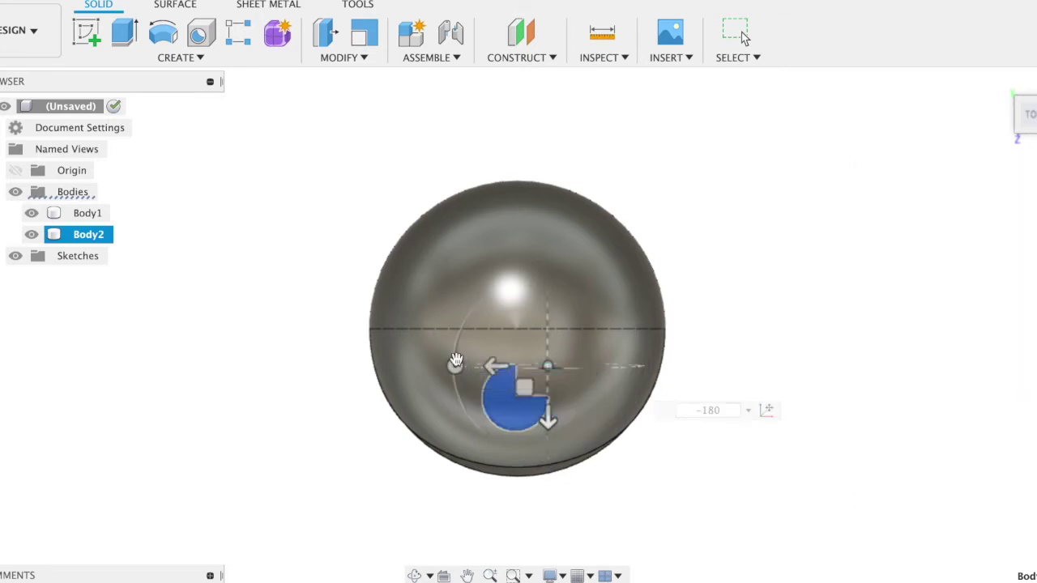
left_click(457, 358)
key("Escape")
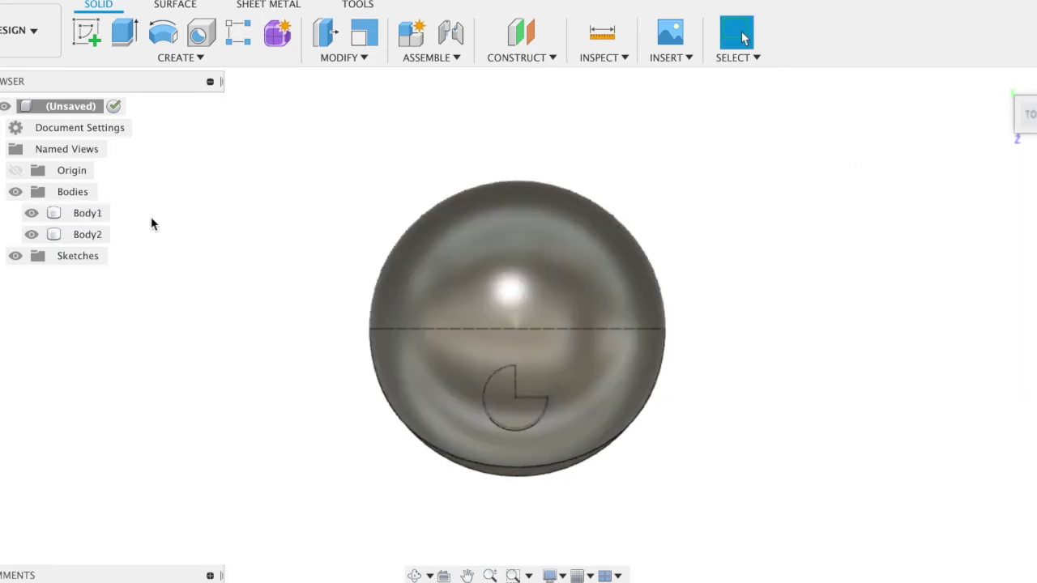
Slide Body2 -2.075 cm along X to the left side of the sphere's top.
left_click(96, 235)
key("m")
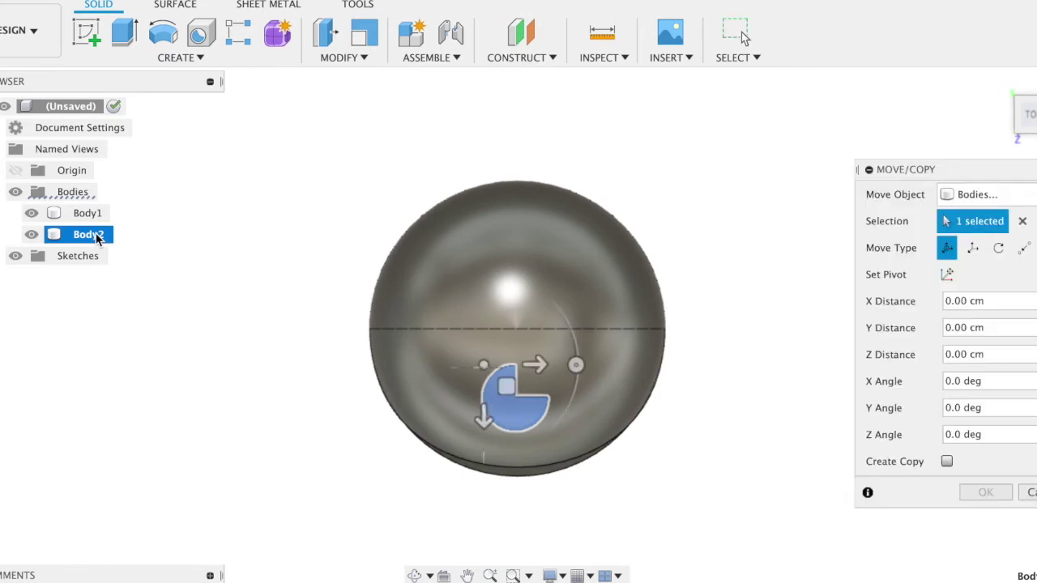
left_click_drag(545, 369, 478, 373)
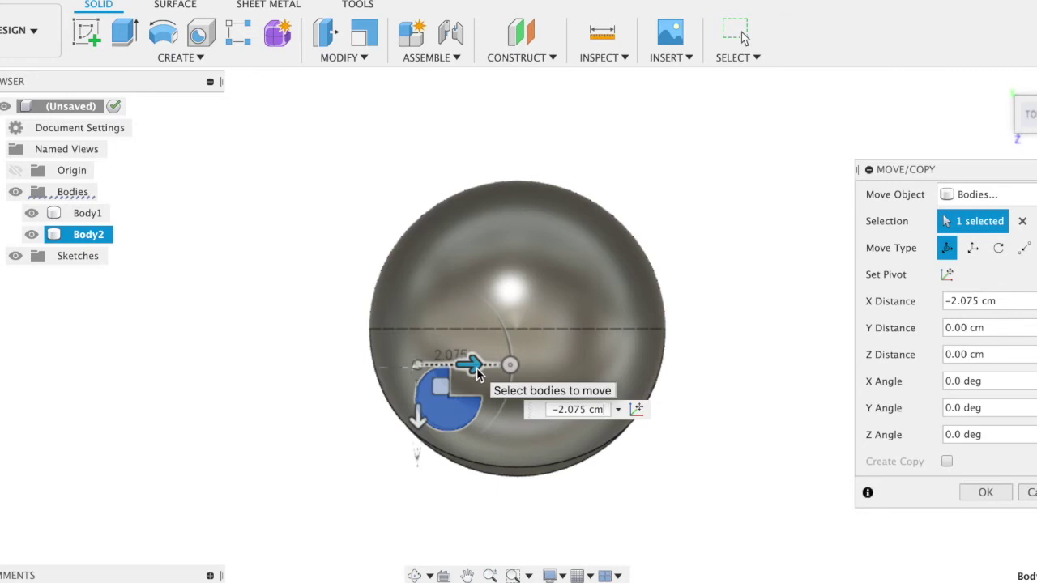
left_click(986, 493)
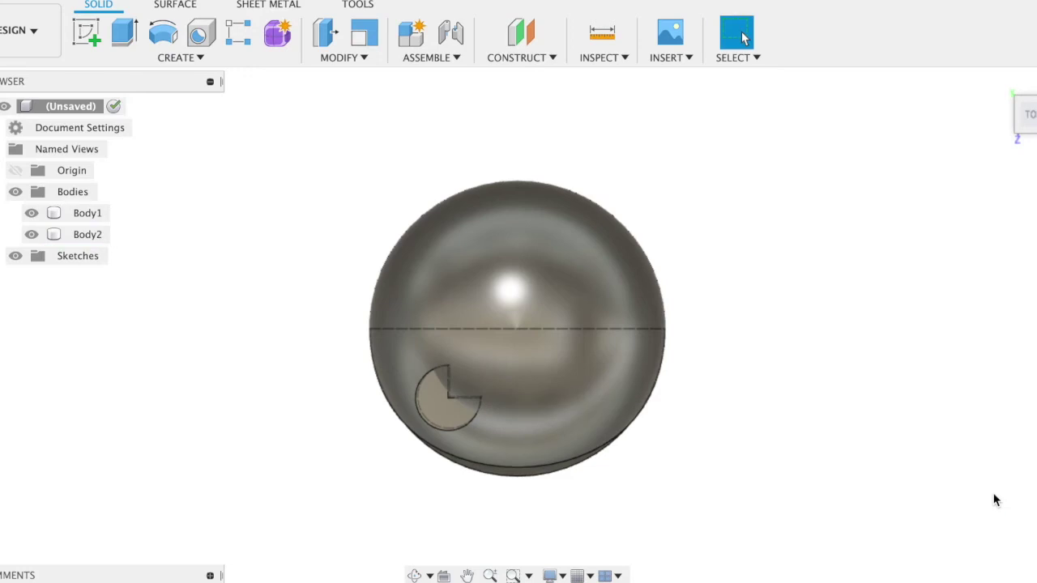
Paste a copy of Body2 as Body3 and slide it 4.259 cm to the right along X.
left_click(99, 236)
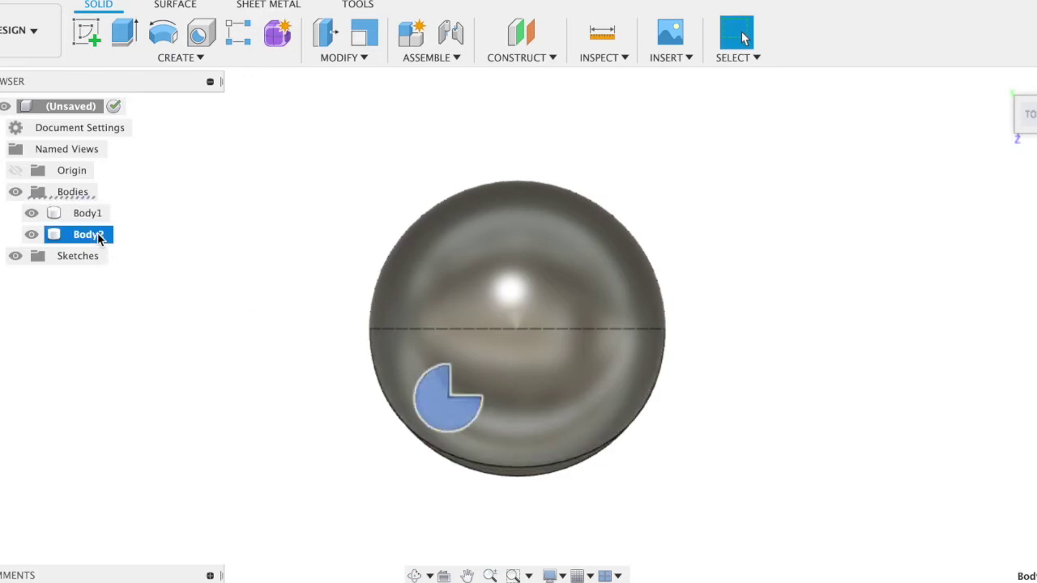
key("ctrl+v")
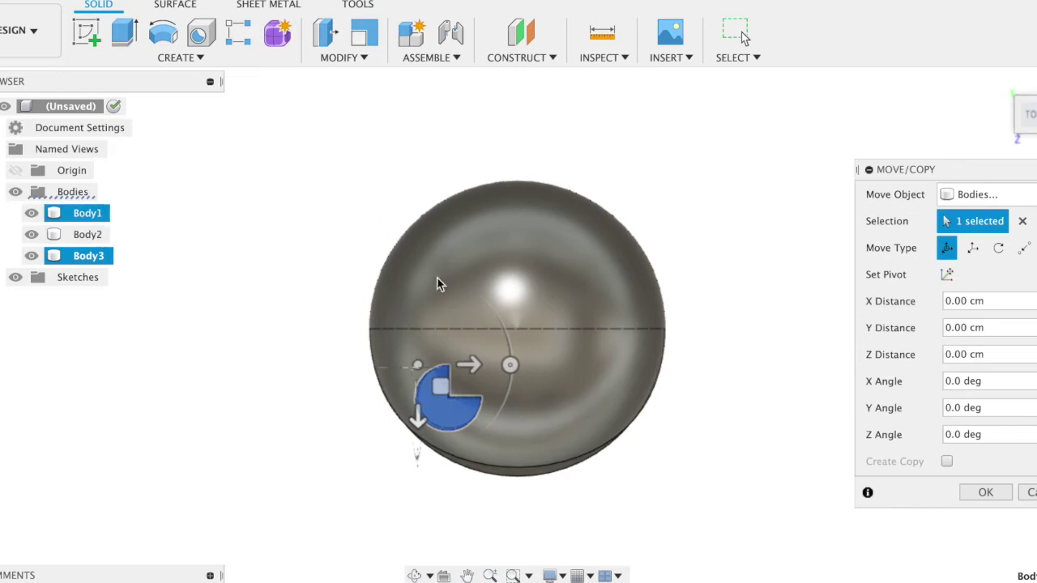
left_click_drag(476, 370, 612, 402)
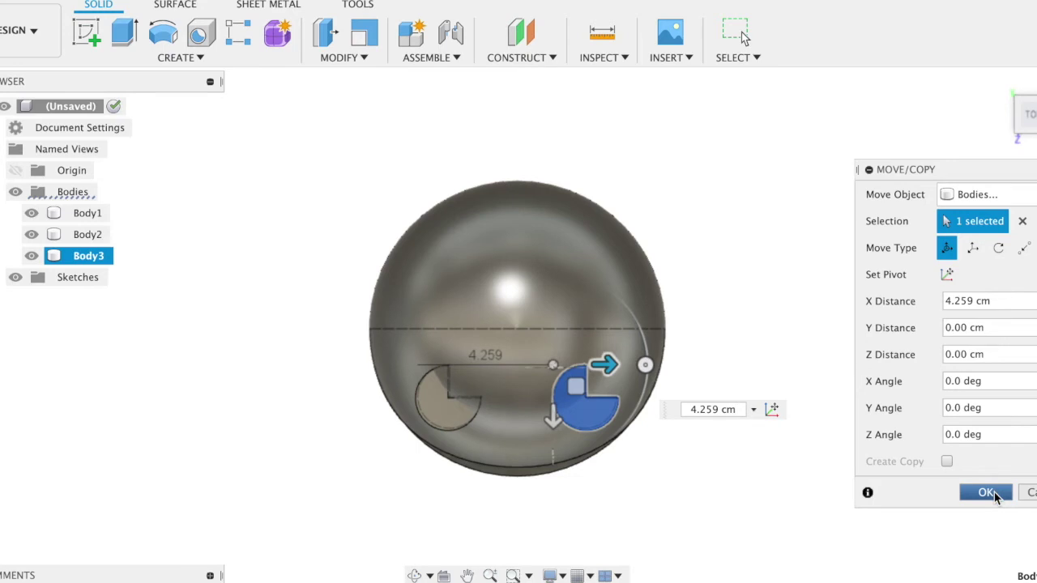
left_click(987, 493)
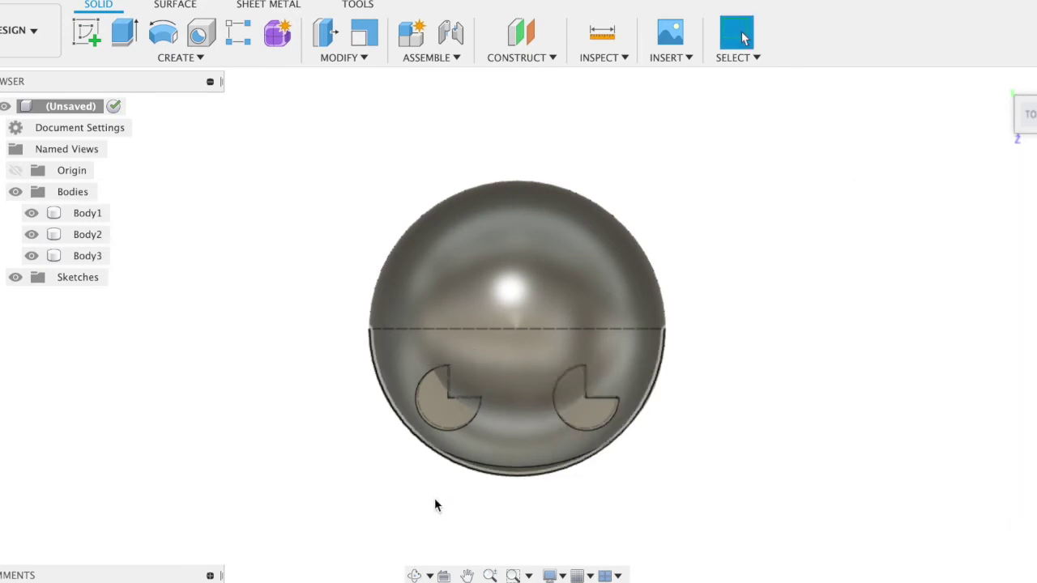
left_click(444, 423)
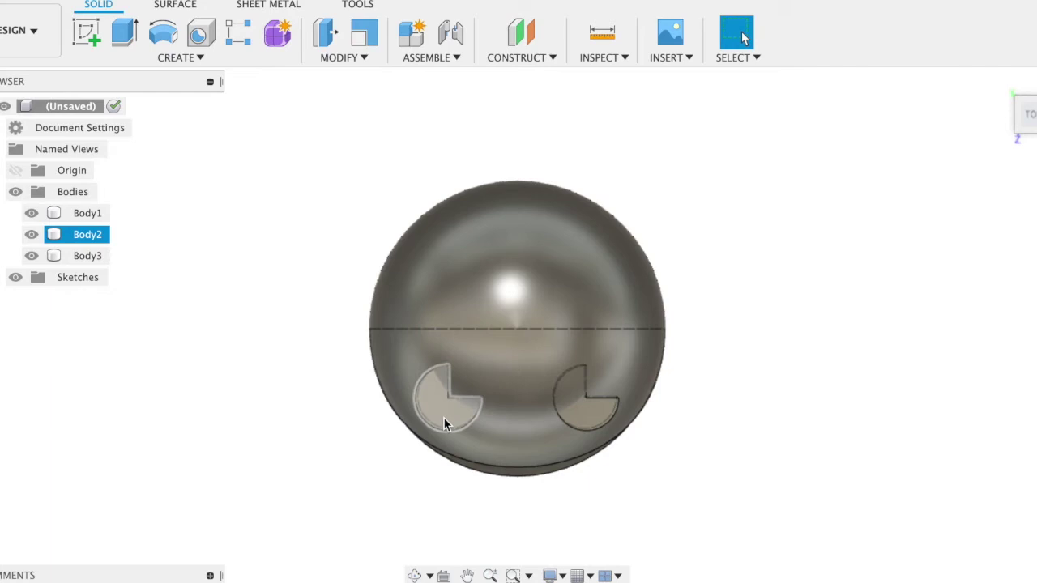
Rotate Body2 -50° about Z using Move/Copy in body mode, then begin moving Body3.
left_click(443, 418)
key("m")
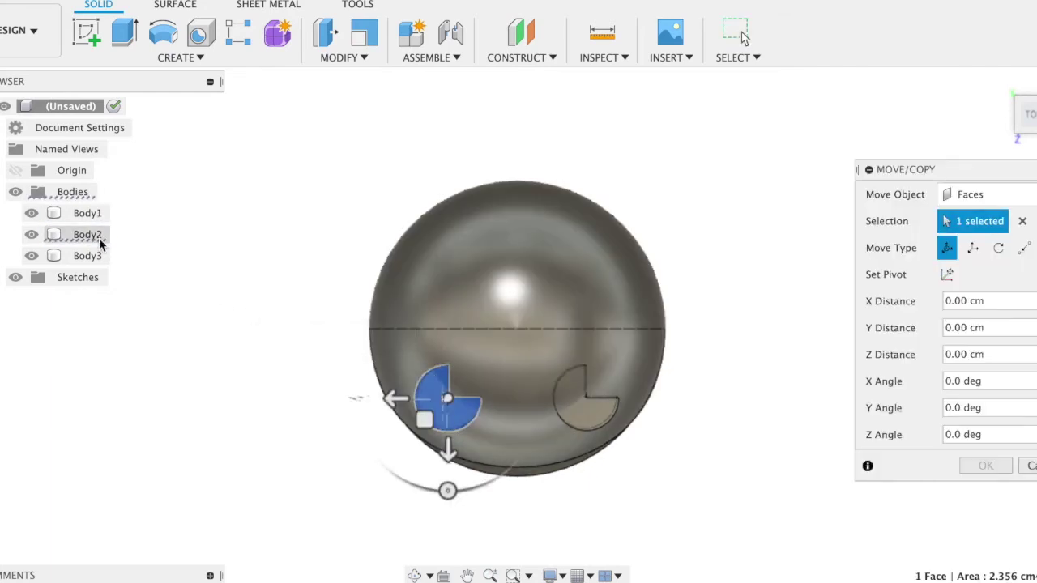
left_click(1026, 195)
left_click(992, 239)
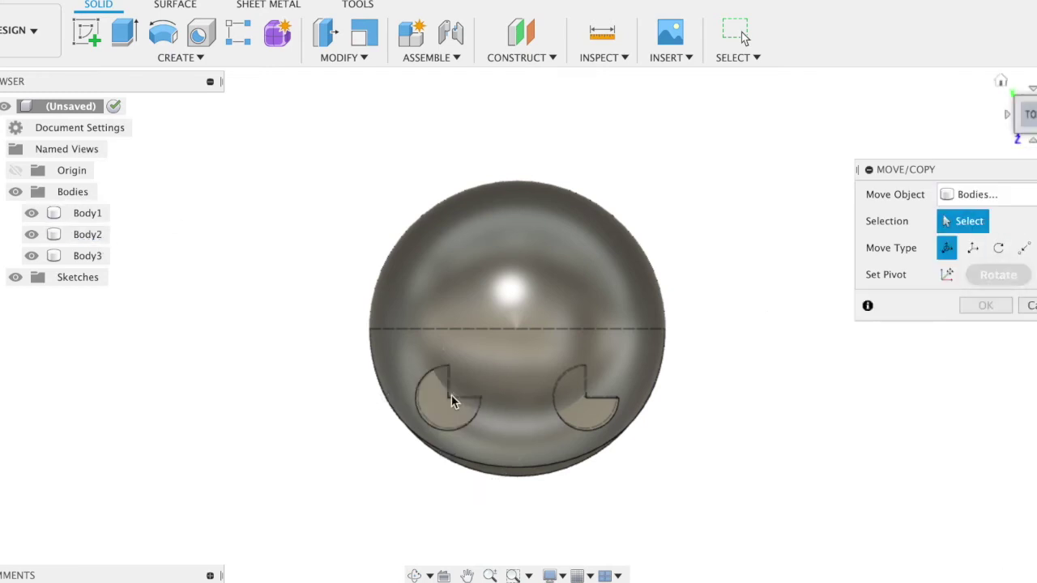
left_click(437, 418)
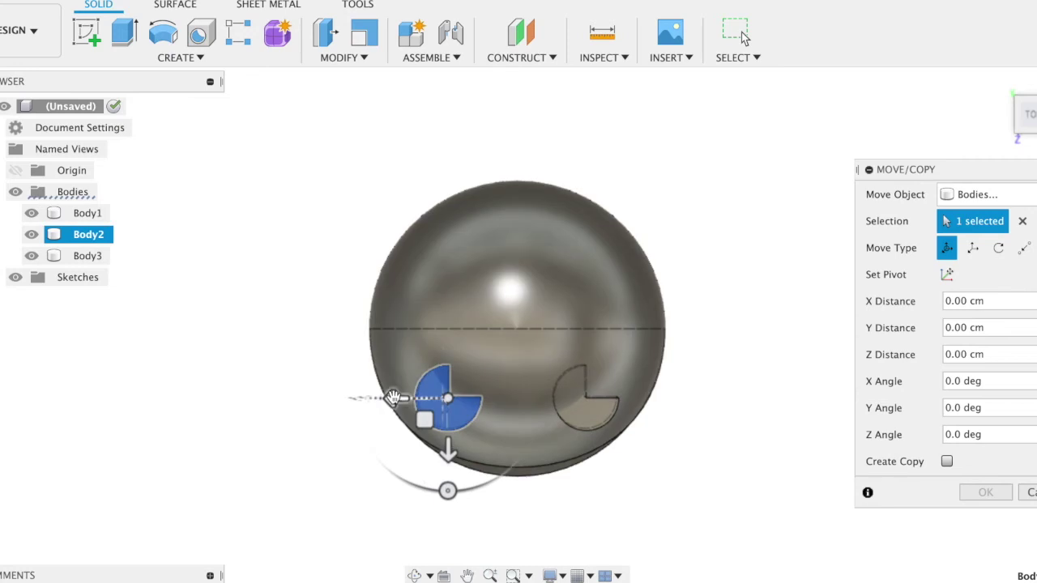
mouse_move(447, 491)
left_mouse_down()
mouse_move(398, 474)
mouse_move(387, 454)
left_mouse_up()
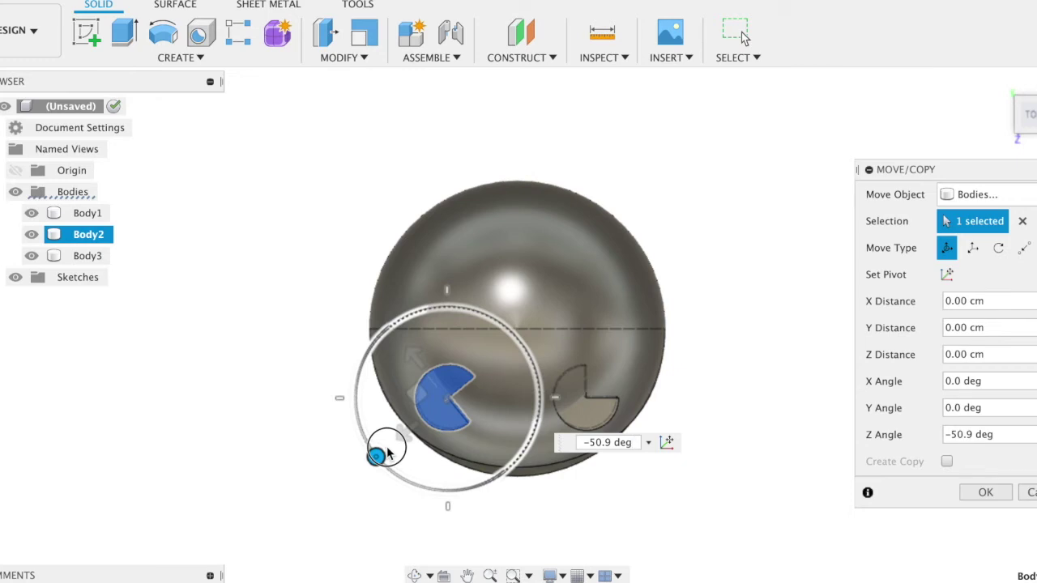
left_click_drag(387, 454, 387, 454)
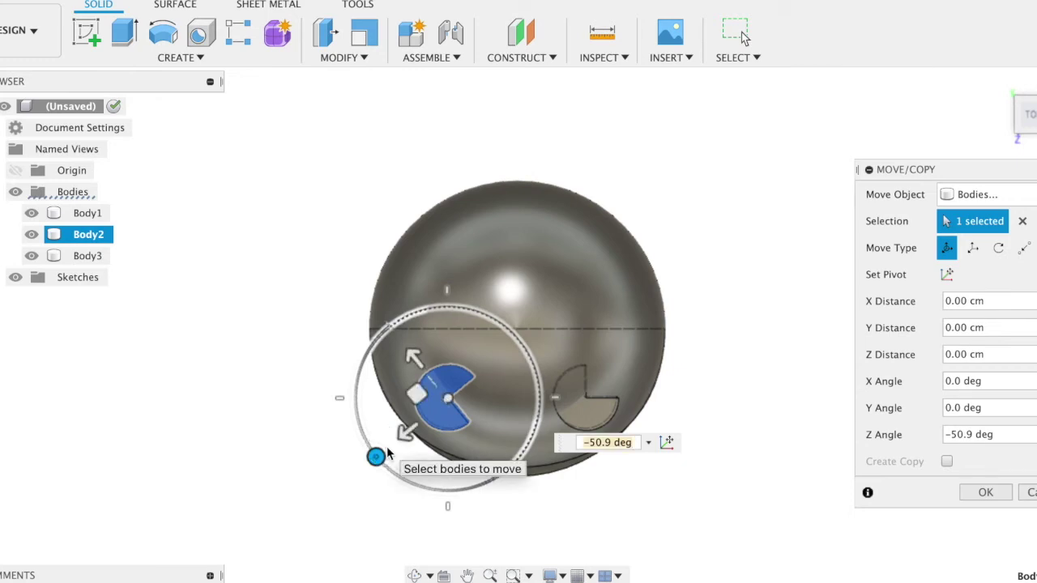
type("-50")
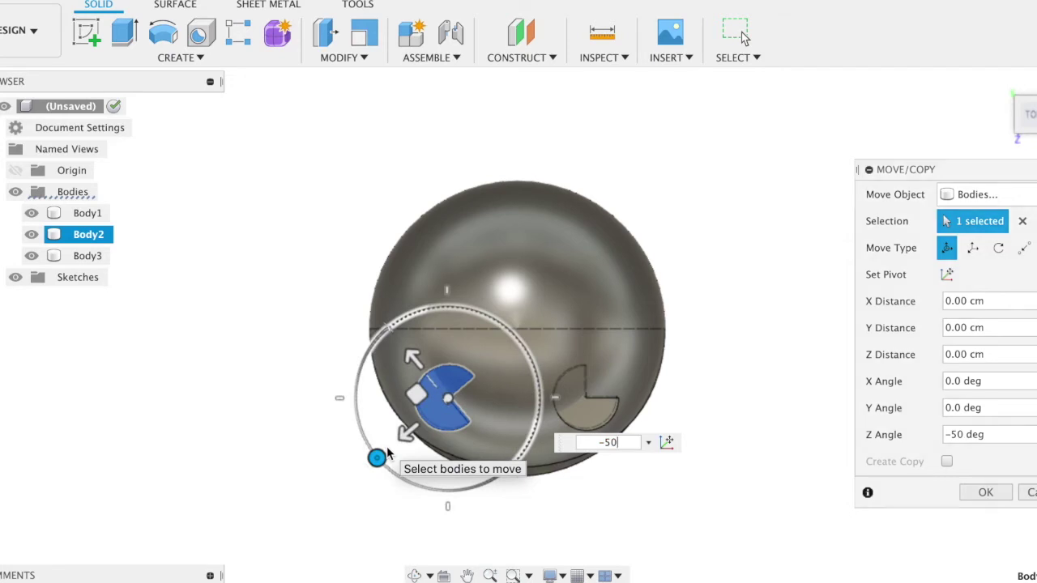
key("Return")
key("Escape")
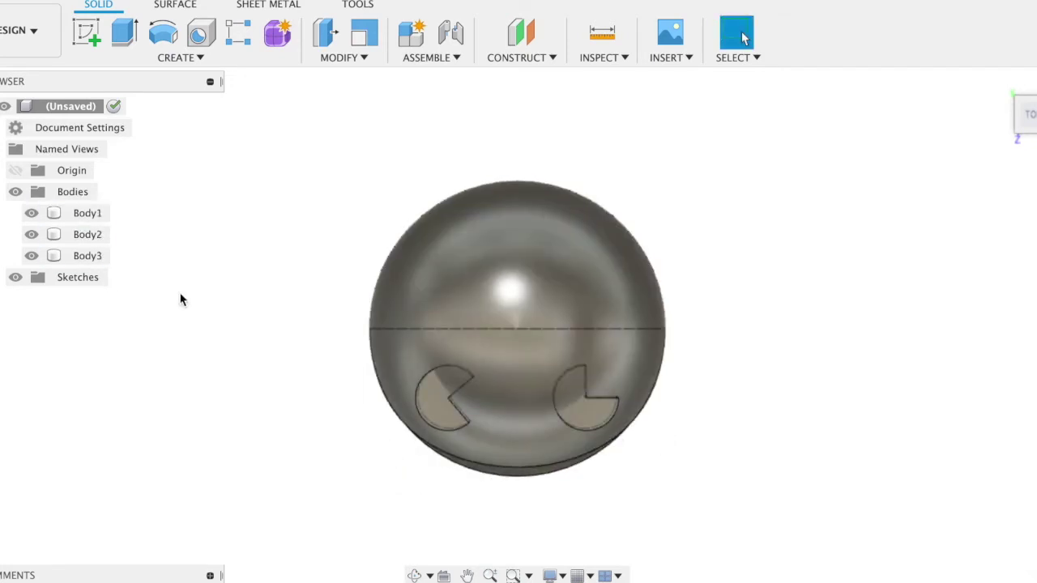
left_click(100, 259)
key("m")
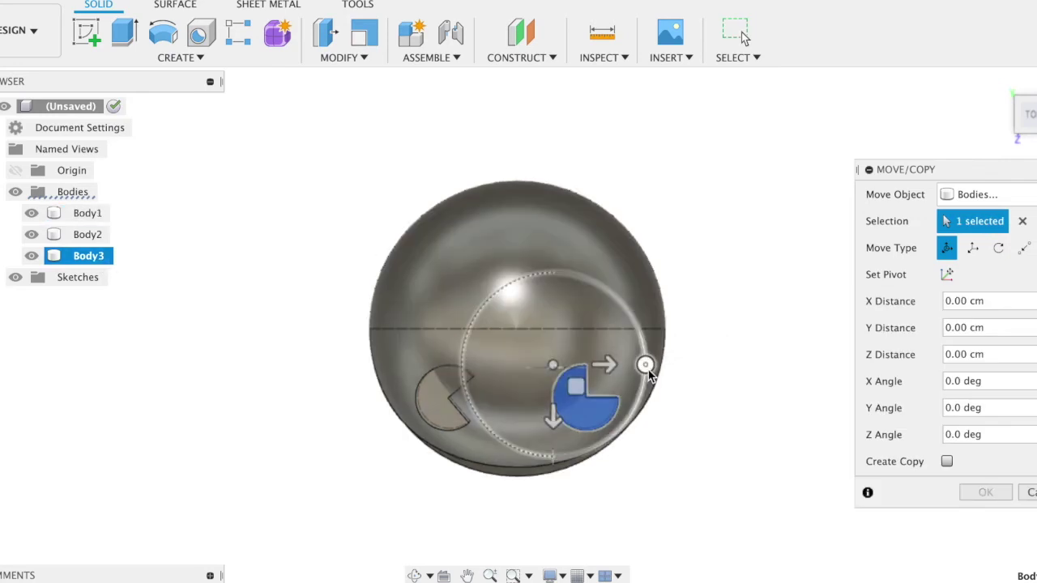
Rotate Body3 130° about Y and shift it -3.233 cm along X to the sphere's right edge.
left_click(652, 377)
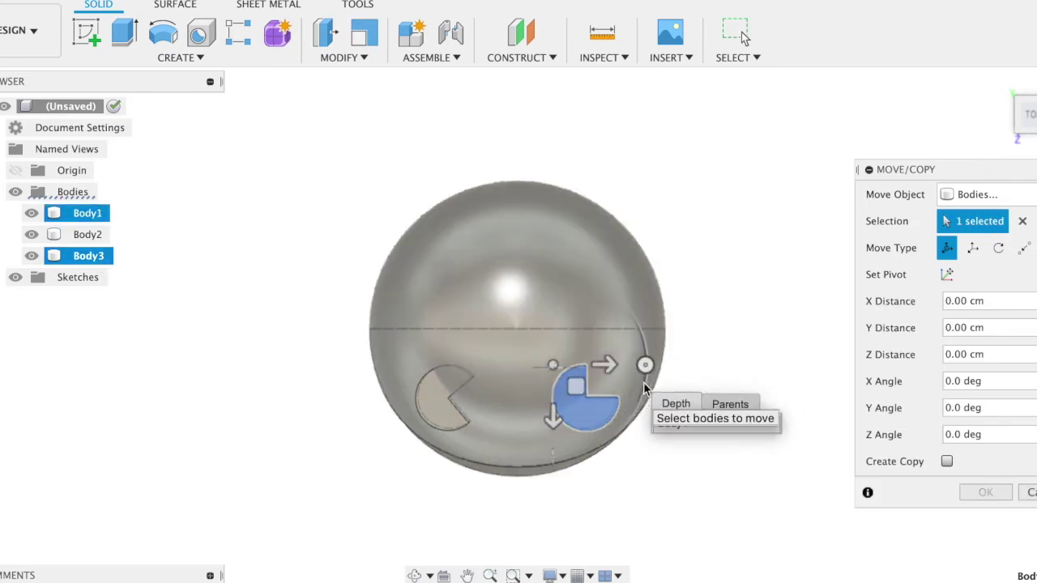
mouse_move(646, 366)
left_mouse_down()
mouse_move(630, 446)
mouse_move(648, 359)
mouse_move(656, 371)
left_mouse_up()
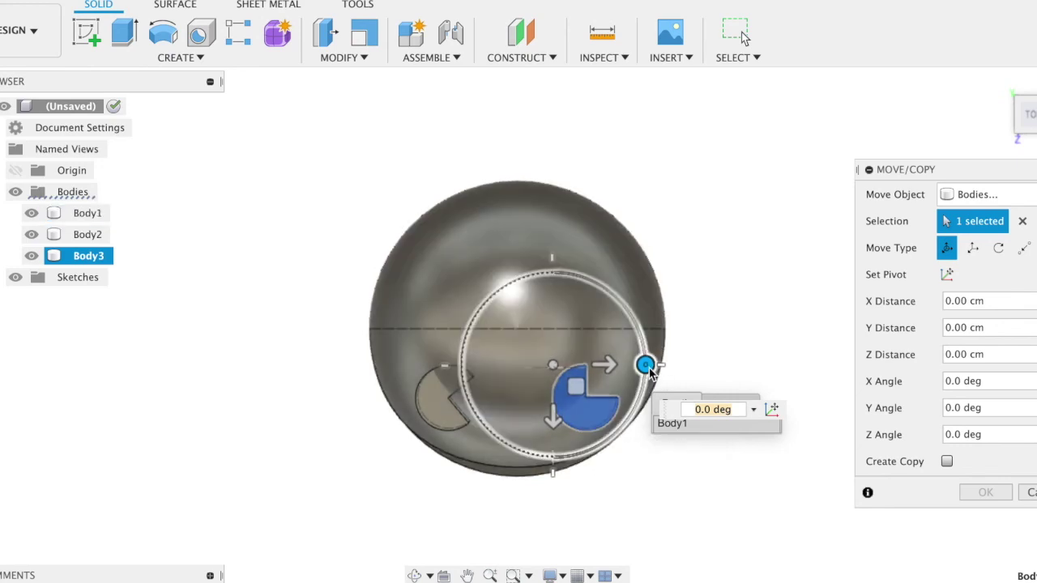
mouse_move(646, 365)
left_mouse_down()
mouse_move(534, 271)
mouse_move(479, 277)
mouse_move(500, 280)
mouse_move(488, 287)
left_mouse_up()
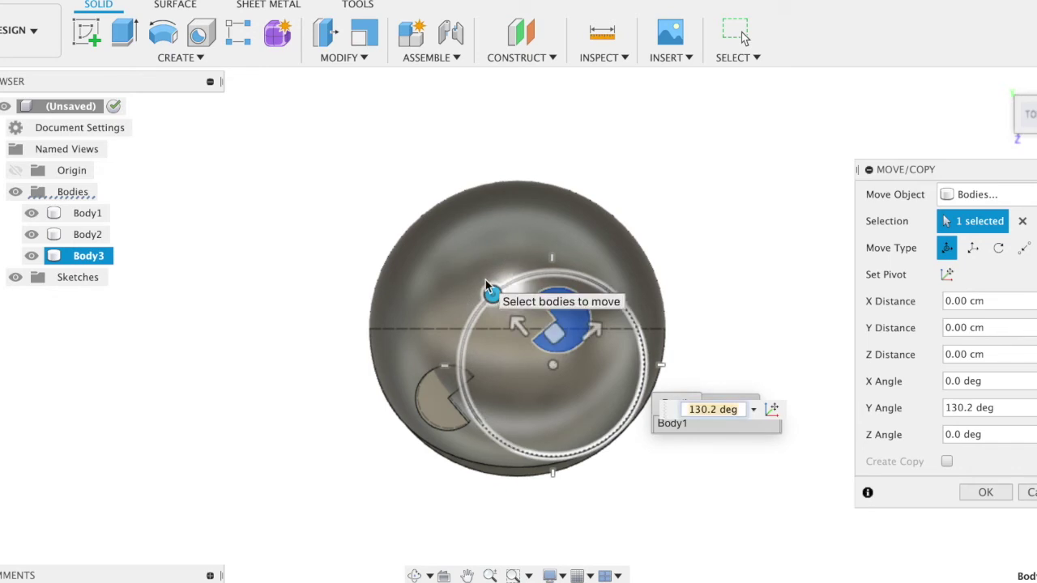
type("130")
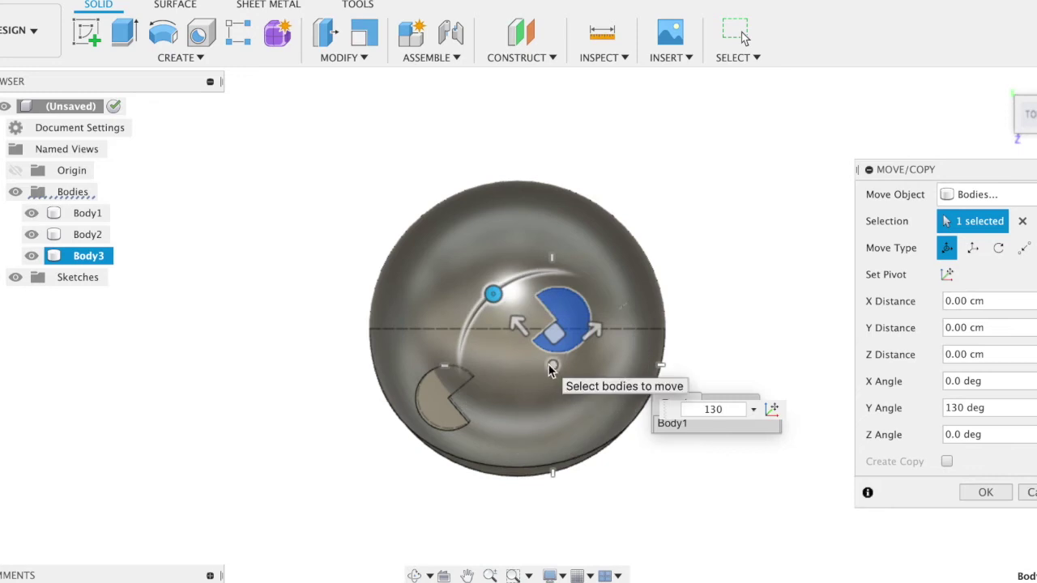
left_click_drag(523, 327, 573, 419)
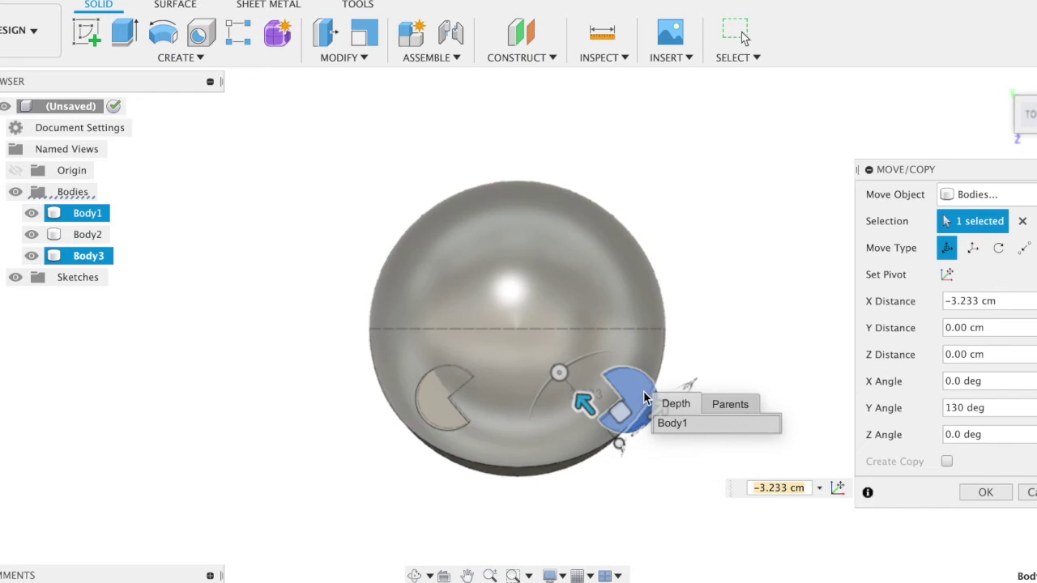
left_click(985, 492)
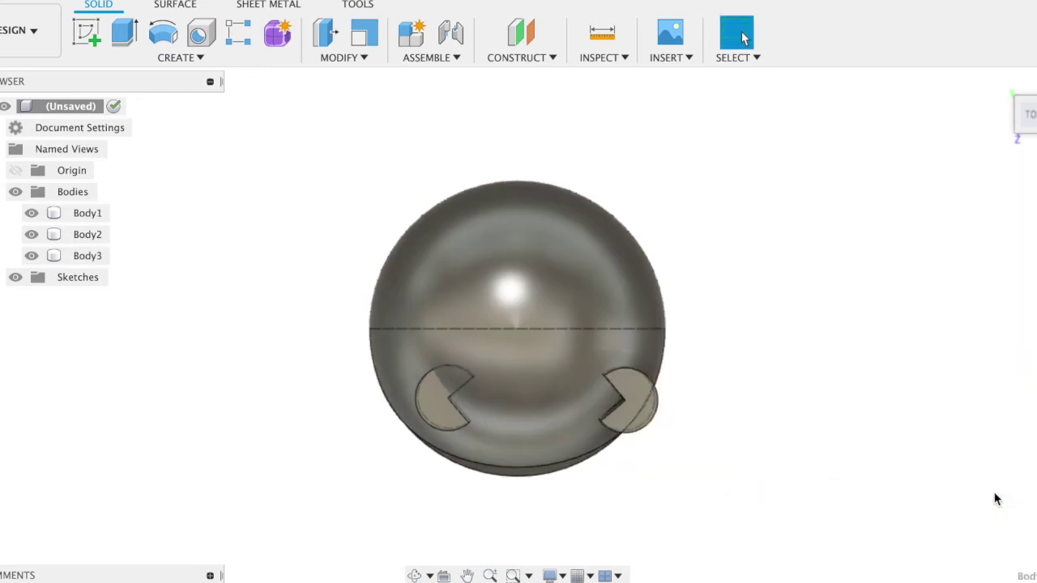
left_click(87, 256)
Move Body3 a further -1.403 cm along X so it sits beside Body2 as the second eye.
key("m")
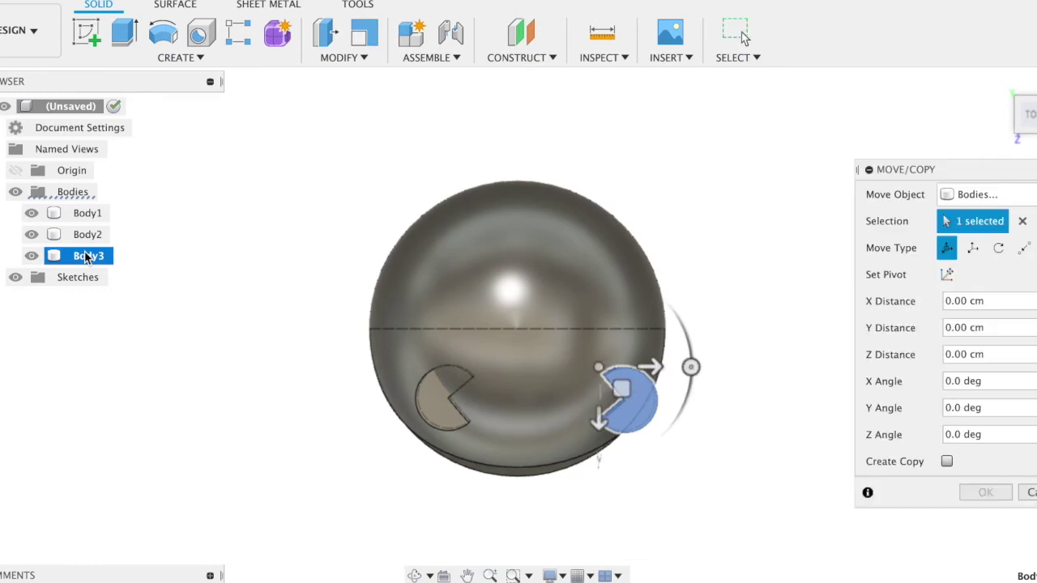
mouse_move(621, 373)
left_mouse_down()
mouse_move(529, 380)
mouse_move(614, 384)
left_mouse_up()
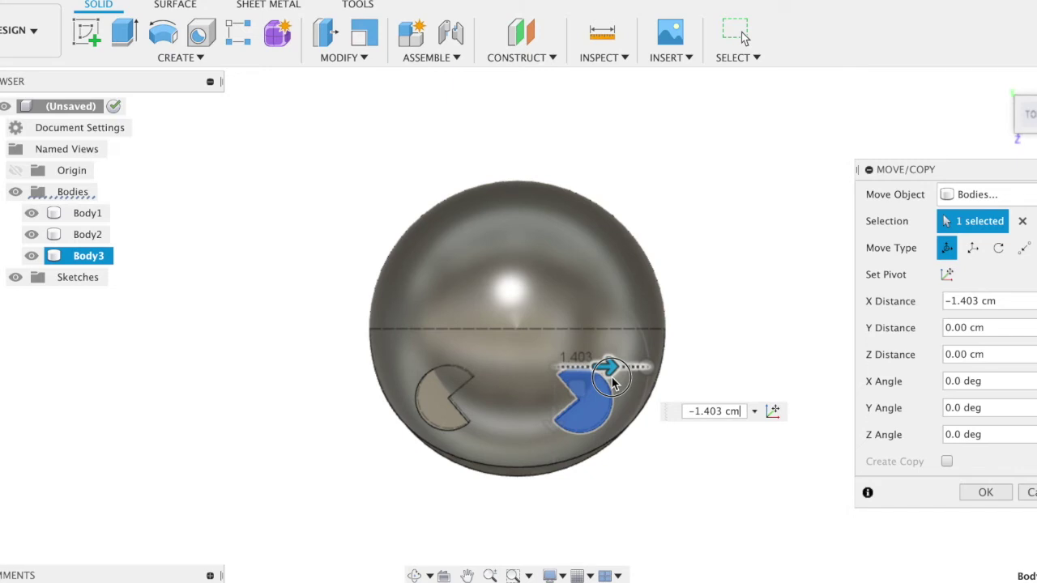
left_click_drag(612, 383, 612, 383)
left_click(611, 383)
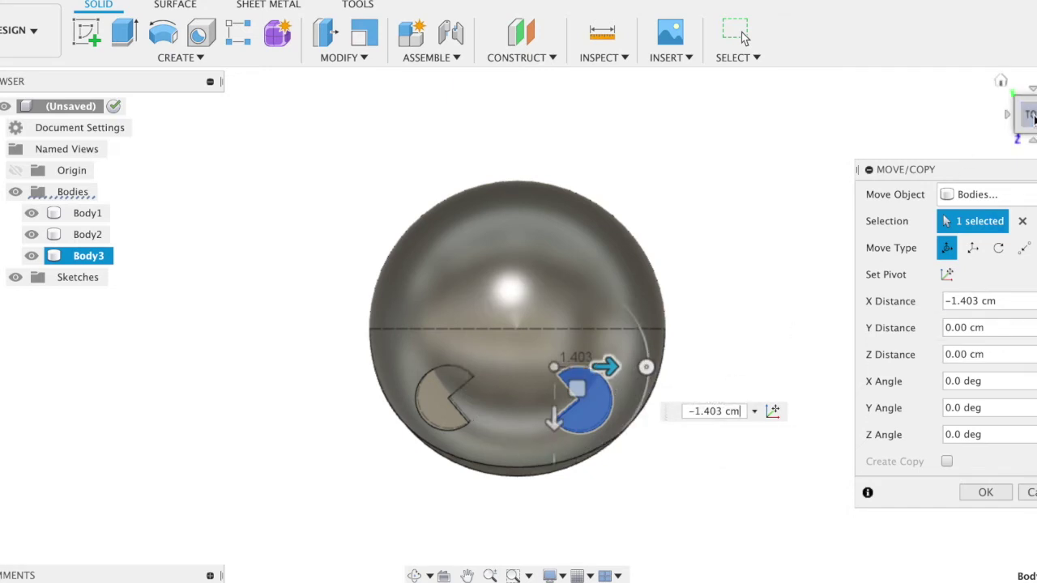
left_click_drag(1031, 117, 987, 38)
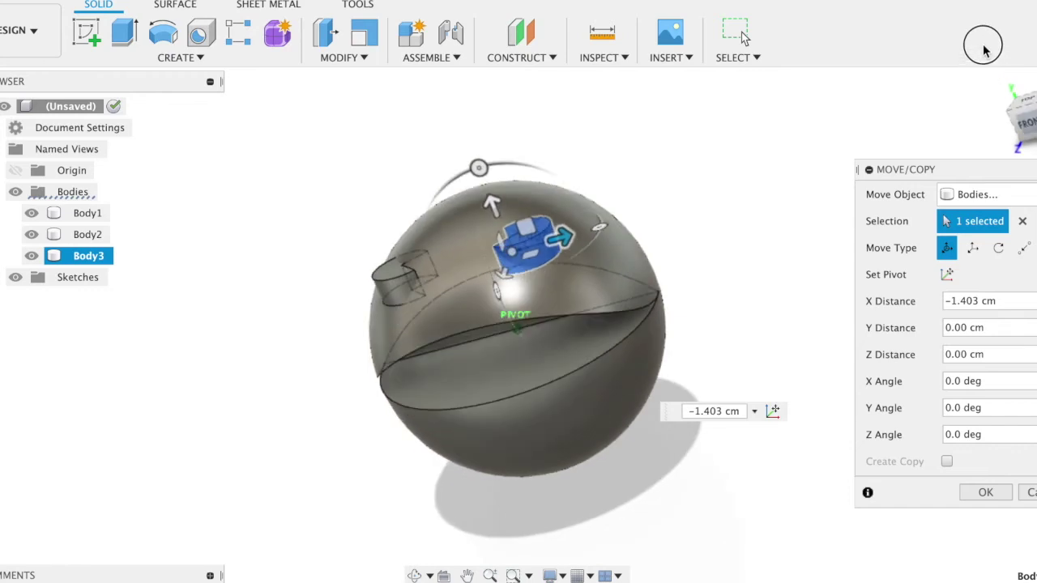
left_click_drag(987, 38, 990, 77)
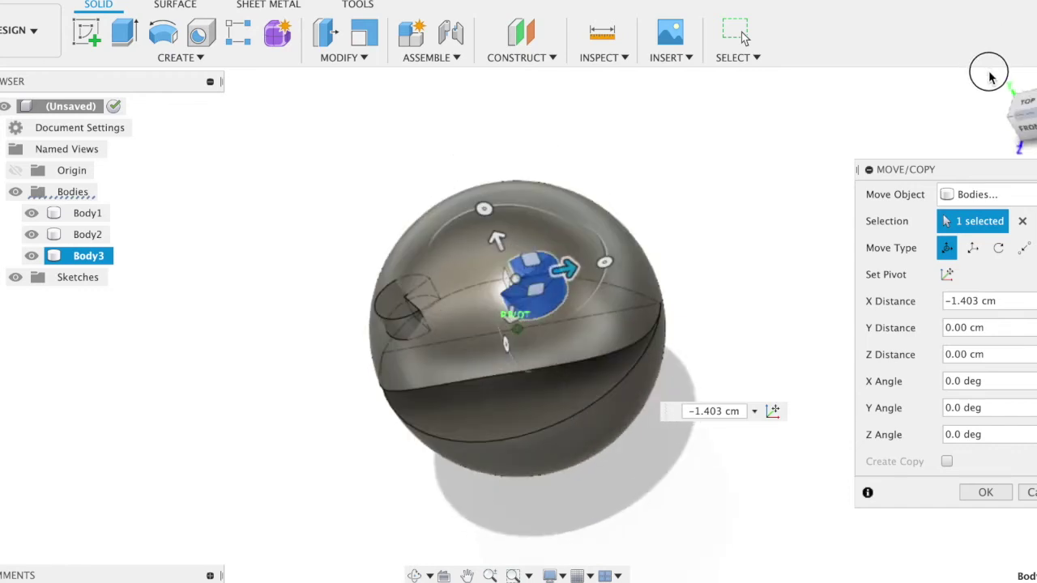
left_click(979, 494)
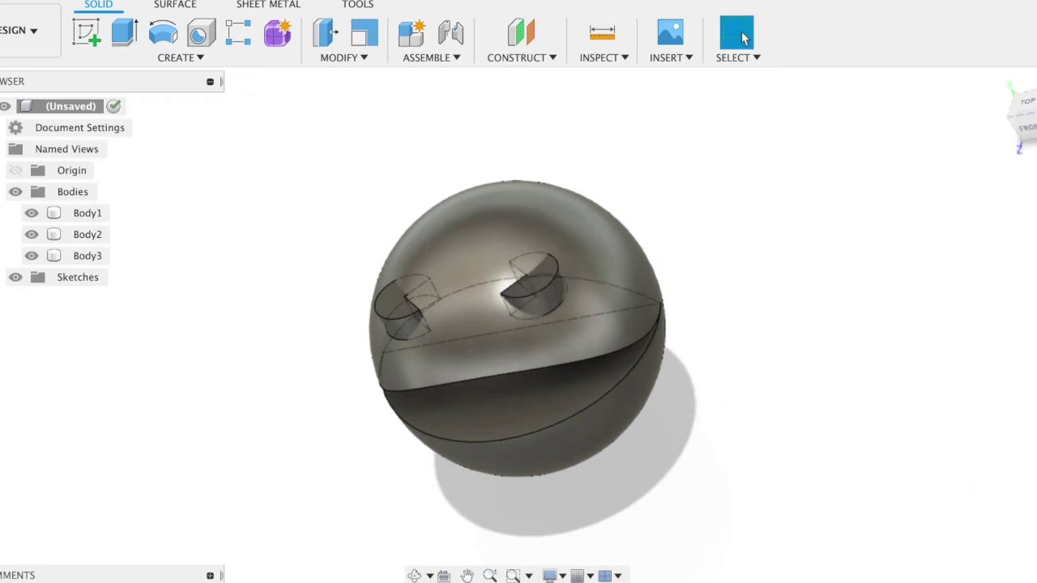
left_click(1033, 131)
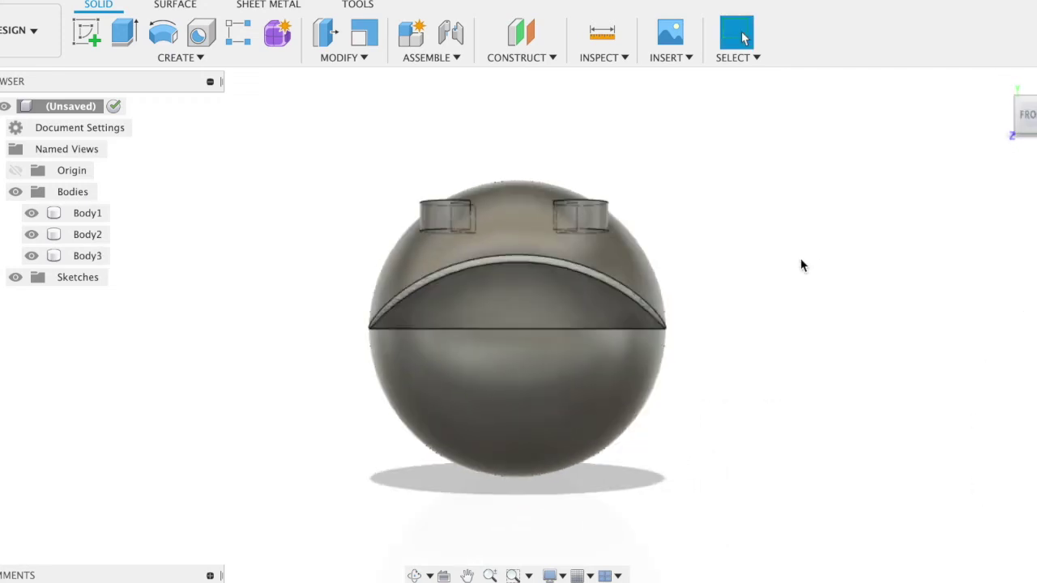
scroll(673, 454, "up", 3)
left_click(666, 463)
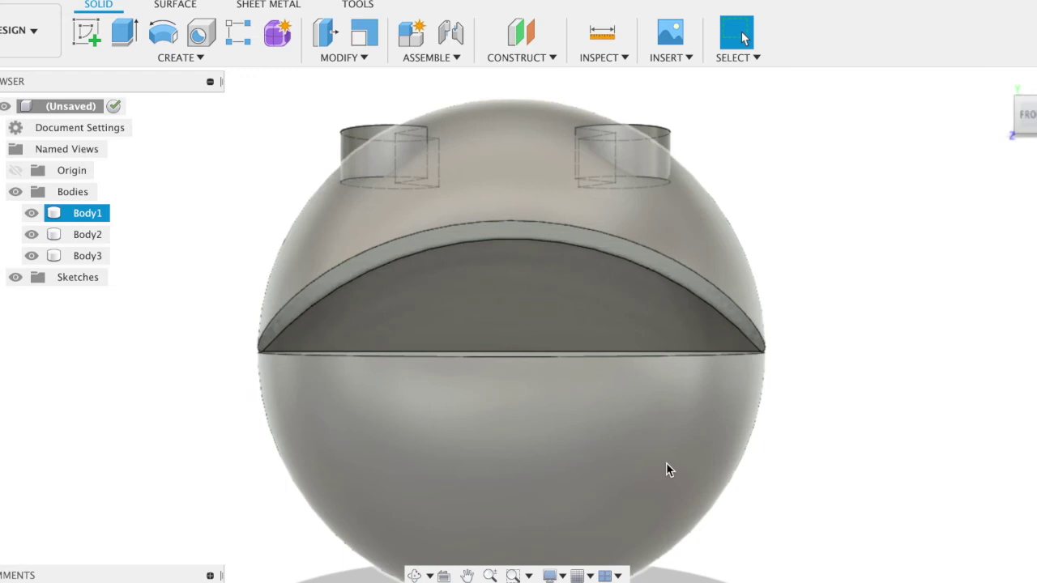
scroll(666, 466, "down", 1)
left_click(757, 127)
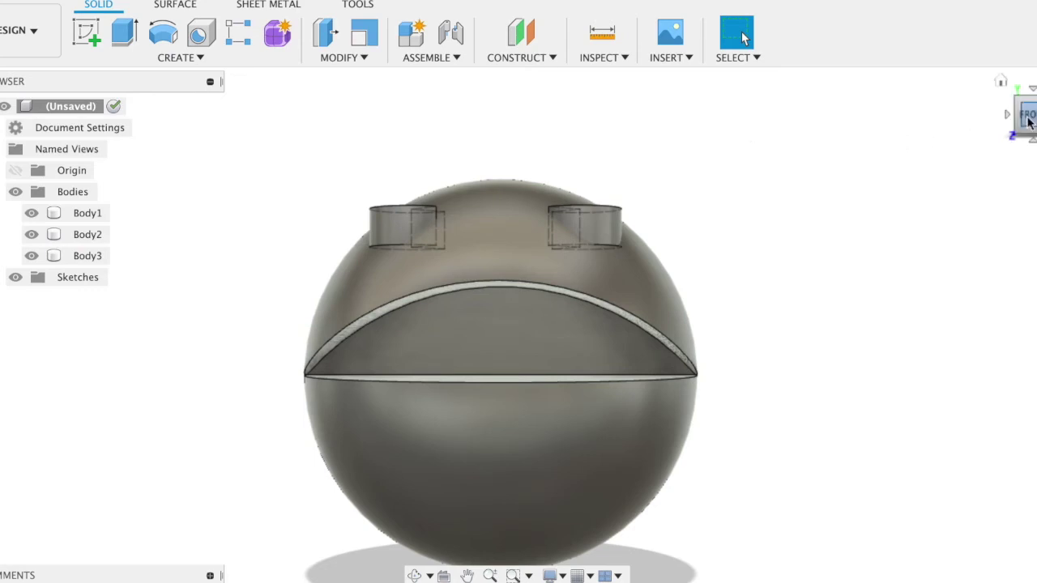
middle_click_drag(1000, 132, 891, 136, "shift")
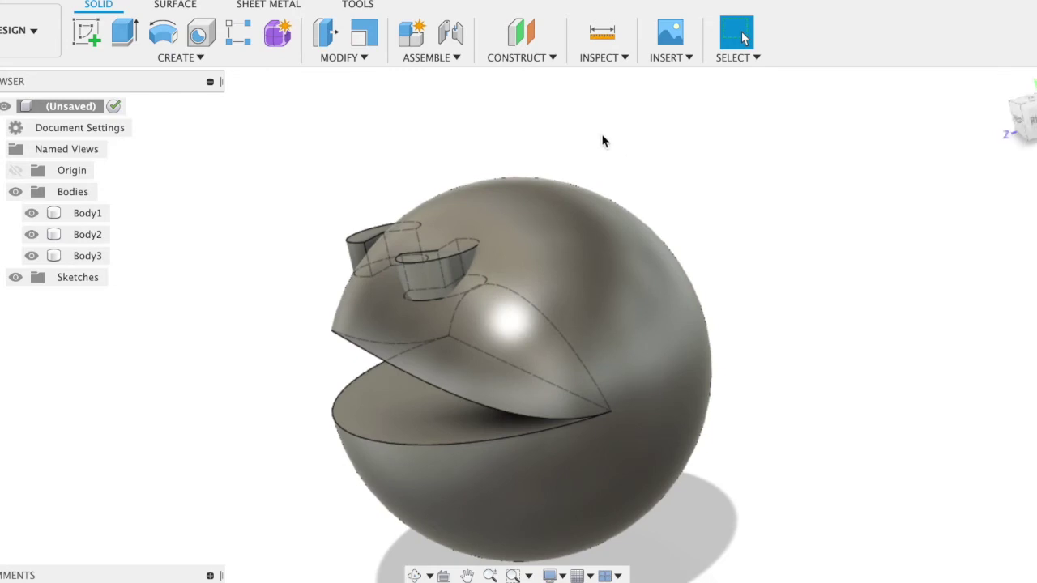
Move Body2 and Body3 together 0.335 cm along Y, sinking them into the sphere's top.
left_click(96, 235)
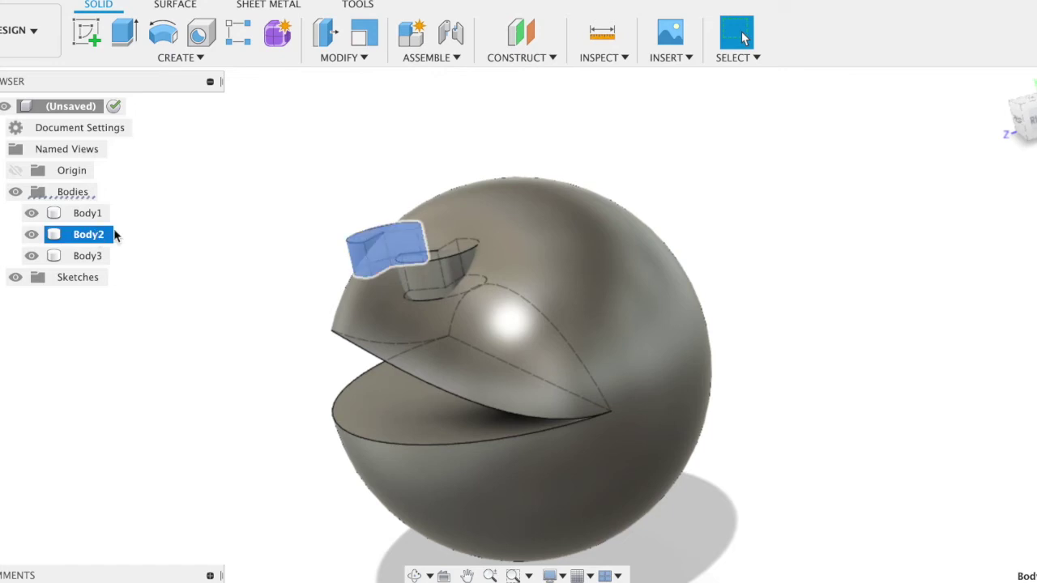
left_click(95, 256, "shift")
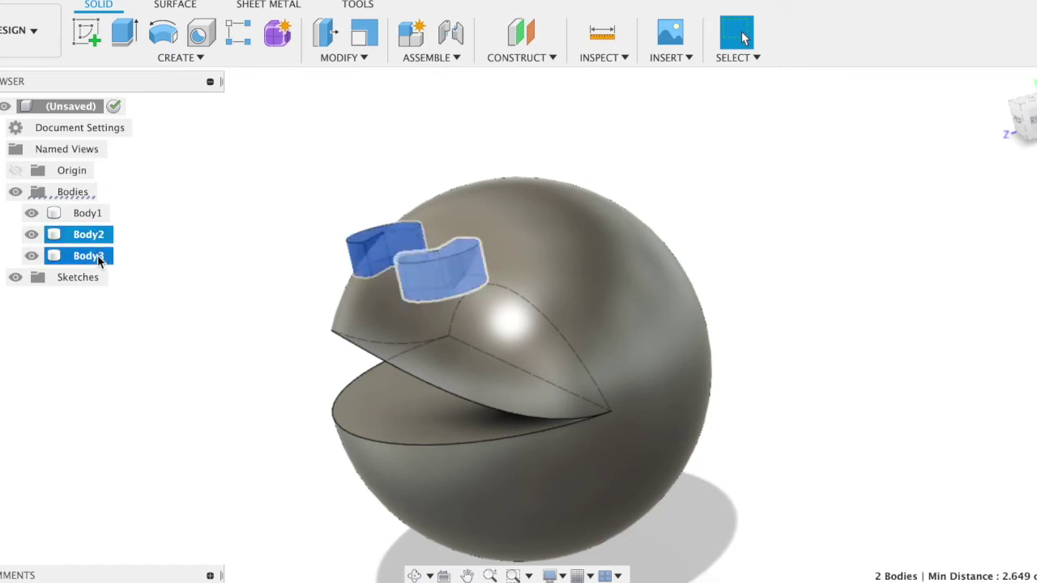
key("m")
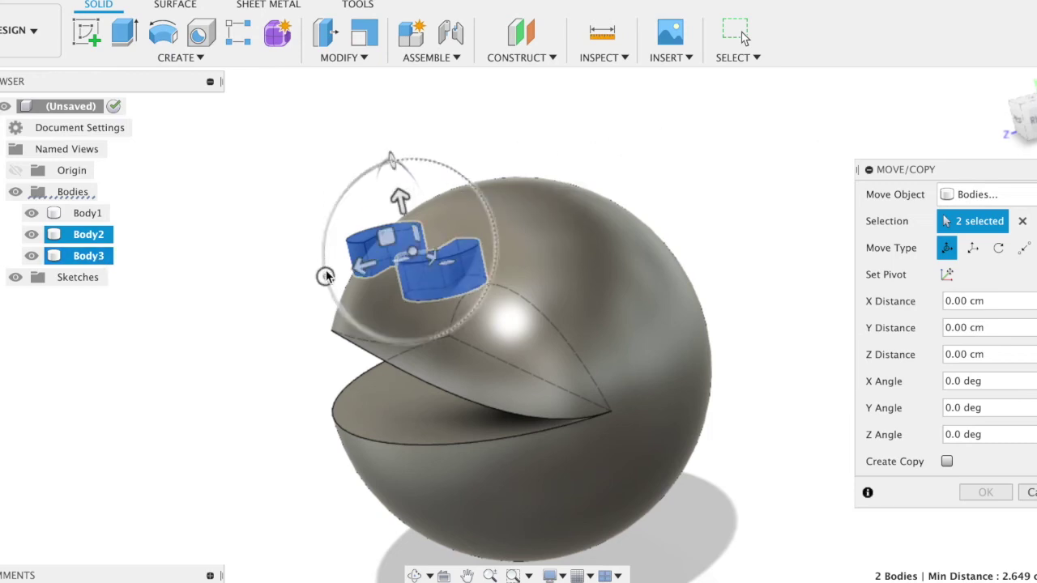
left_click_drag(324, 277, 357, 325)
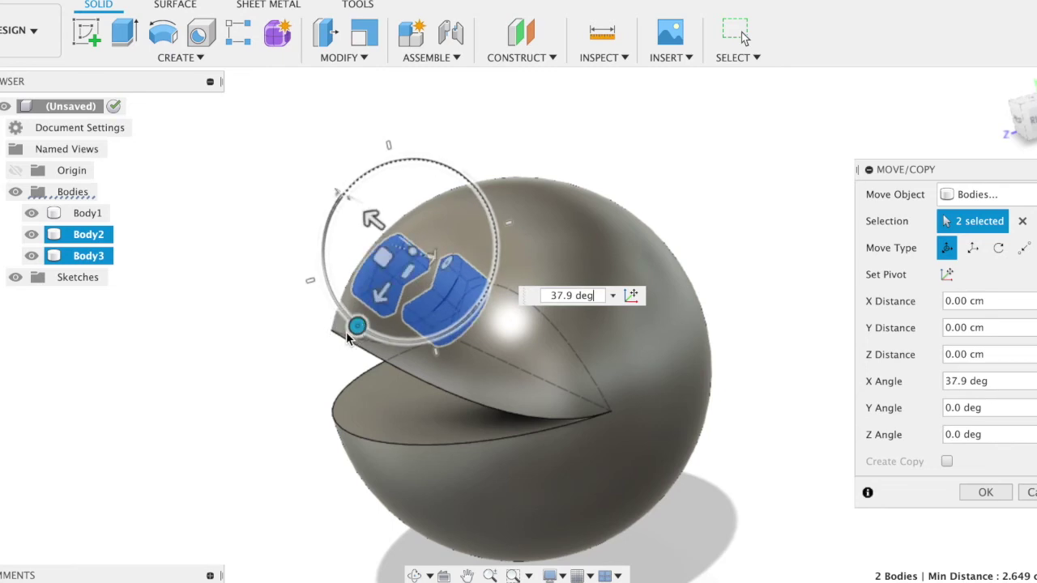
left_click_drag(366, 220, 359, 208)
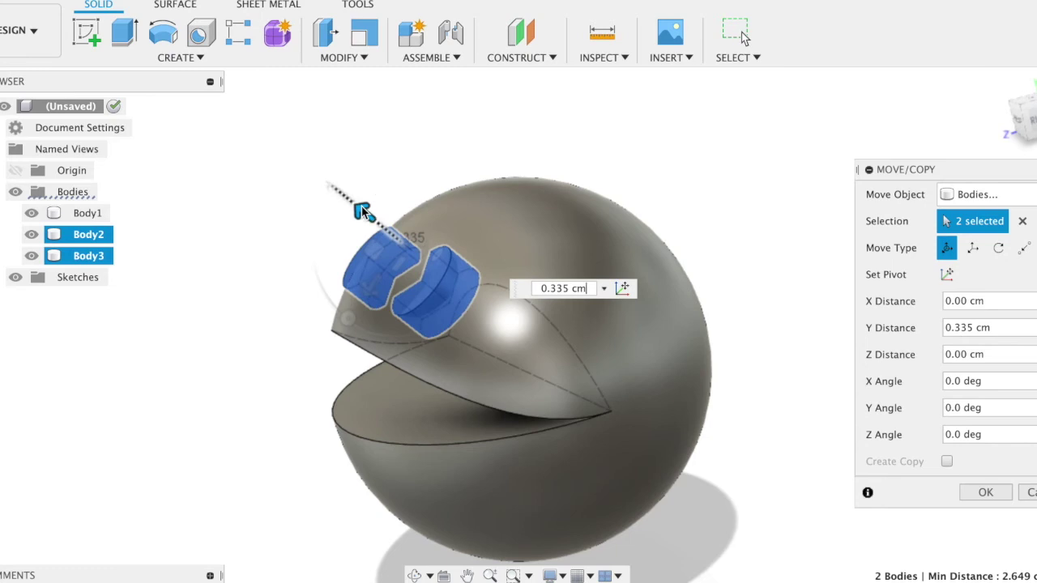
left_click(988, 492)
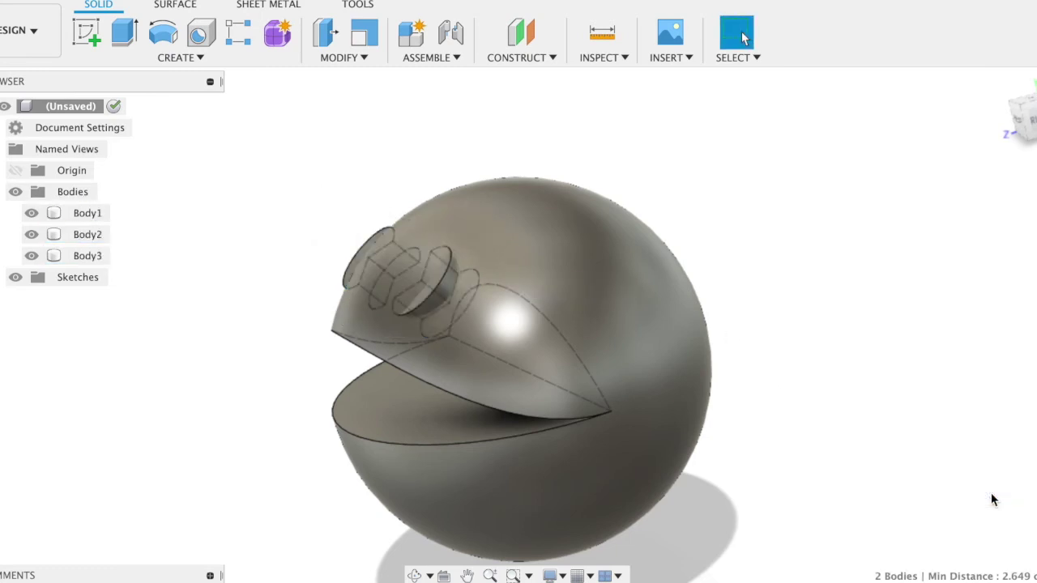
left_click(1001, 83)
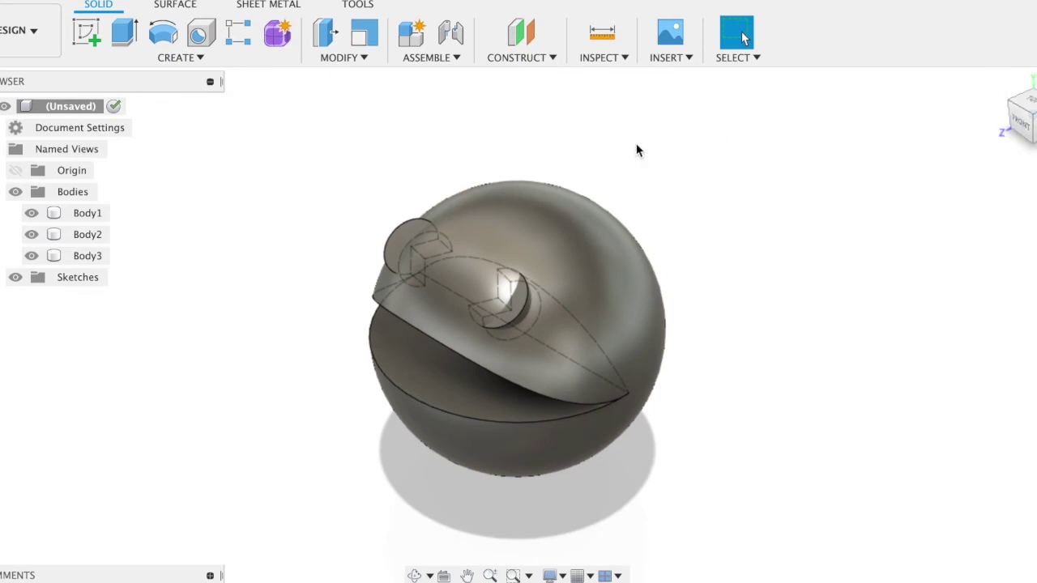
Cut Body2 and Body3 from sphere Body1 with Combine Cut and Keep Tools, then hide Body2.
left_click(348, 57)
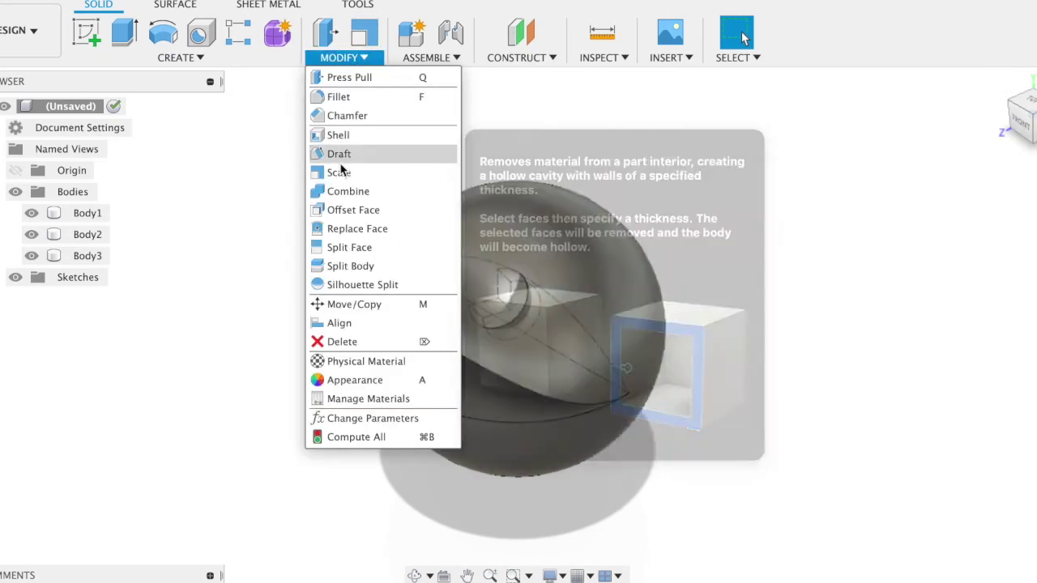
left_click(341, 196)
left_click(626, 279)
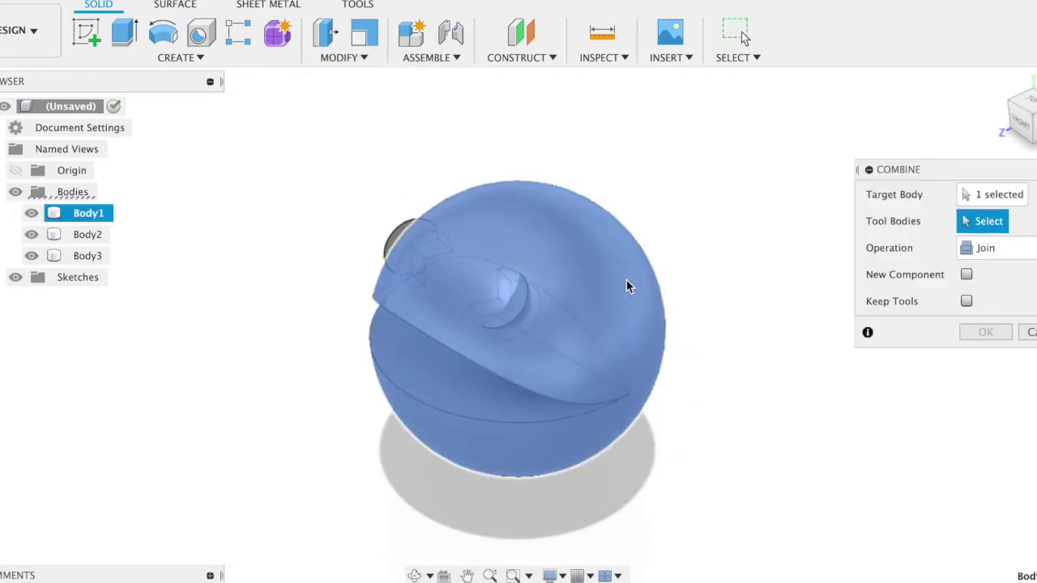
left_click(394, 233)
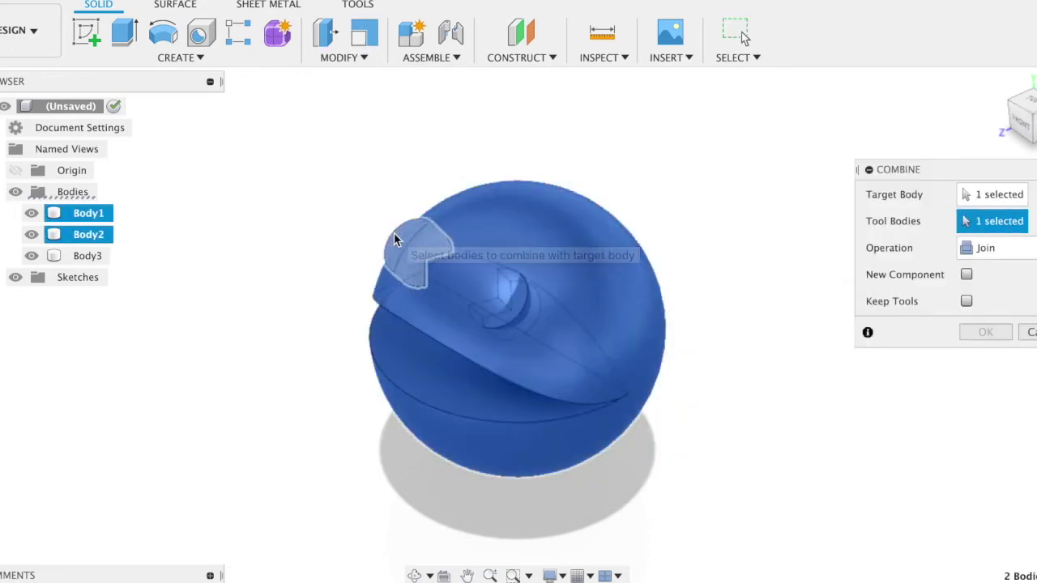
left_click(517, 324)
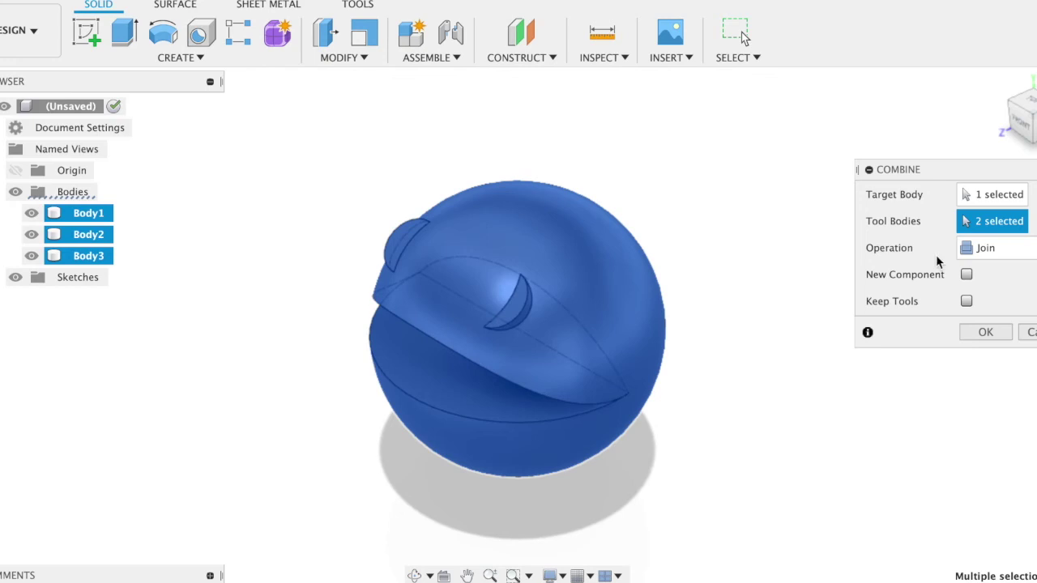
left_click(1007, 247)
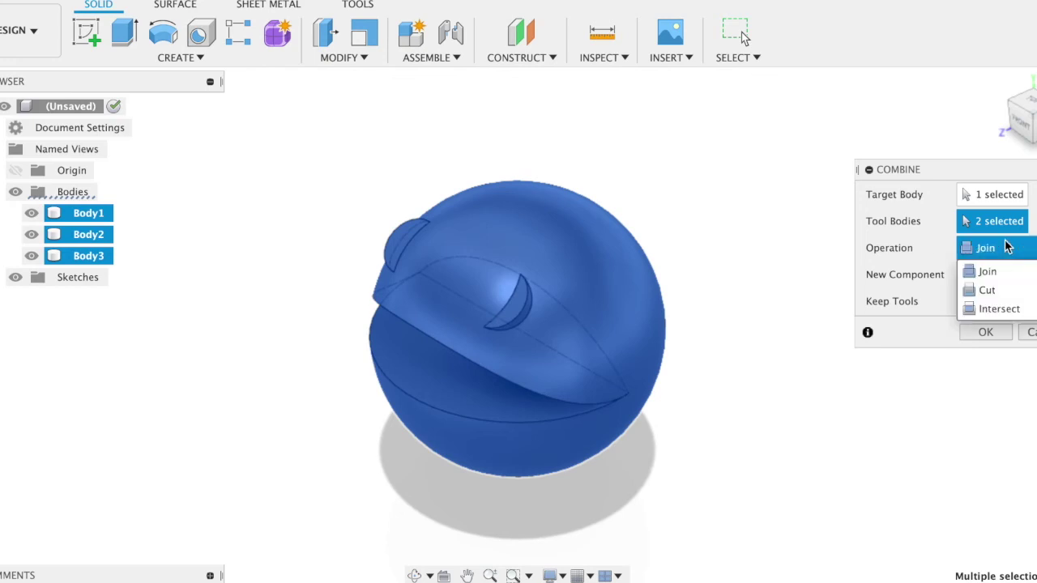
left_click(978, 288)
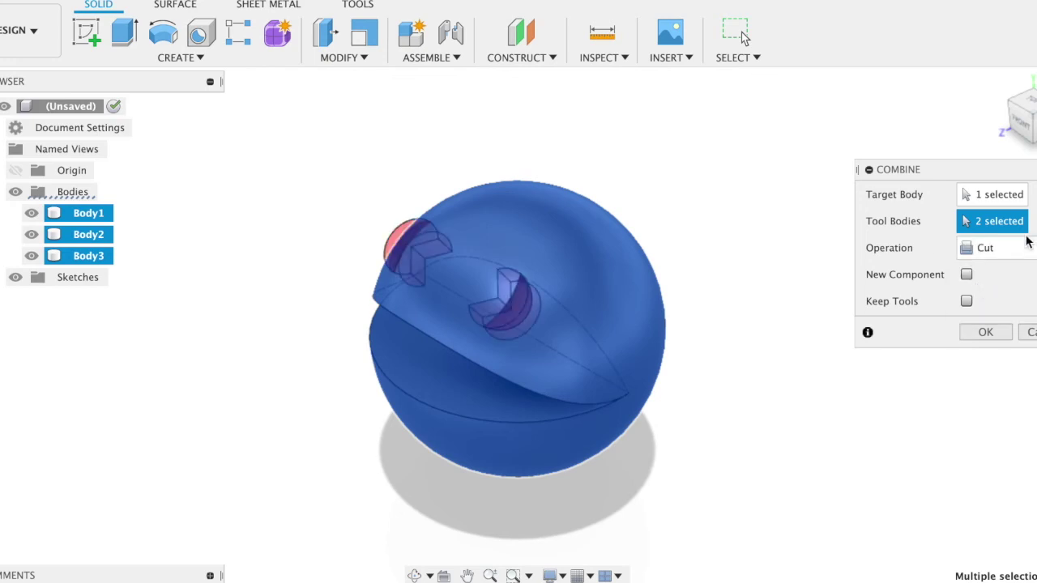
left_click(965, 303)
left_click(983, 333)
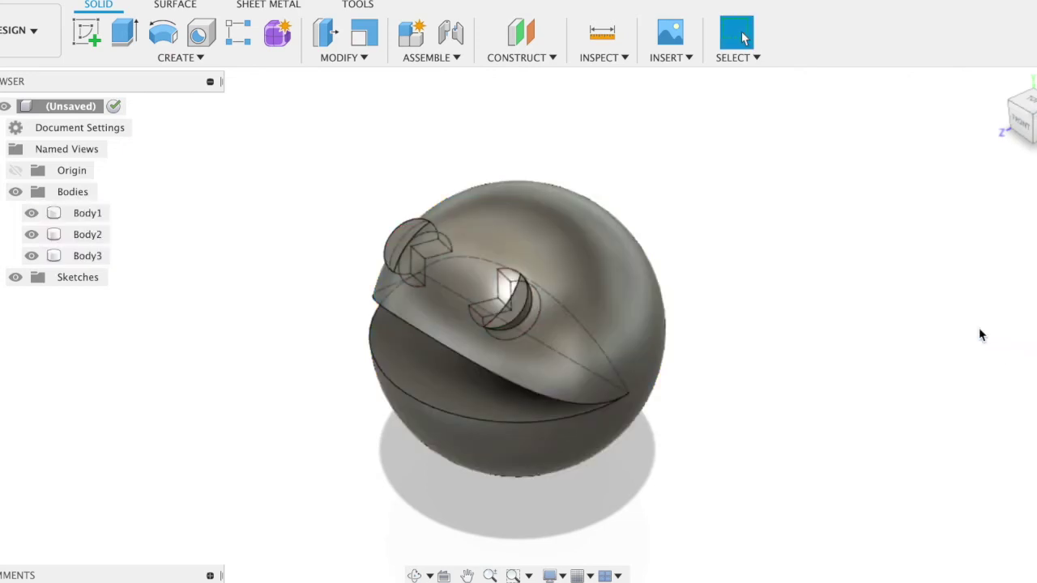
left_click(40, 234)
left_click(29, 235)
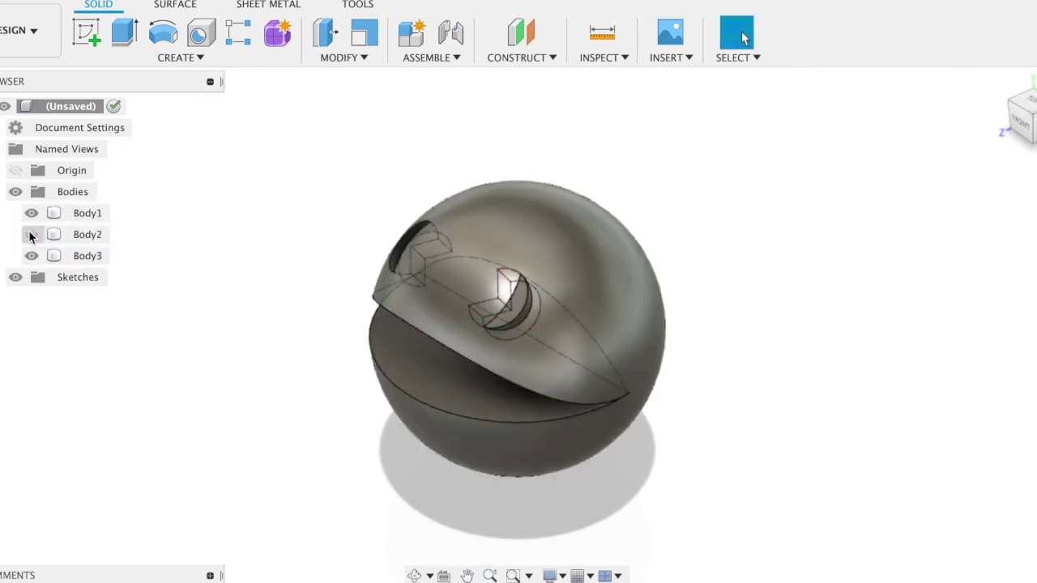
Hide Body3 and orbit to inspect the eye holes cut into the sphere.
left_click(30, 256)
left_click(29, 256)
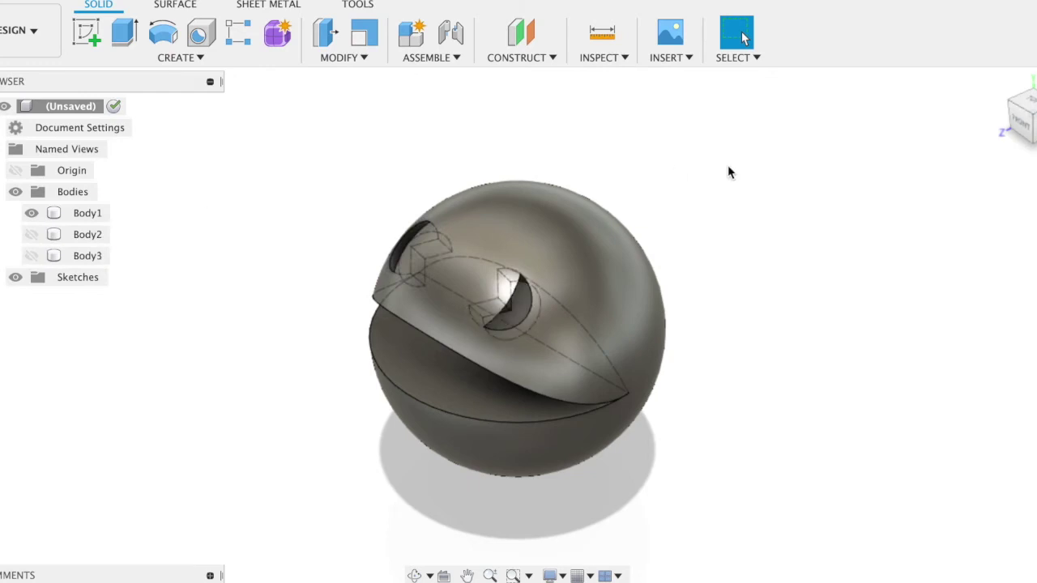
mouse_move(1021, 126)
left_mouse_down()
mouse_move(1031, 144)
mouse_move(1022, 84)
mouse_move(1029, 139)
left_mouse_up()
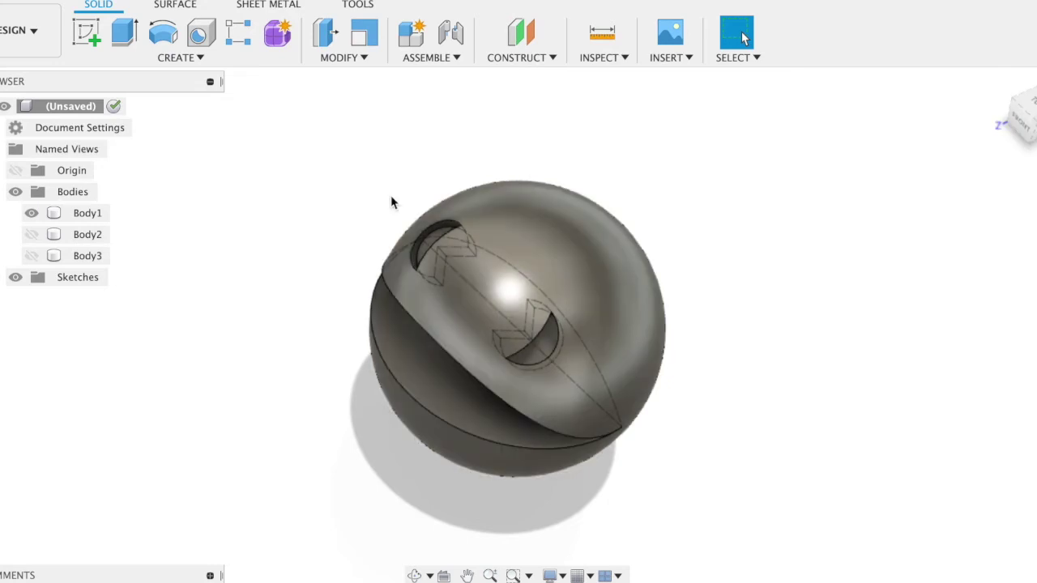
Undo the hides and the Combine cut so the sphere is whole with both eye pieces visible.
key("ctrl+z")
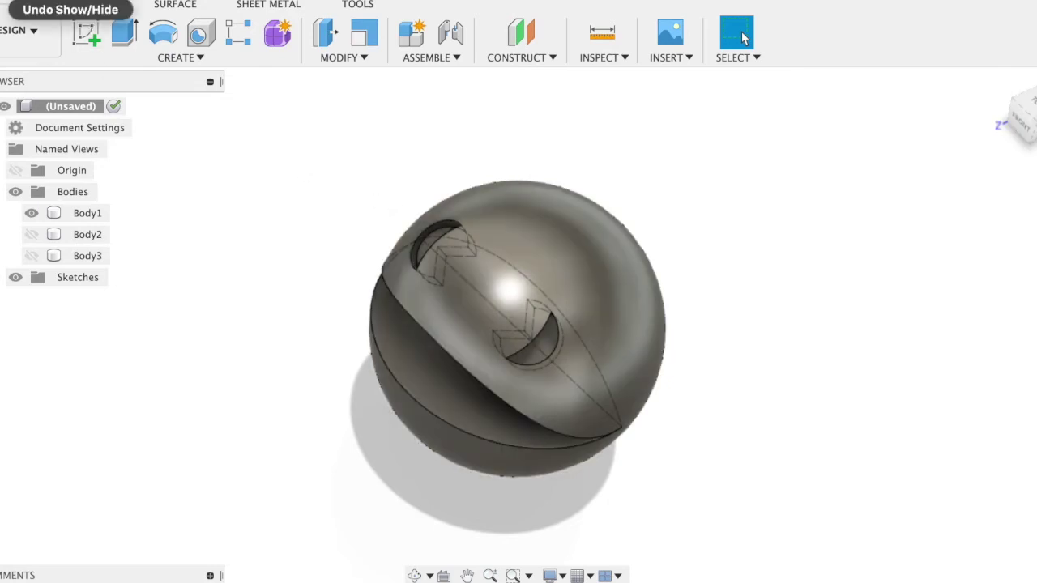
key("ctrl+z")
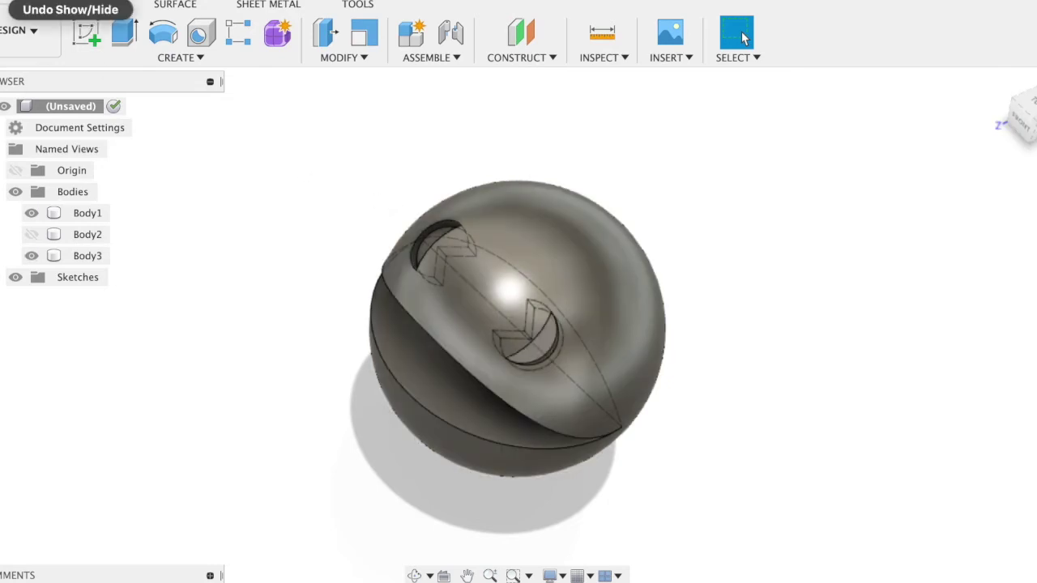
key("ctrl+z")
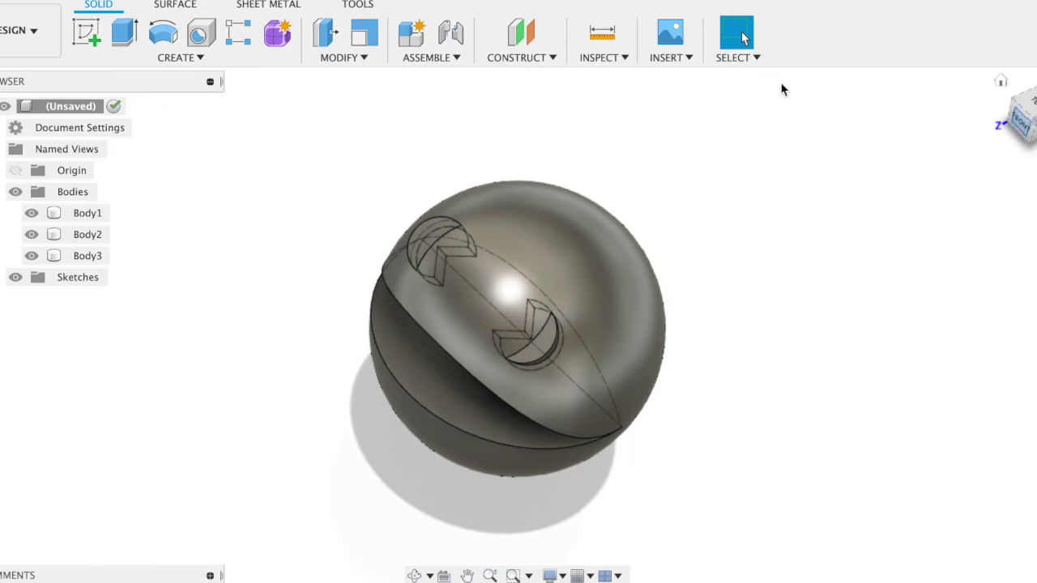
key("ctrl+z")
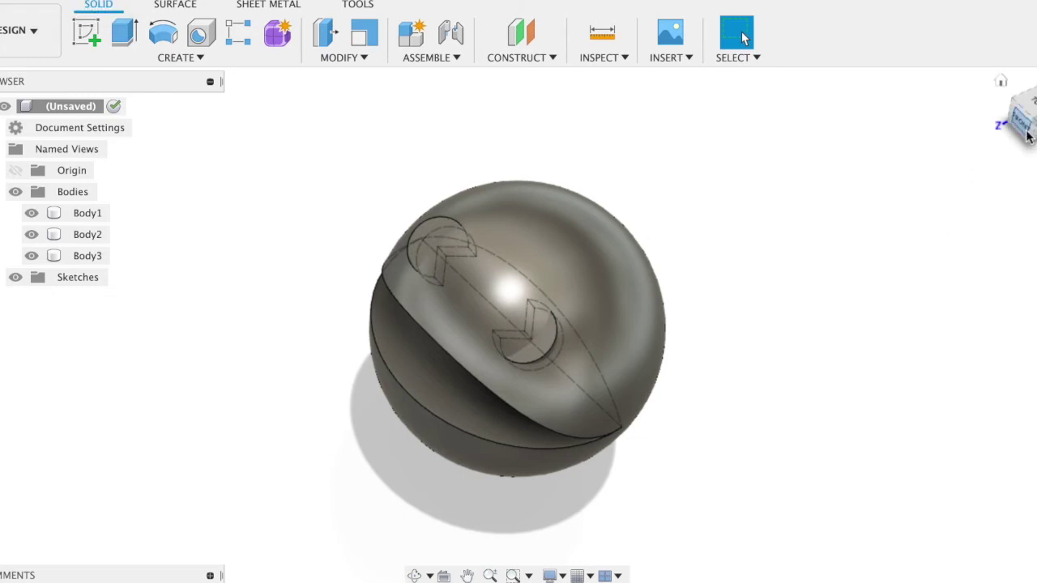
mouse_move(1024, 137)
middle_mouse_down("shift")
mouse_move(1011, 78)
mouse_move(1029, 101)
middle_mouse_up("shift")
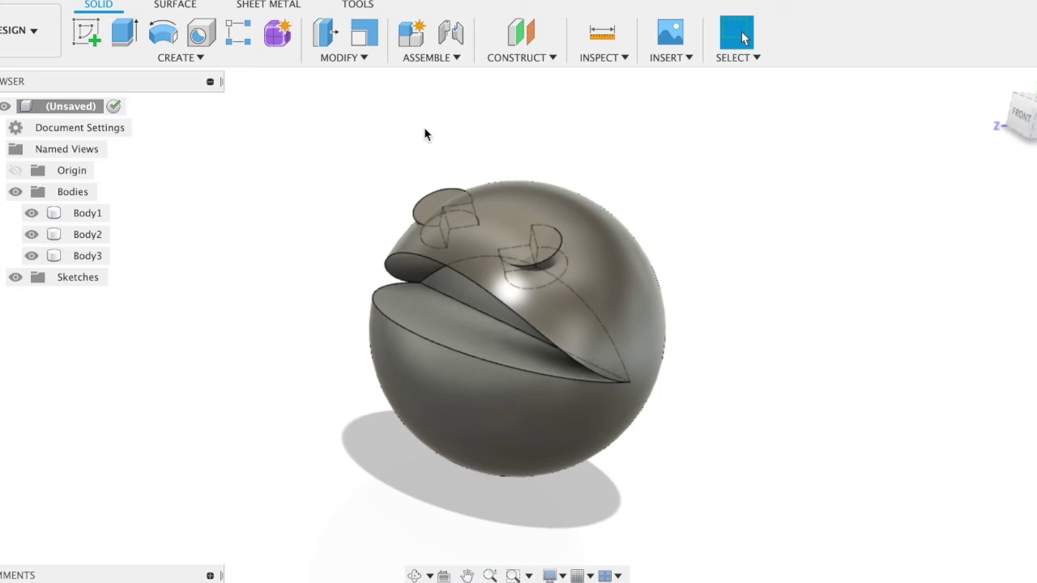
left_click(426, 203)
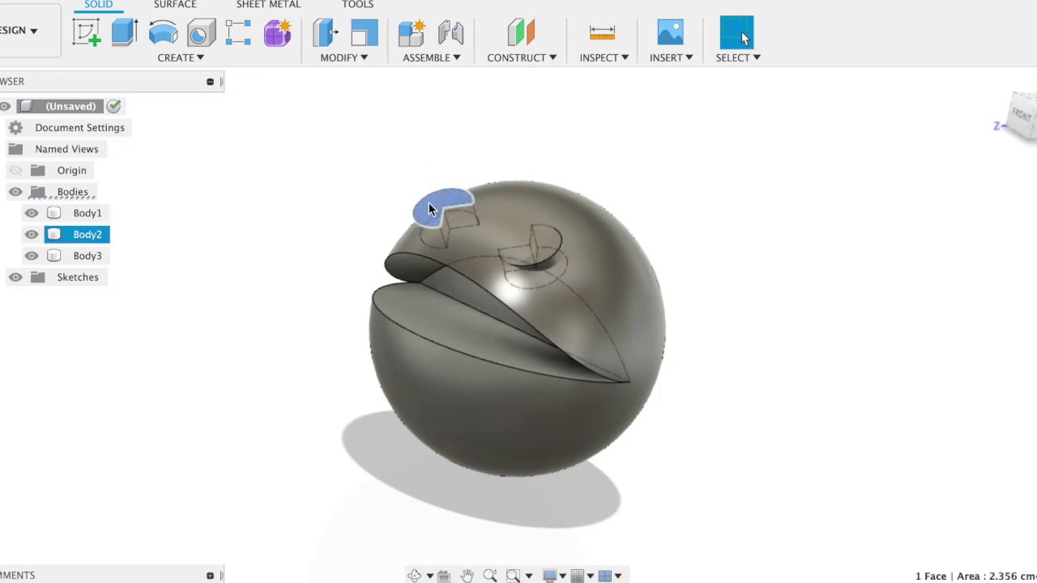
left_click(549, 244, "shift")
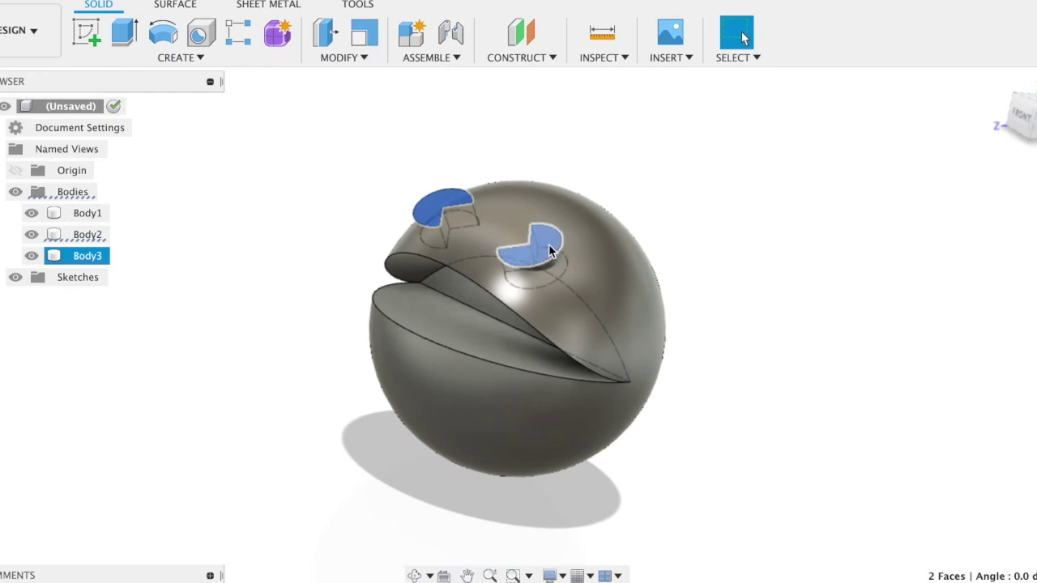
key("e")
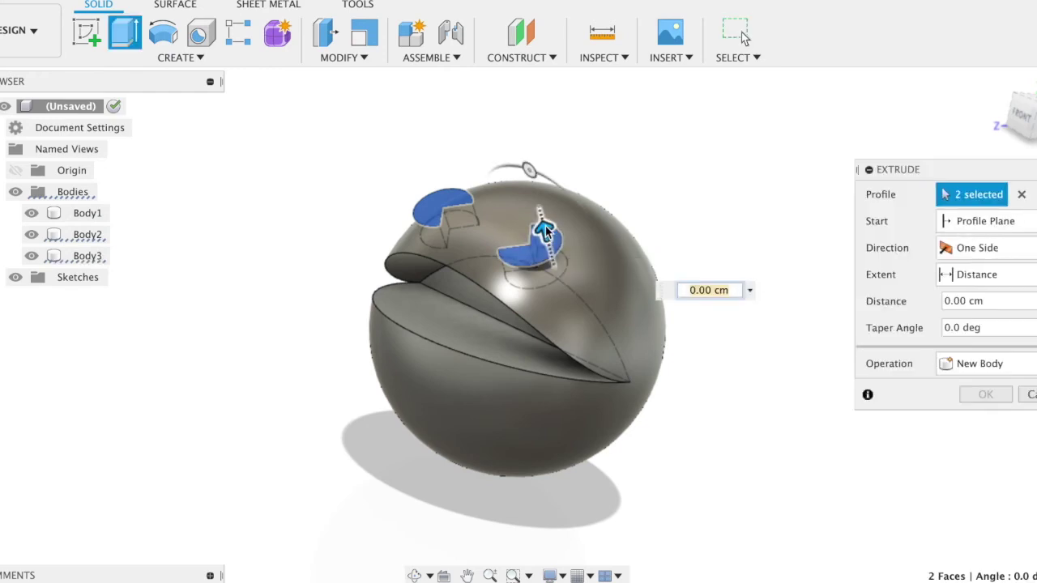
left_click_drag(538, 231, 532, 176)
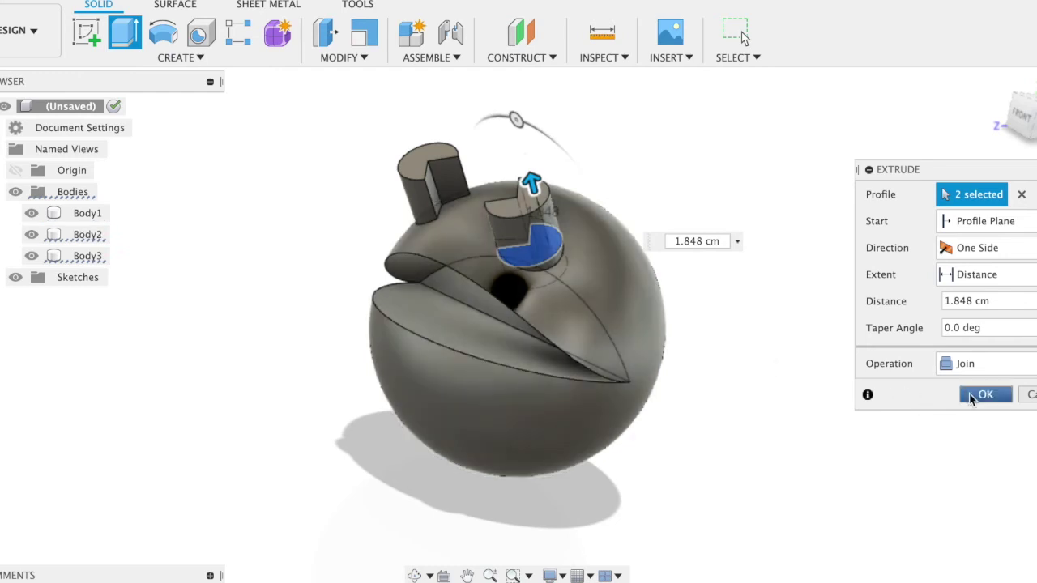
left_click(969, 393)
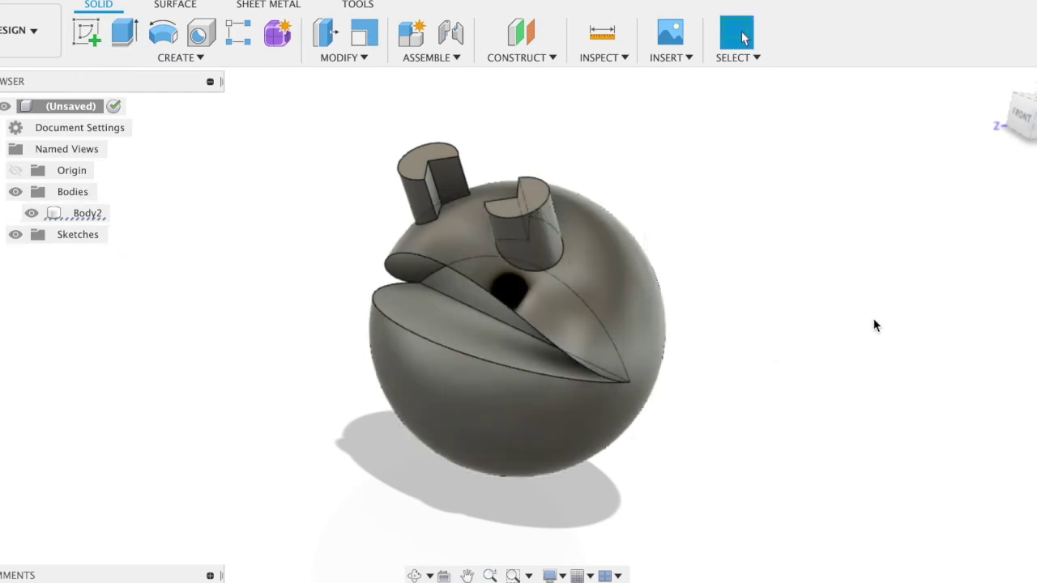
left_click(361, 58)
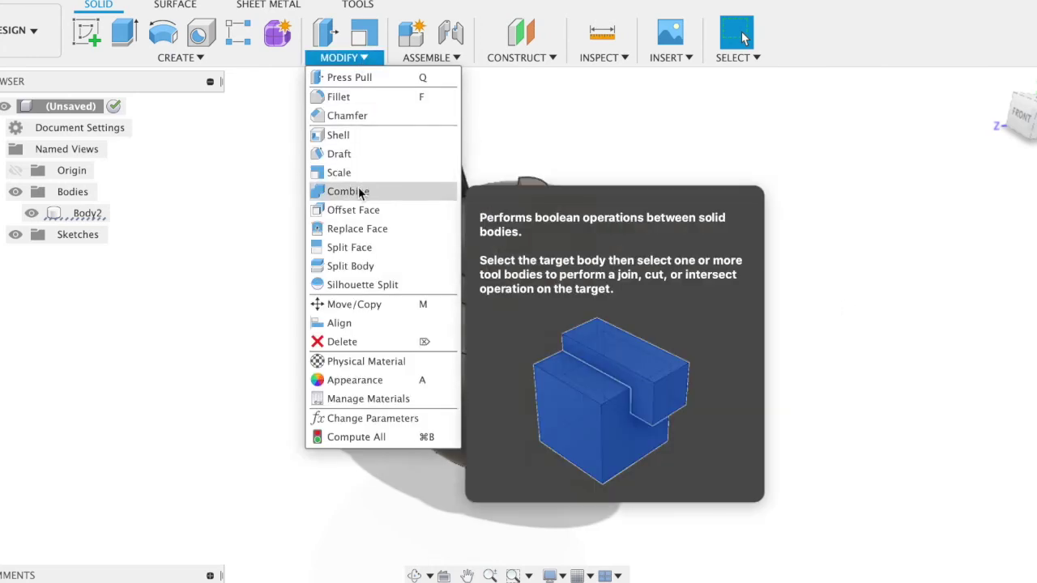
left_click(361, 193)
left_click(559, 321)
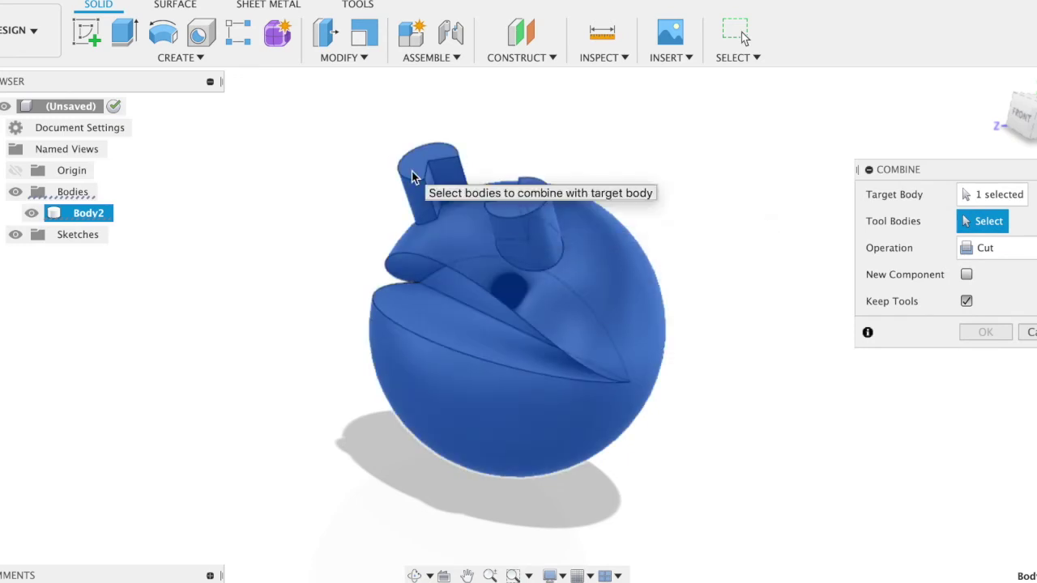
left_click(1025, 332)
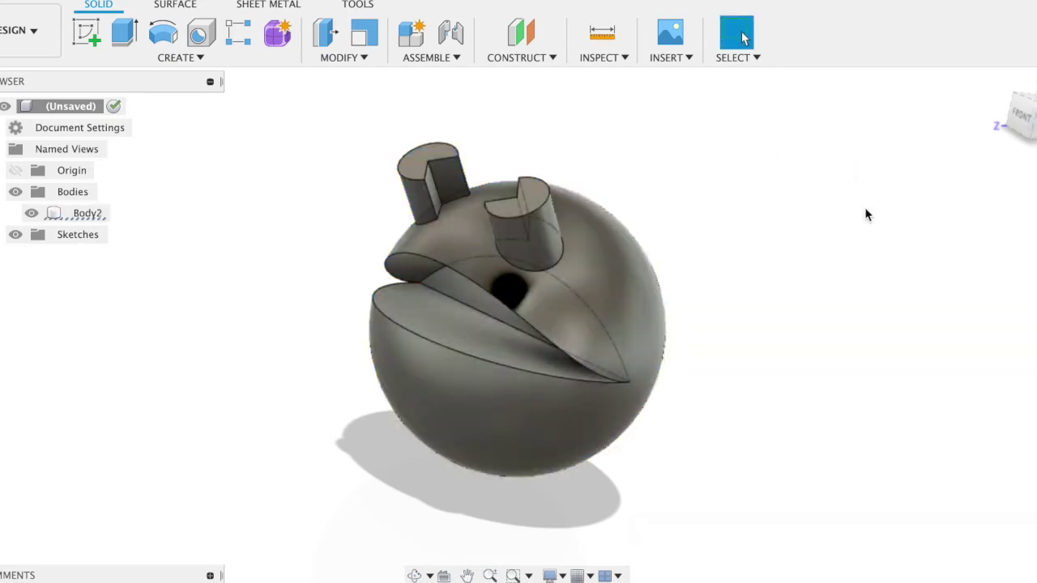
left_click(65, 4)
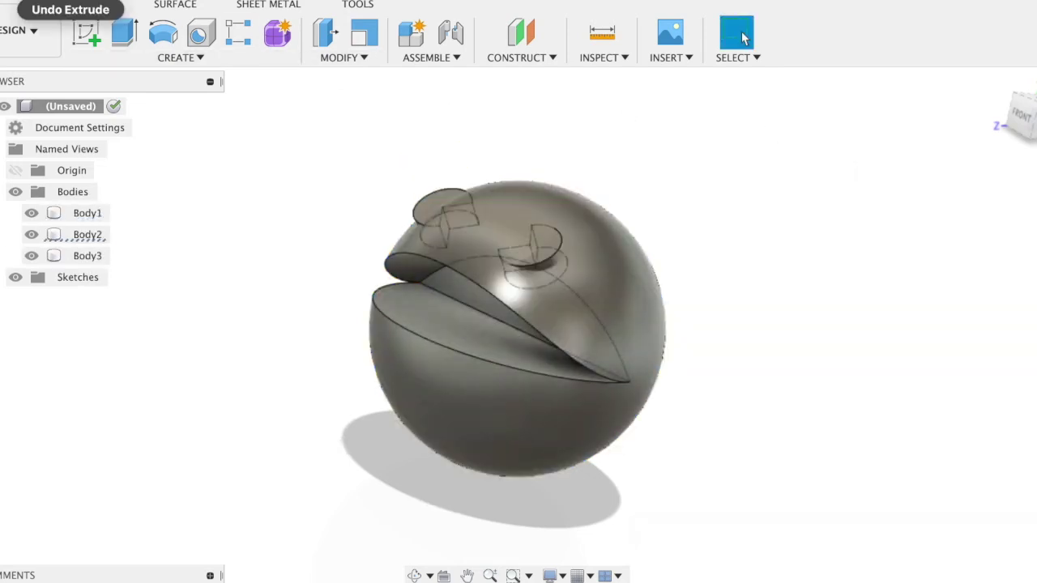
Extrude both eye pieces' top faces 4.179 cm upward as new bodies Body4 and Body5.
left_click(433, 209)
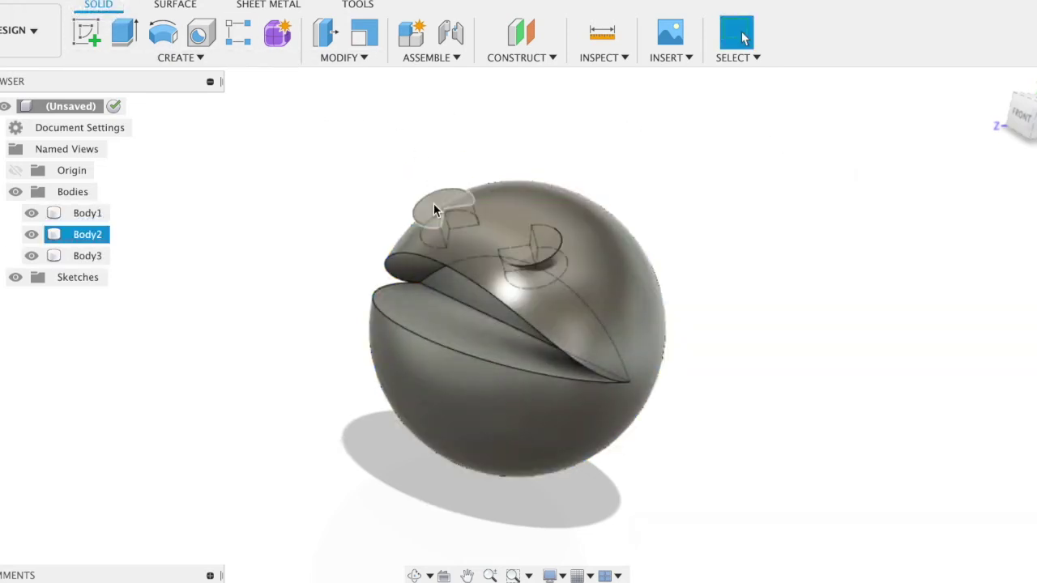
left_click(435, 209)
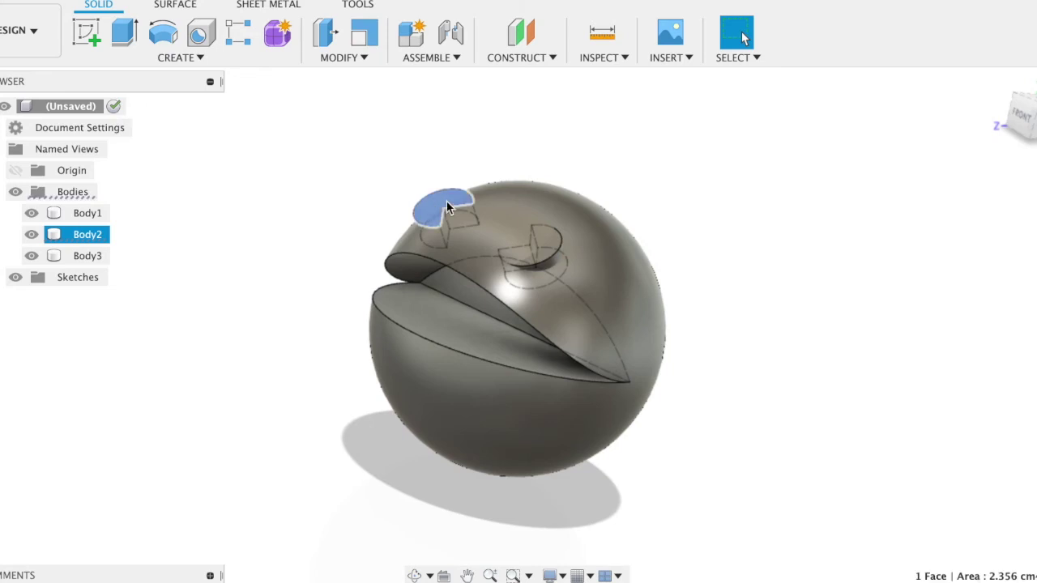
left_click(547, 250, "shift")
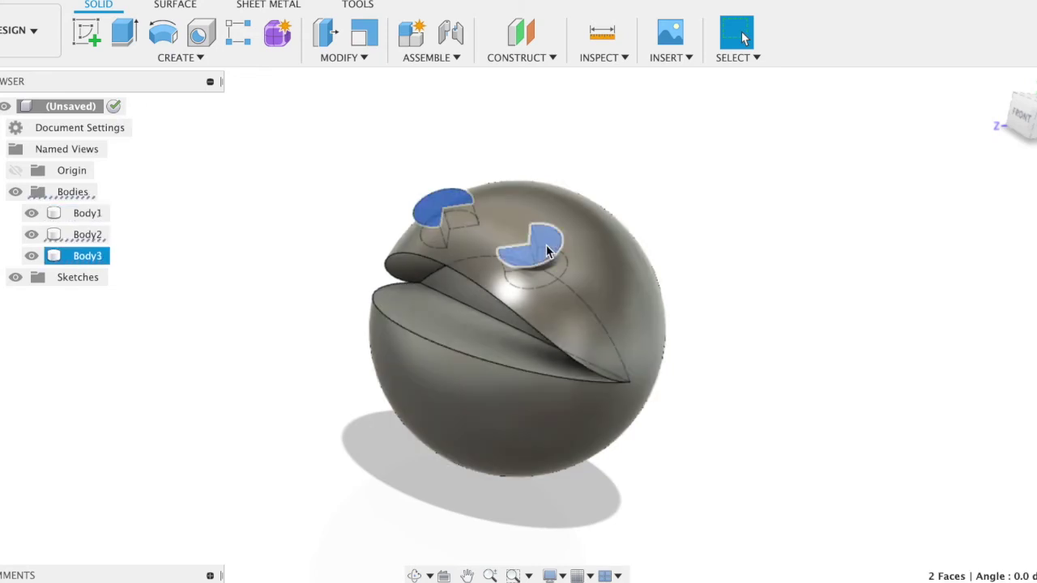
key("e")
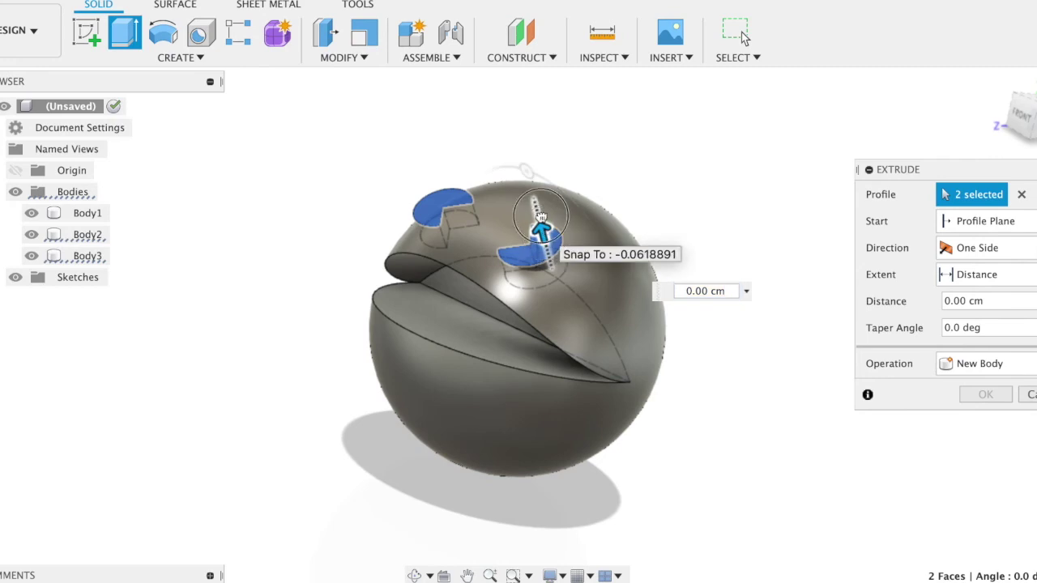
left_click_drag(541, 230, 504, 108)
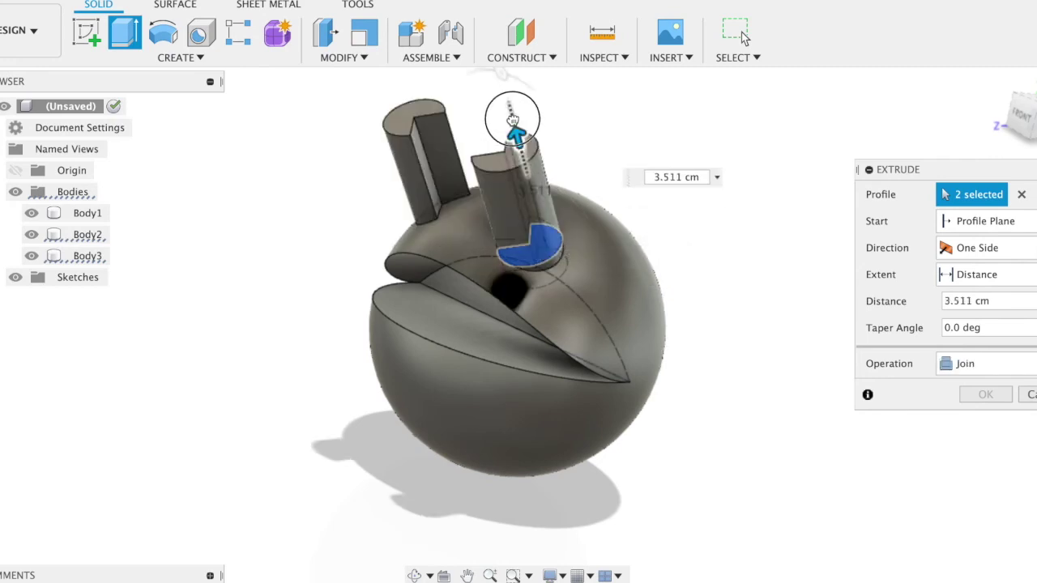
left_click(990, 365)
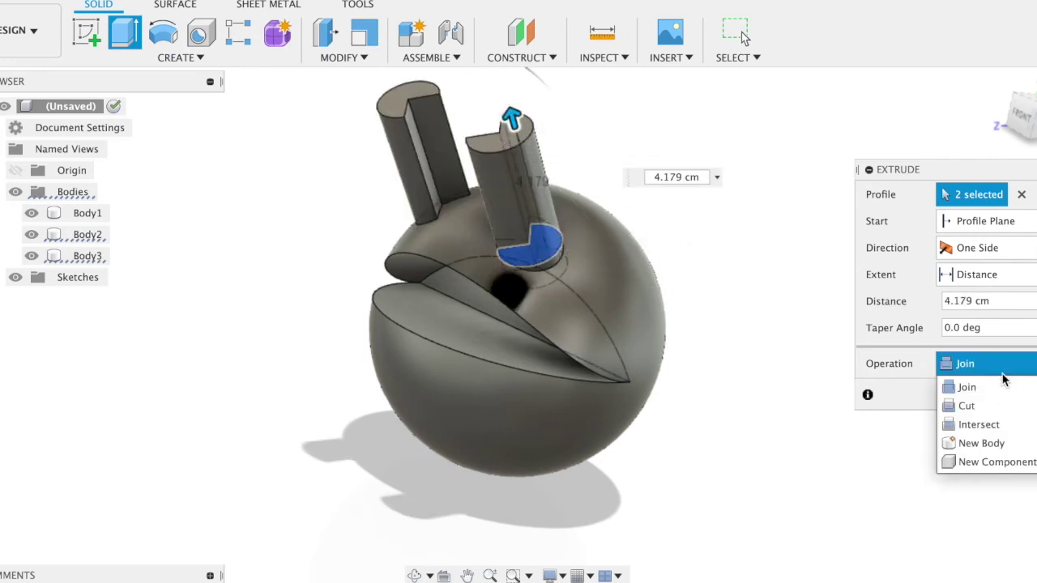
left_click(982, 444)
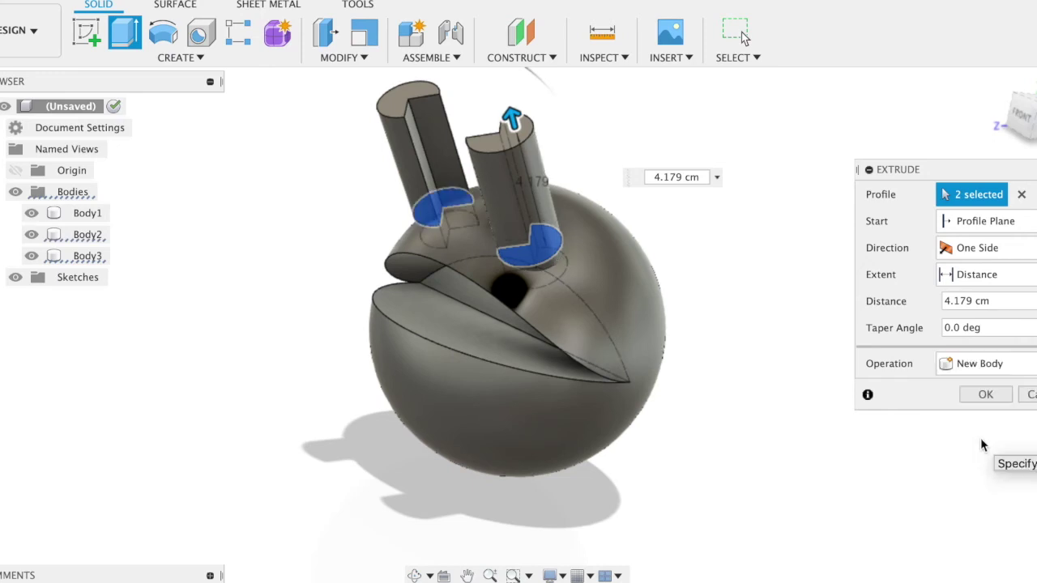
left_click(985, 395)
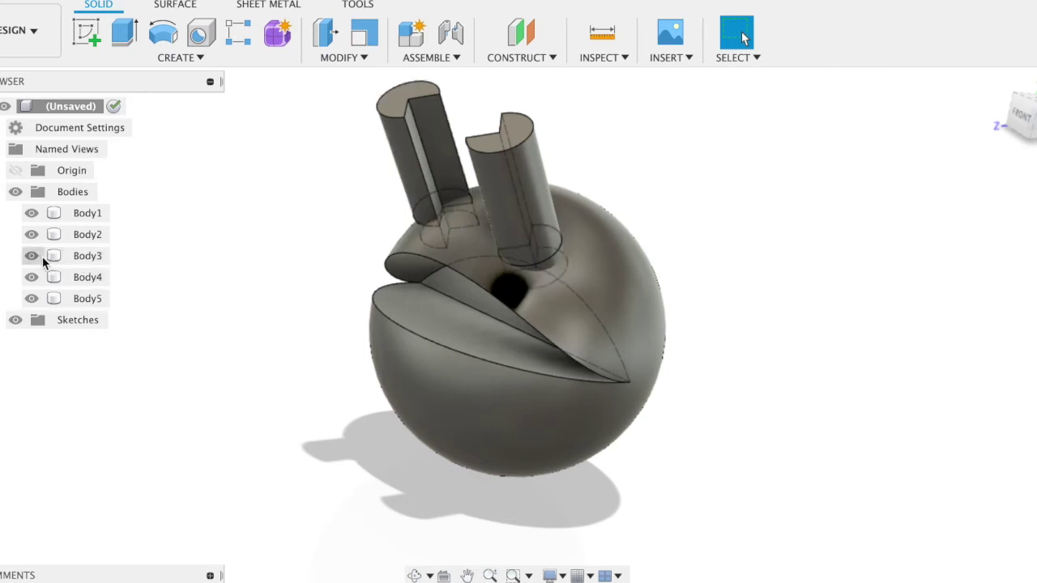
Hide Body2, then move Body4 and Body5 together -1.033 cm along Z into the sphere.
left_click(31, 237)
left_click(30, 239)
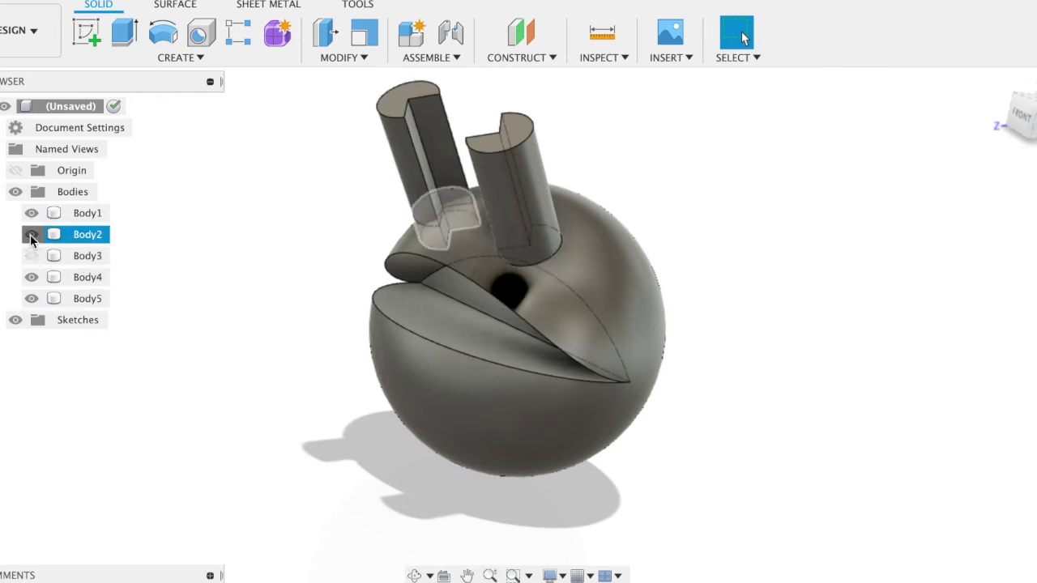
left_click(103, 277)
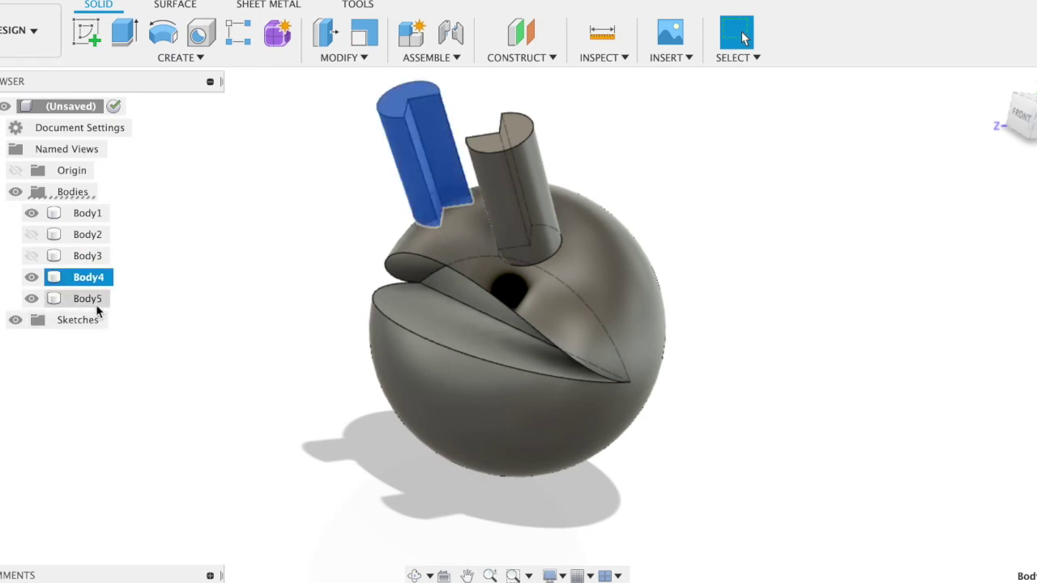
left_click(96, 301, "shift")
key("m")
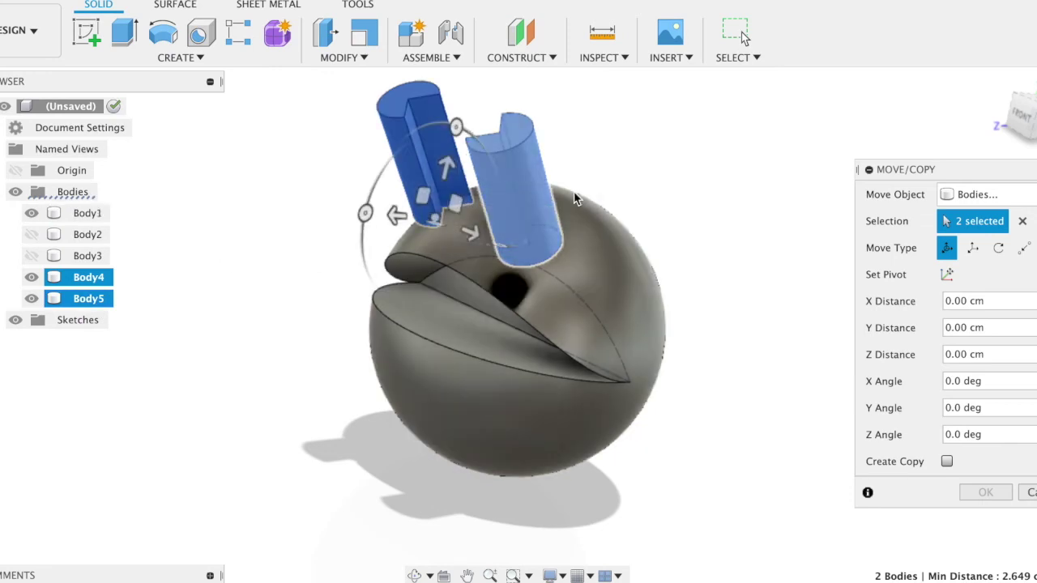
left_click(1023, 117)
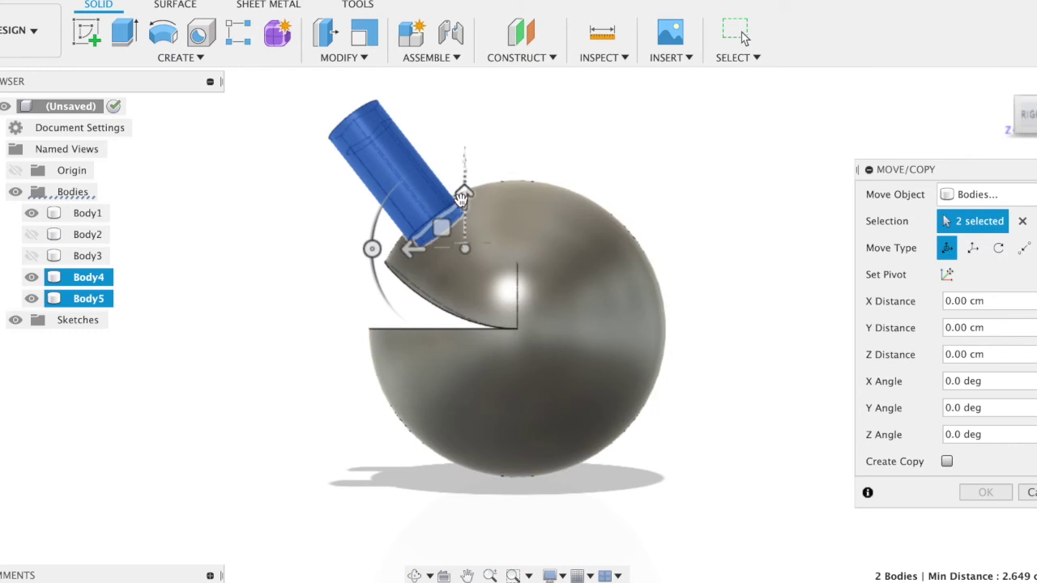
left_click_drag(468, 196, 465, 215)
left_click_drag(411, 266, 441, 265)
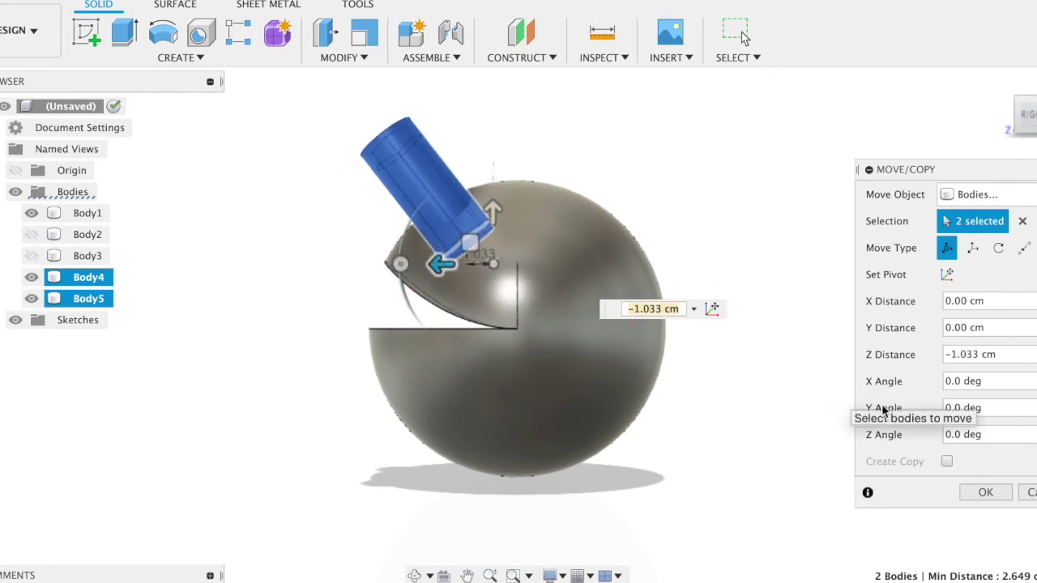
left_click(983, 493)
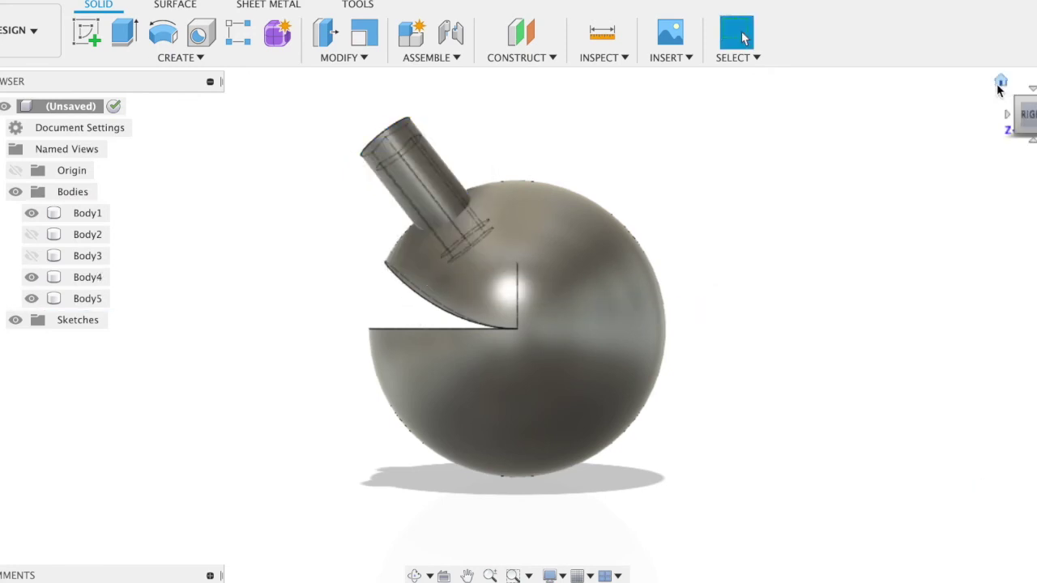
left_click(1002, 83)
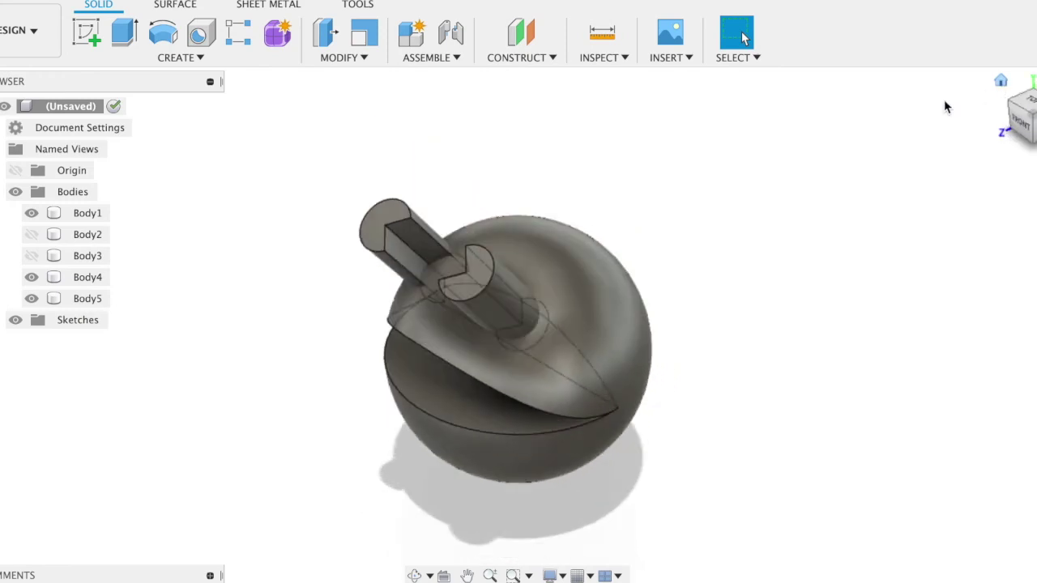
Combine Cut Body4 and Body5 from sphere Body1, keeping the tools, then hide Body4.
left_click(358, 64)
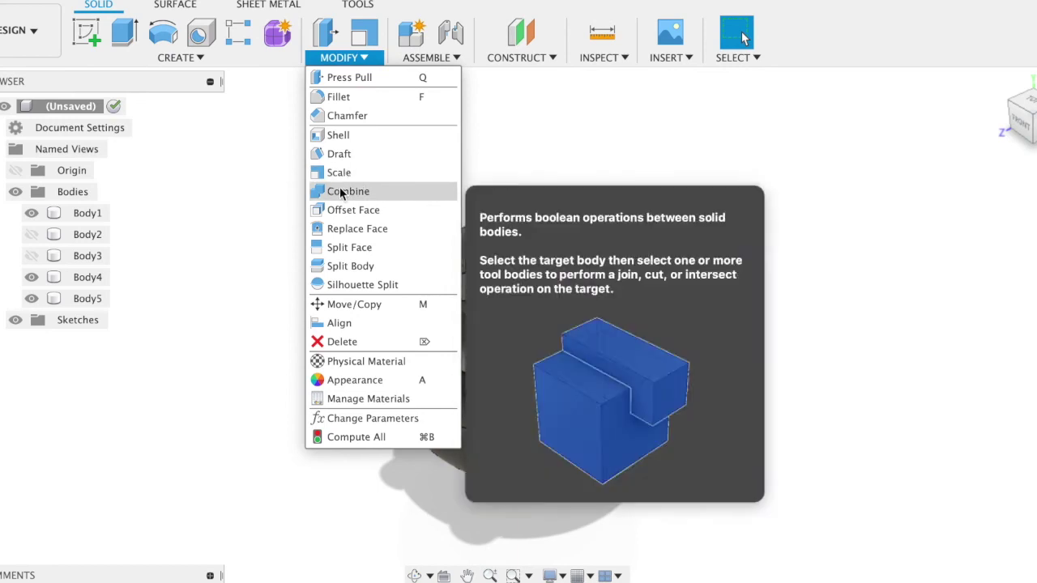
left_click(348, 191)
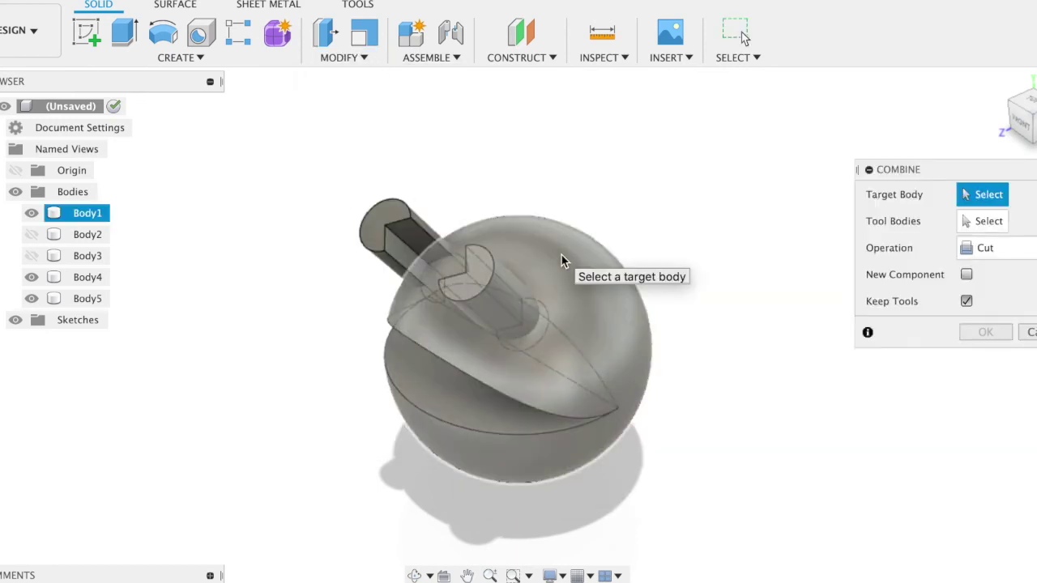
left_click(561, 256)
left_click(400, 221)
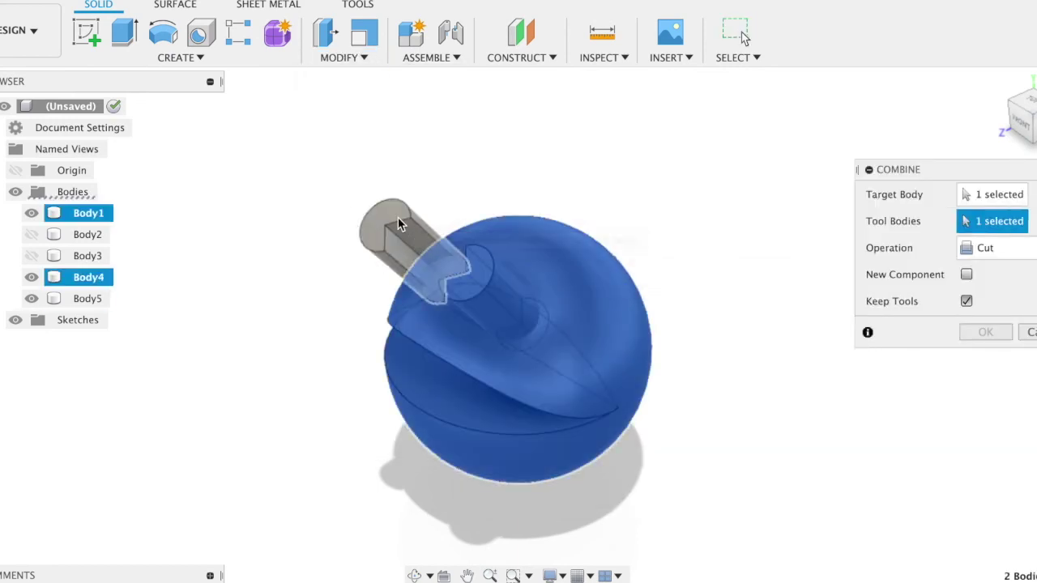
left_click(497, 297)
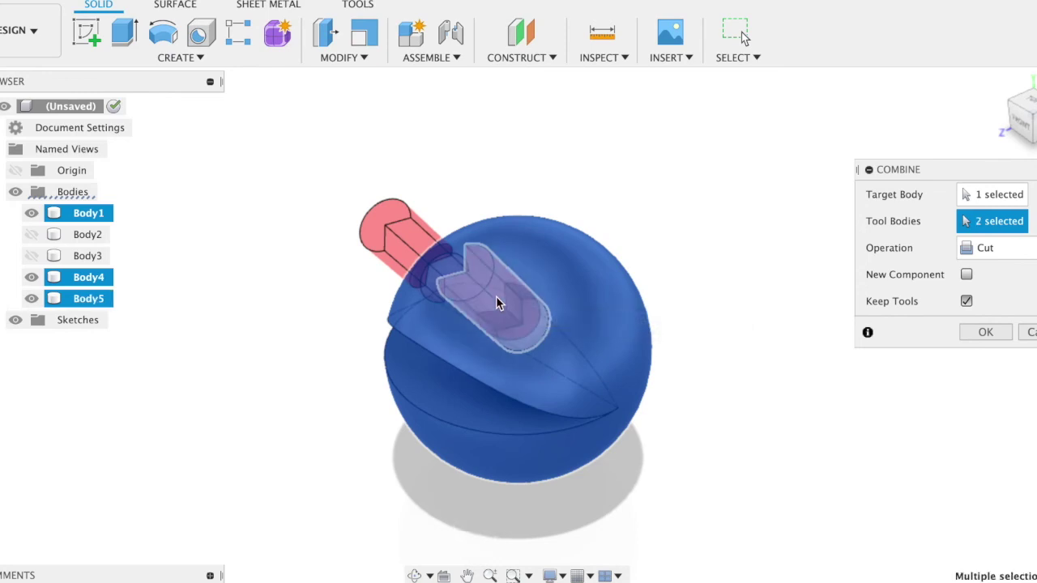
left_click(980, 339)
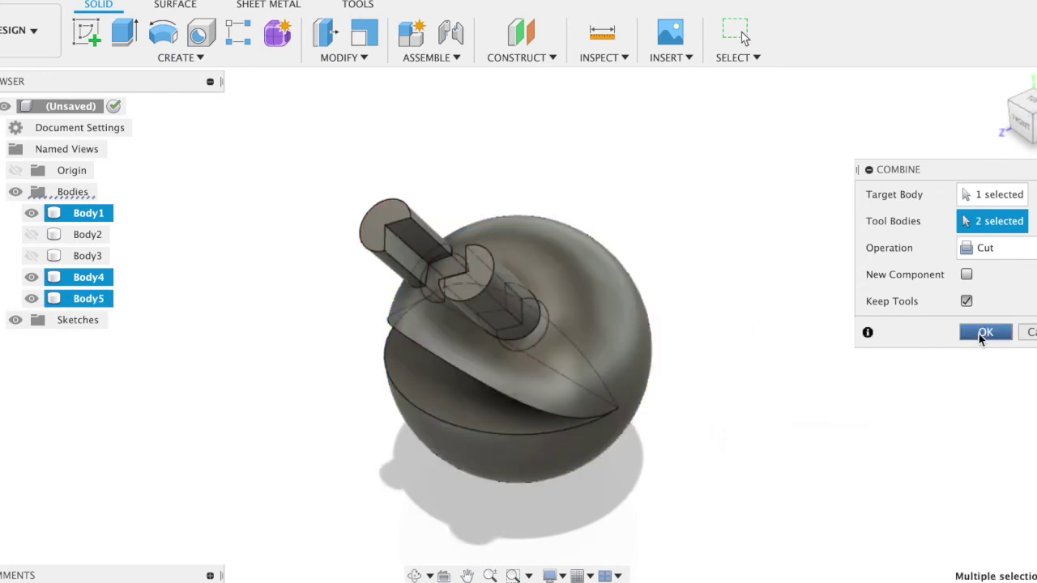
left_click(31, 277)
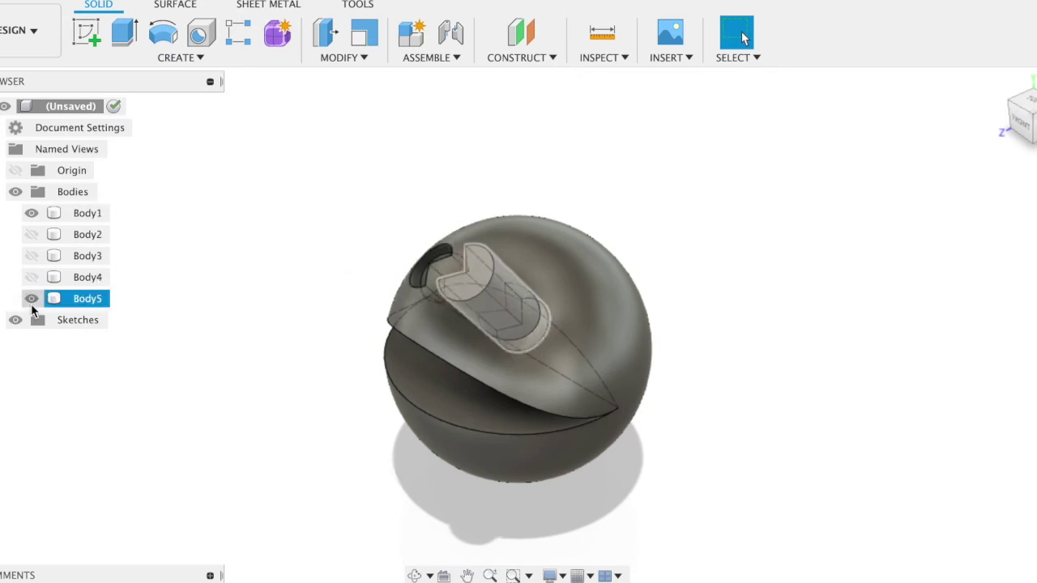
Hide Body5, orbit to inspect the eye recesses, and select sphere Body1 in the browser.
left_click(31, 299)
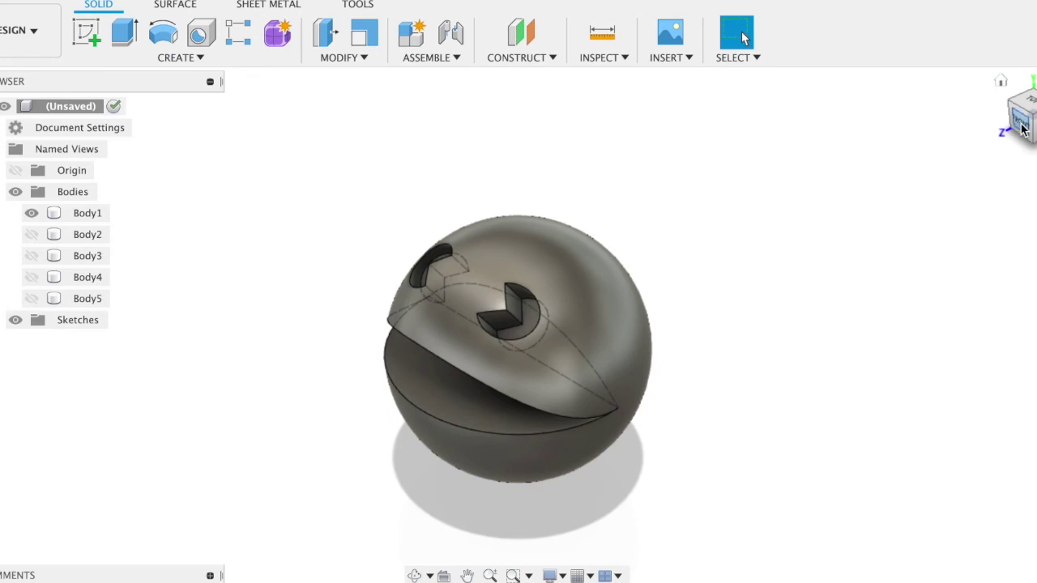
left_click_drag(987, 129, 1027, 142)
middle_click_drag(744, 37, 744, 38, "shift")
mouse_move(1013, 114)
left_mouse_down()
mouse_move(1000, 121)
mouse_move(984, 102)
mouse_move(1009, 111)
mouse_move(977, 123)
mouse_move(984, 104)
mouse_move(1012, 108)
mouse_move(1015, 98)
mouse_move(1023, 110)
left_mouse_up()
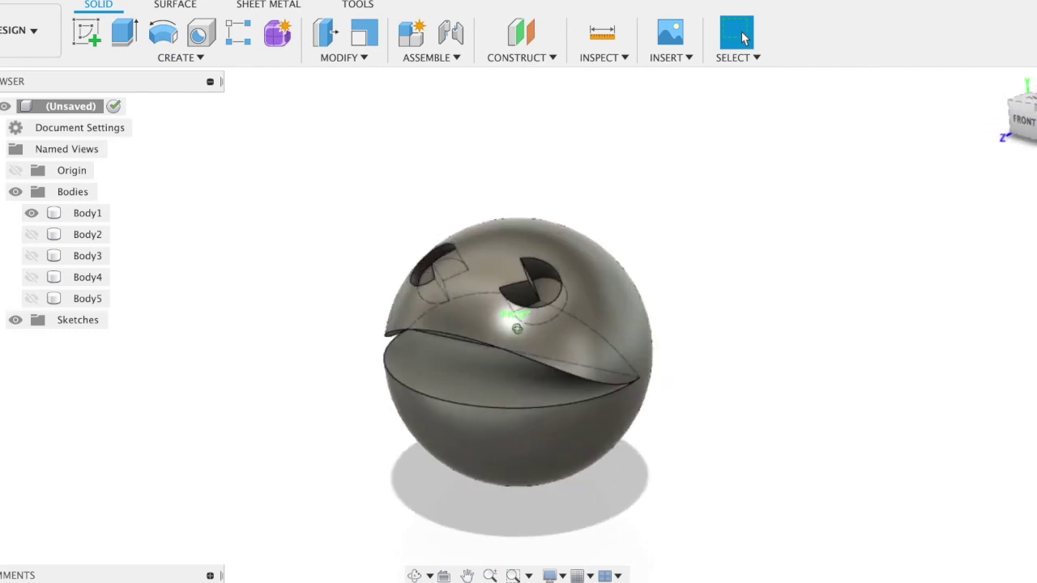
left_click(504, 384)
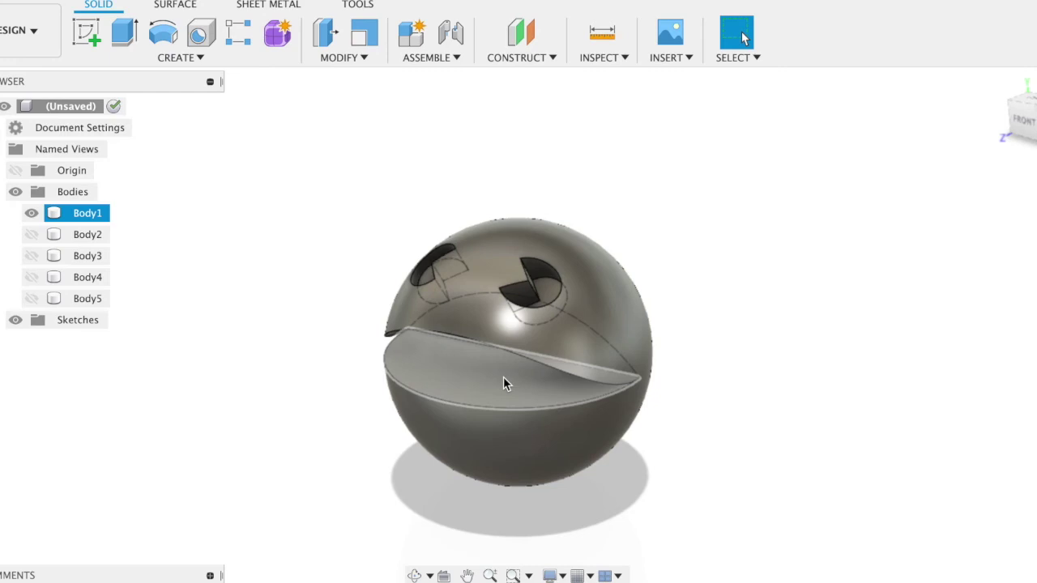
left_click(366, 212)
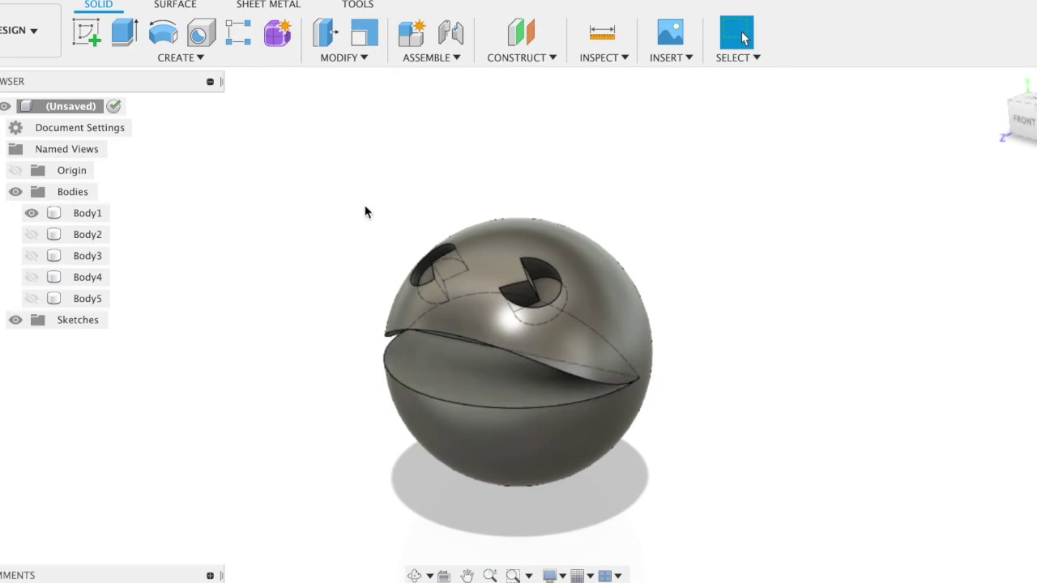
left_click(106, 217)
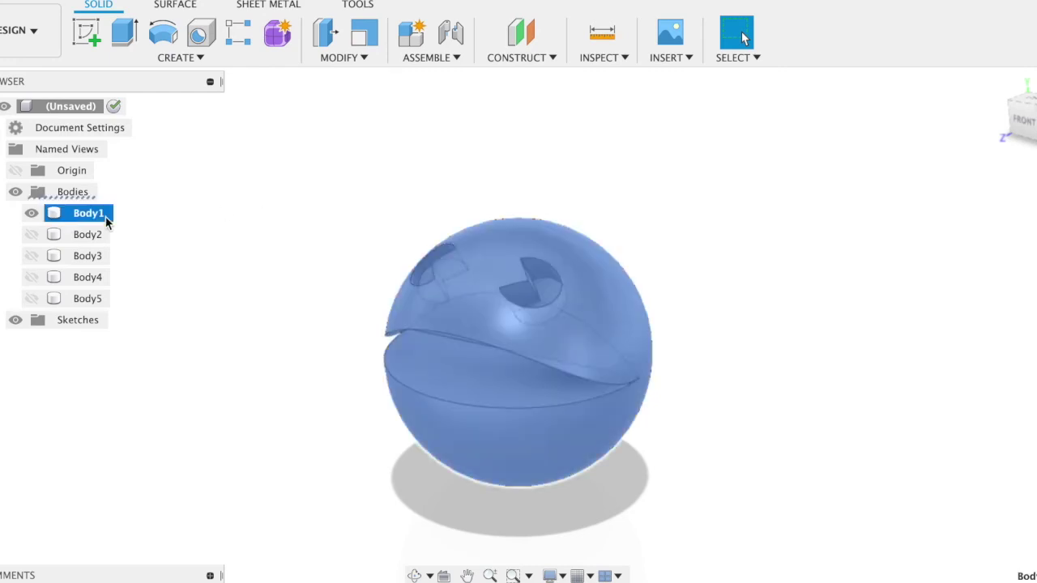
double_click(106, 215)
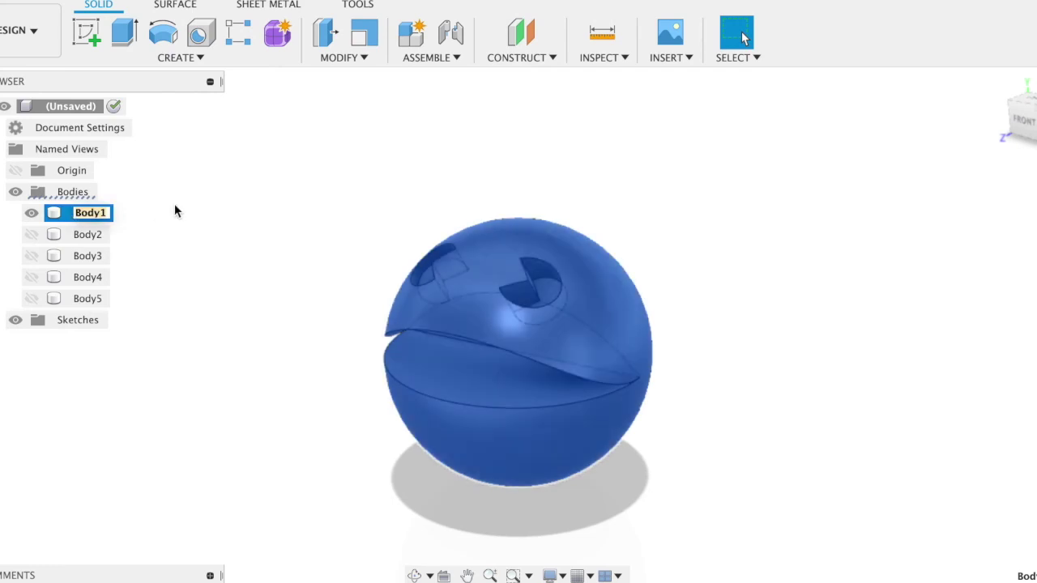
Open the Appearance library for sphere Body1 and browse the available materials.
left_click(175, 208)
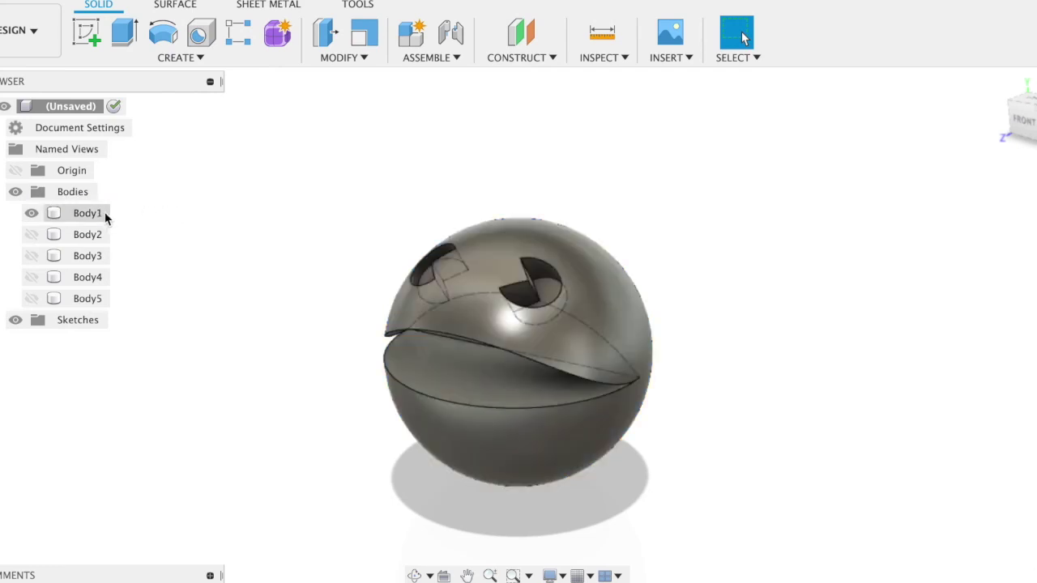
left_click(103, 215)
right_click(104, 216)
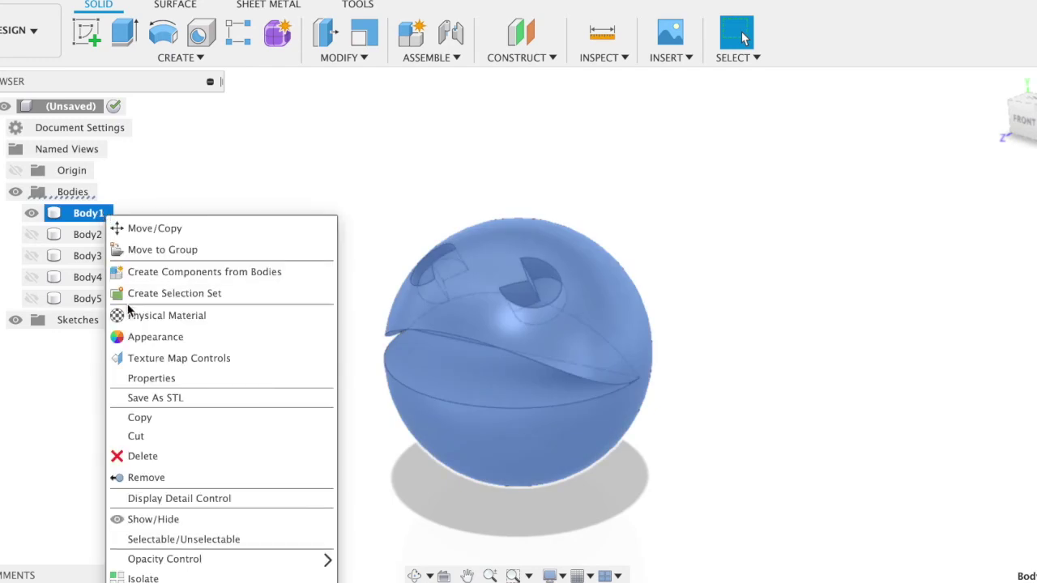
left_click(130, 337)
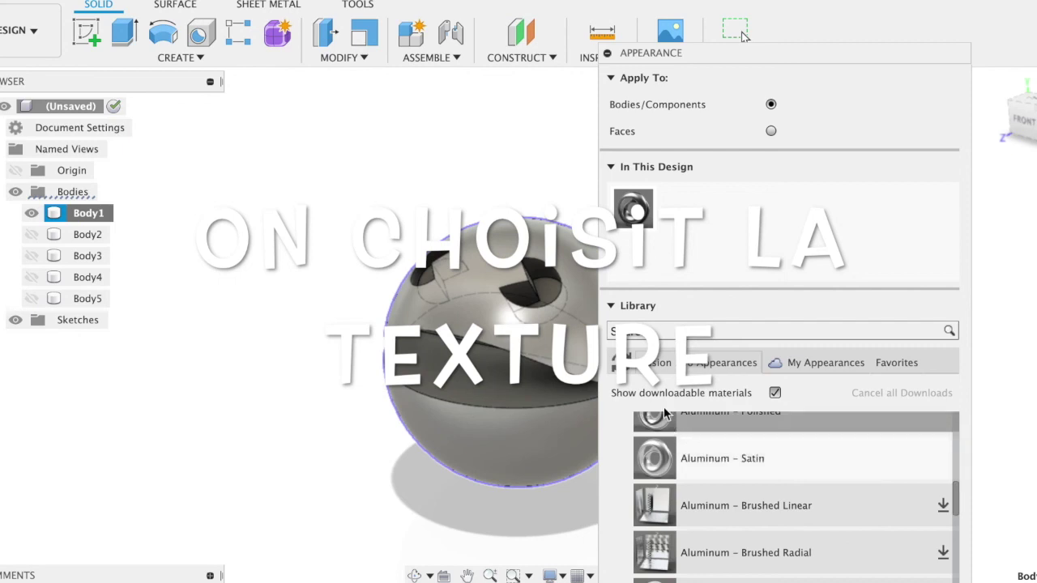
scroll(723, 411, "down", 2)
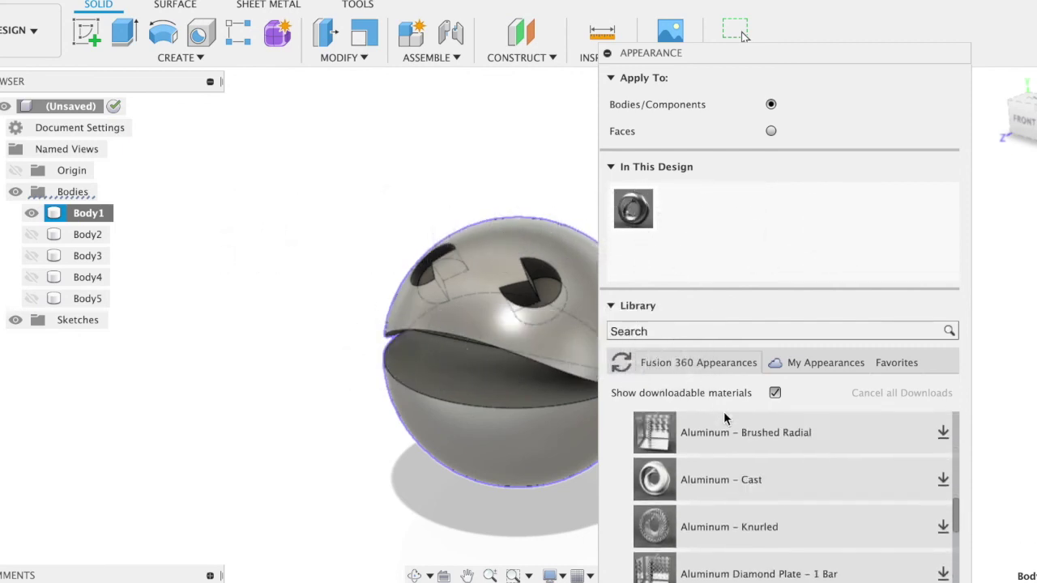
scroll(724, 412, "up", 5)
scroll(723, 412, "down", 2)
scroll(723, 411, "down", 2)
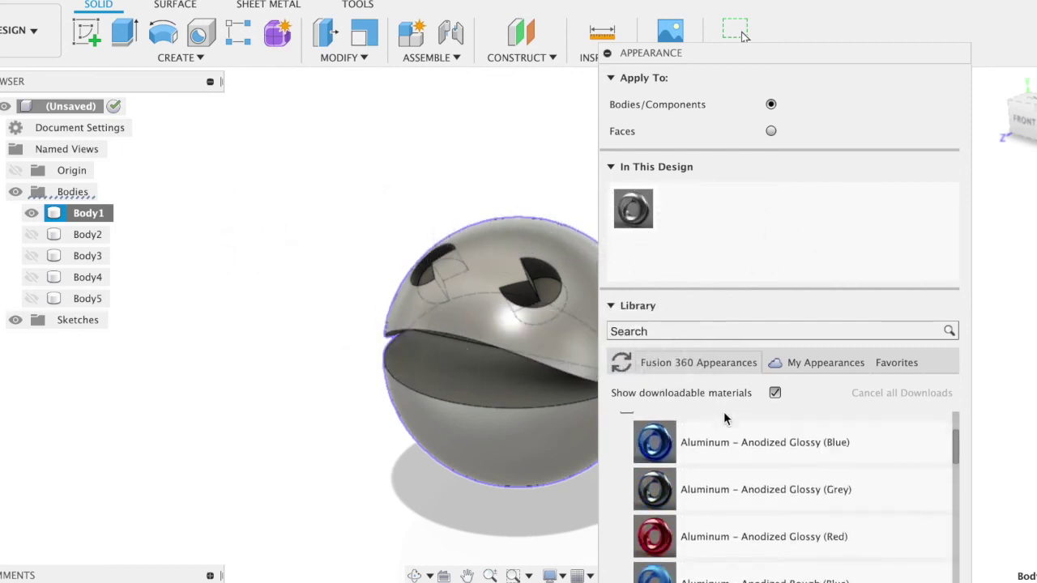
scroll(723, 411, "down", 3)
scroll(723, 412, "down", 1)
scroll(724, 415, "down", 3)
scroll(723, 415, "down", 5)
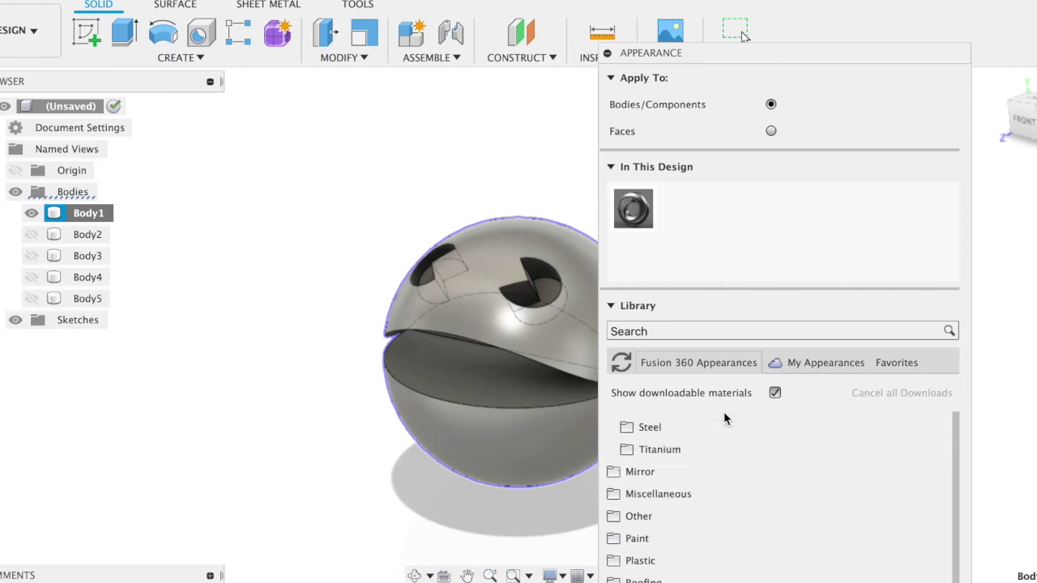
scroll(724, 415, "up", 3)
scroll(723, 415, "up", 5)
scroll(724, 415, "up", 2)
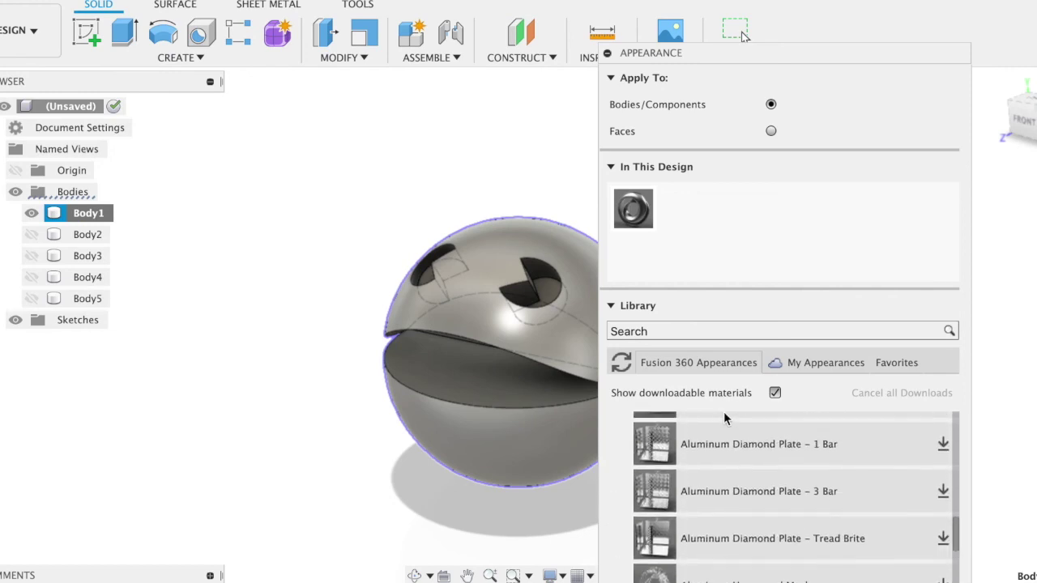
scroll(723, 415, "up", 2)
scroll(723, 415, "up", 2)
scroll(724, 415, "up", 3)
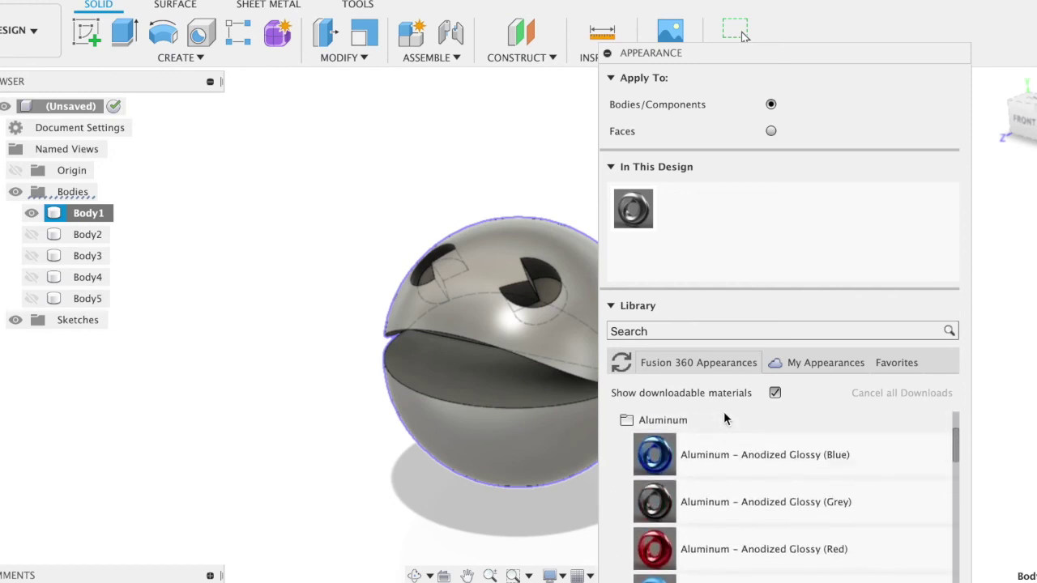
scroll(724, 414, "up", 2)
Expand Paint > Metallic and apply Paint – Metallic (Yellow) to the sphere.
left_click(657, 486)
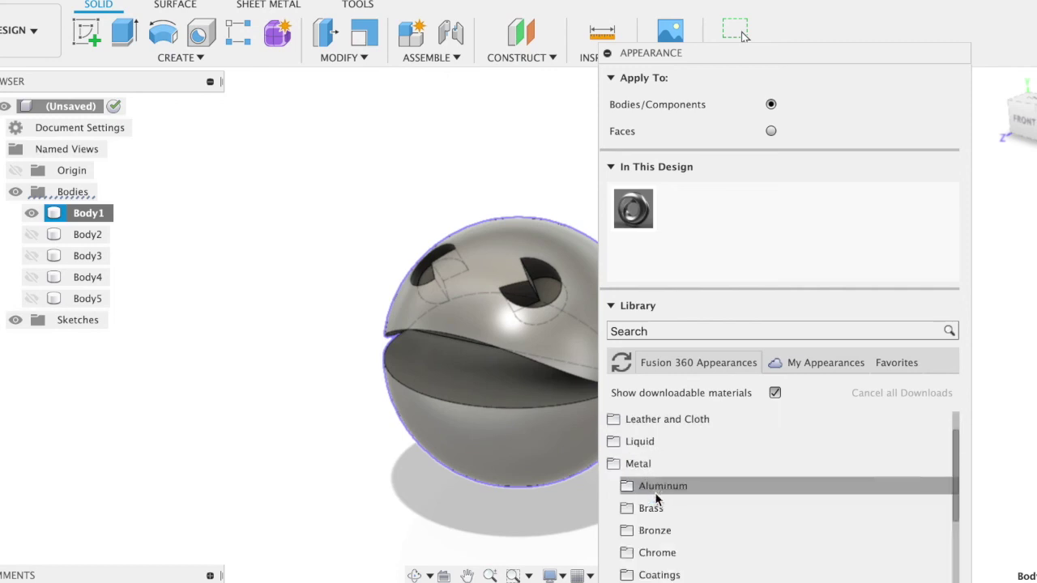
scroll(708, 503, "down", 4)
scroll(708, 502, "down", 1)
scroll(708, 503, "down", 1)
scroll(708, 499, "down", 4)
scroll(708, 499, "down", 1)
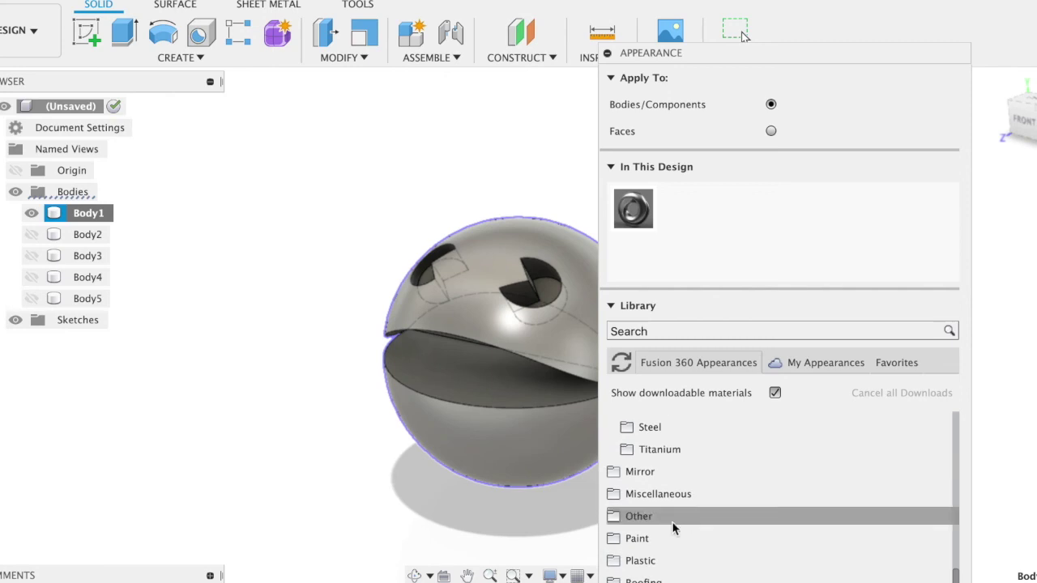
left_click(644, 539)
scroll(687, 528, "down", 5)
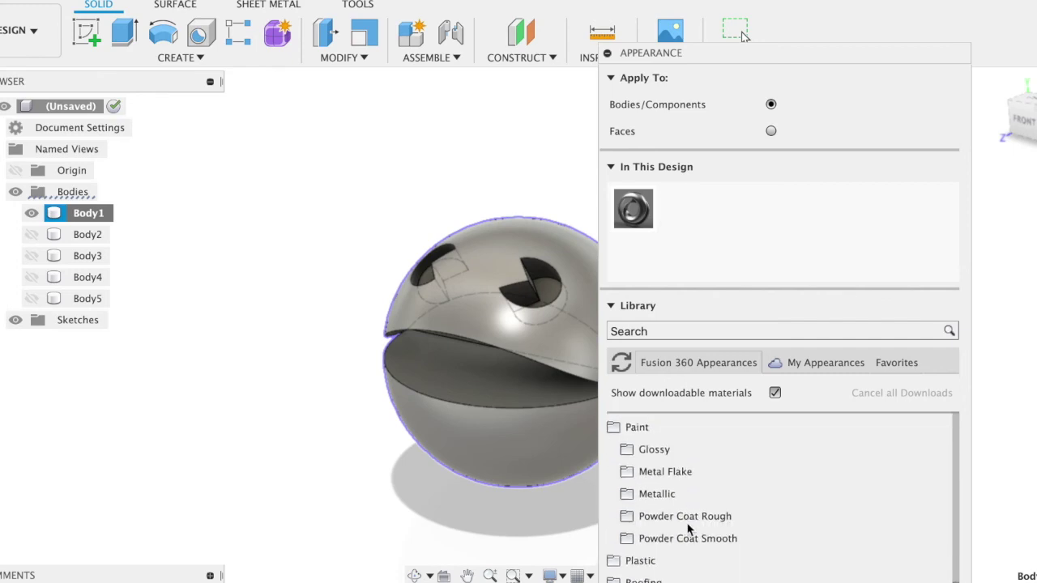
left_click(659, 494)
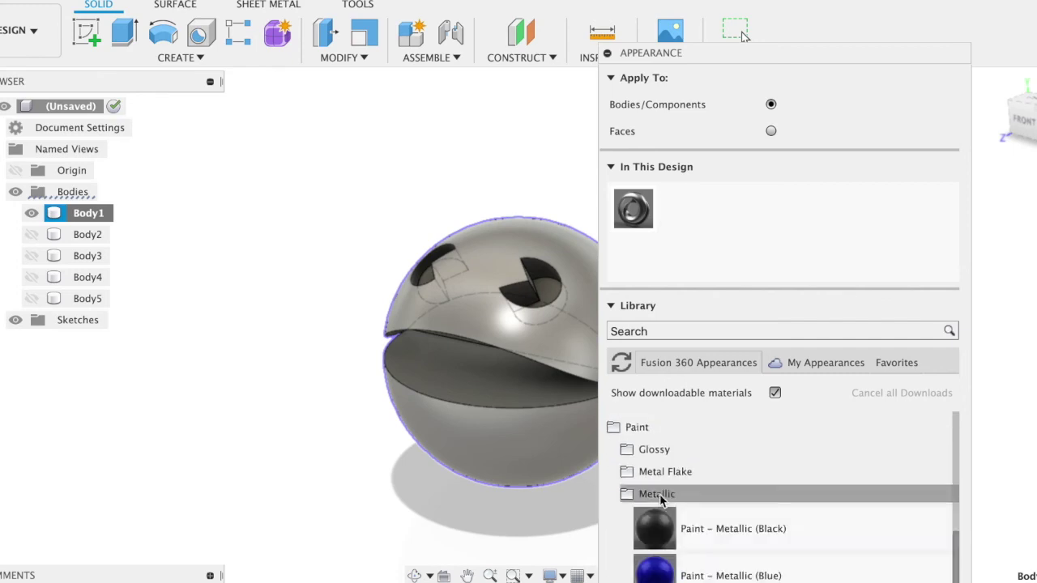
scroll(717, 496, "down", 10)
left_click_drag(718, 500, 526, 341)
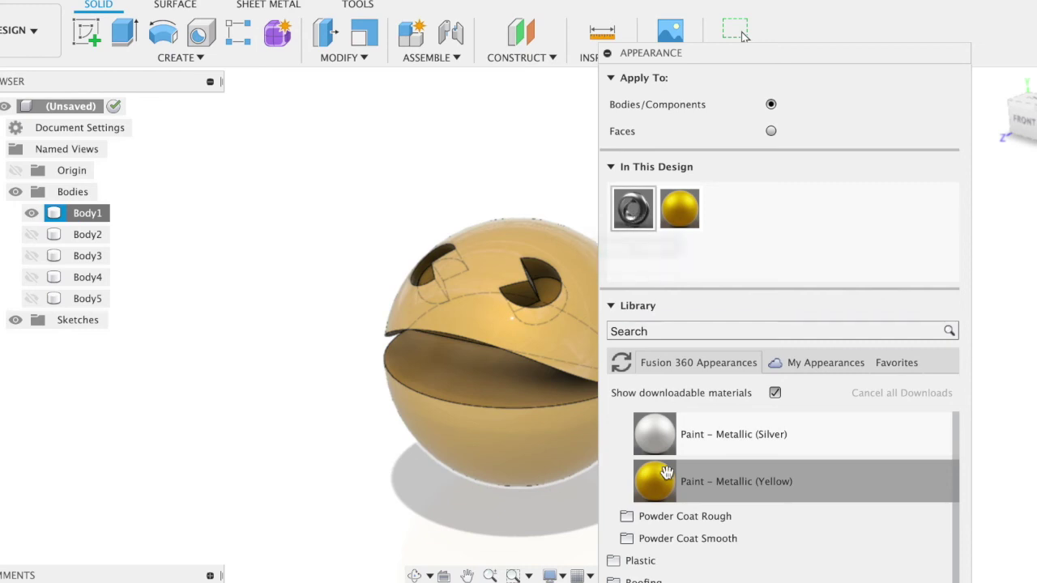
Add Paint - Metallic (Black) from the Metallic library to the In This Design appearances.
scroll(694, 478, "up", 3)
scroll(695, 480, "up", 2)
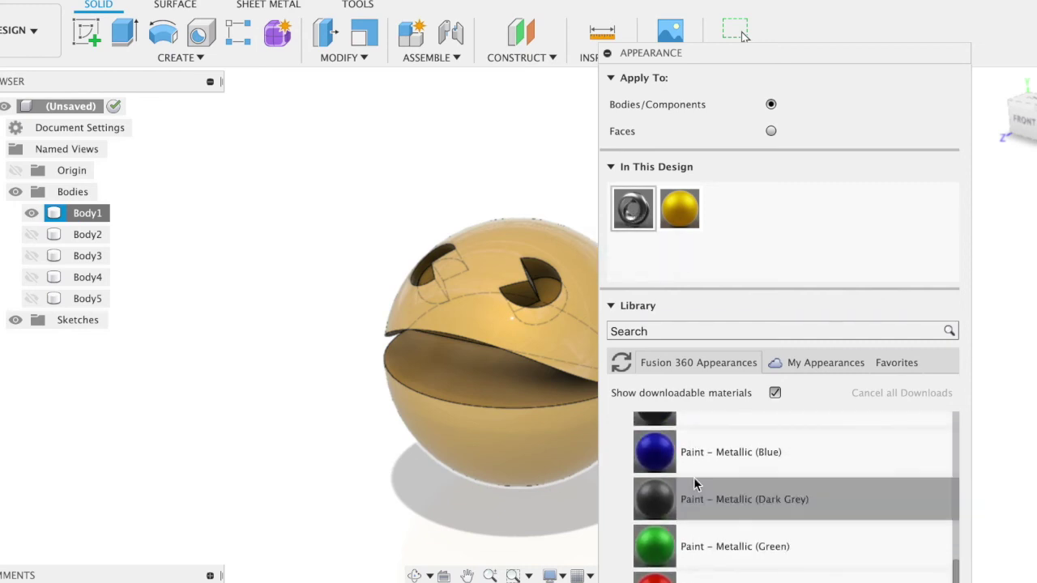
scroll(694, 475, "up", 2)
scroll(695, 475, "up", 1)
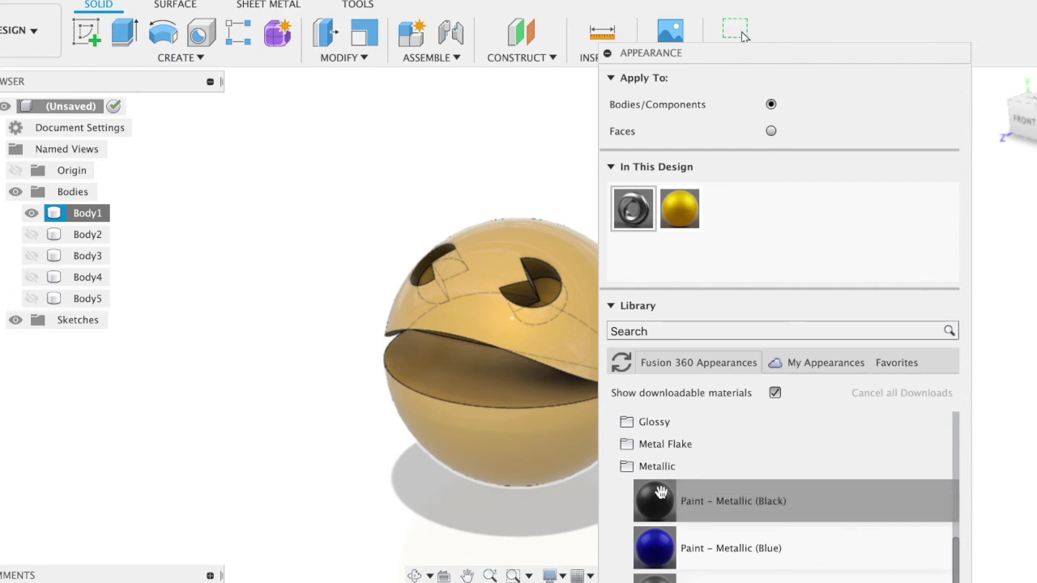
left_click_drag(661, 492, 814, 248)
Set Apply To to Faces and paint the eye holes with Paint - Metallic (Black).
left_click(627, 467)
left_click(770, 132)
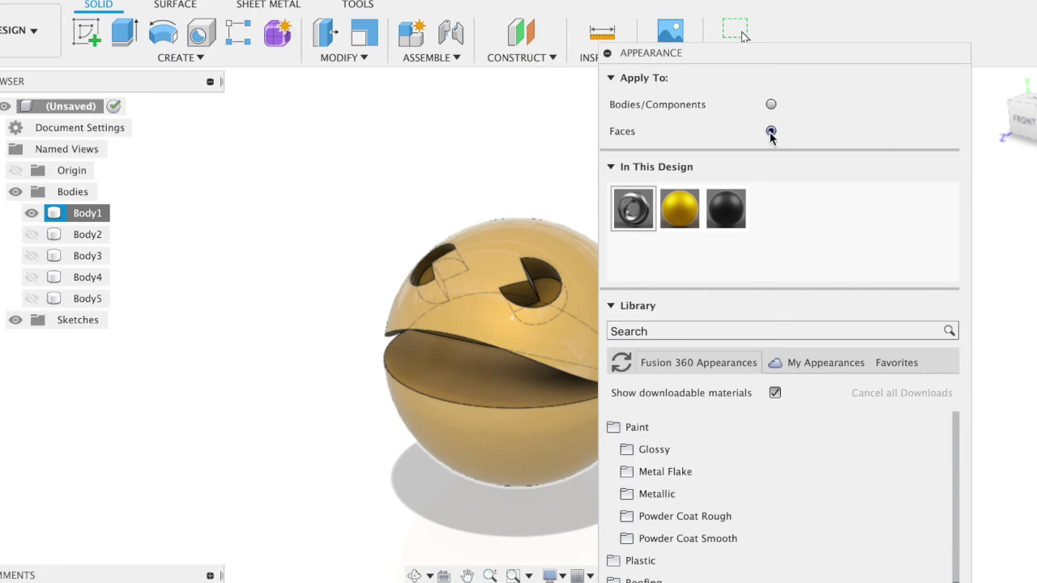
left_click_drag(727, 208, 542, 294)
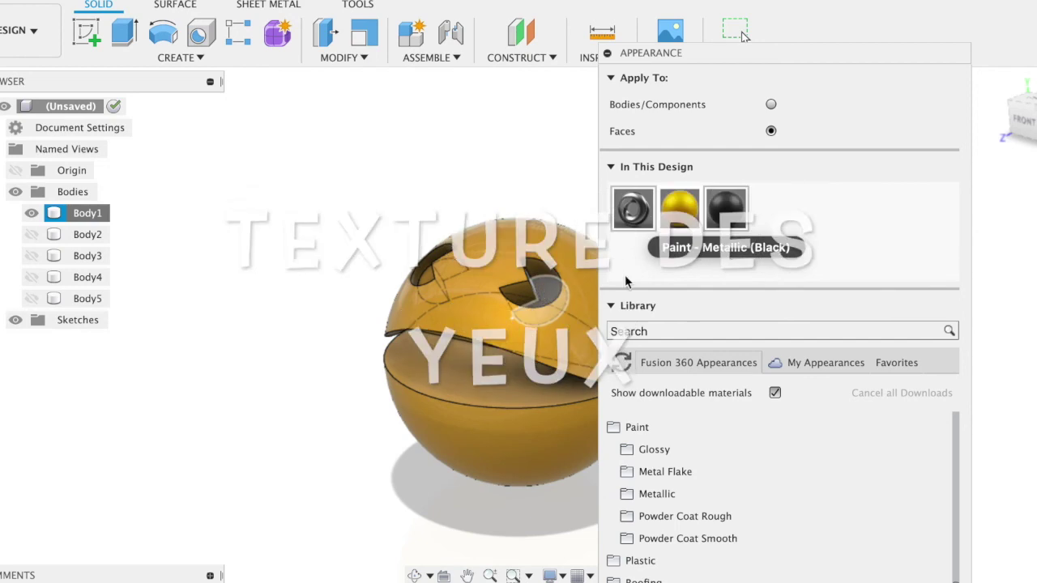
left_click_drag(740, 215, 500, 251)
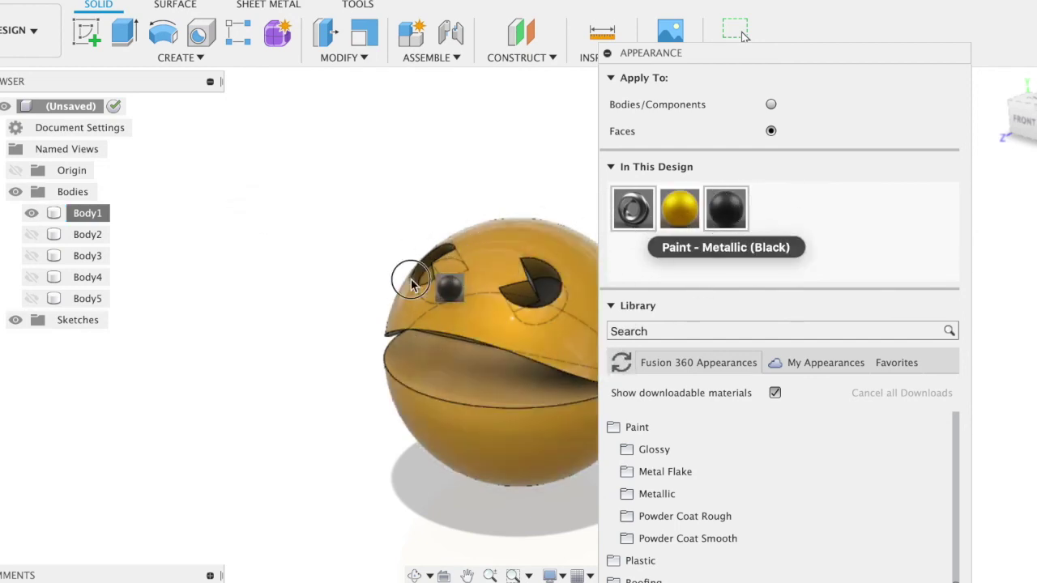
left_click_drag(500, 251, 419, 278)
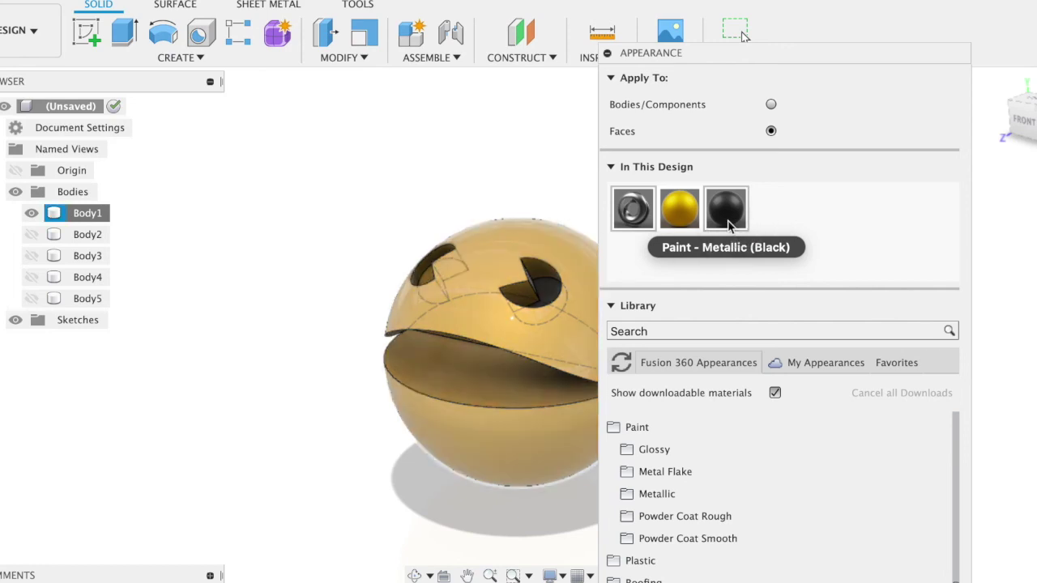
From the front view, finish the left eye hole and paint the mouth faces black.
left_click(1023, 121)
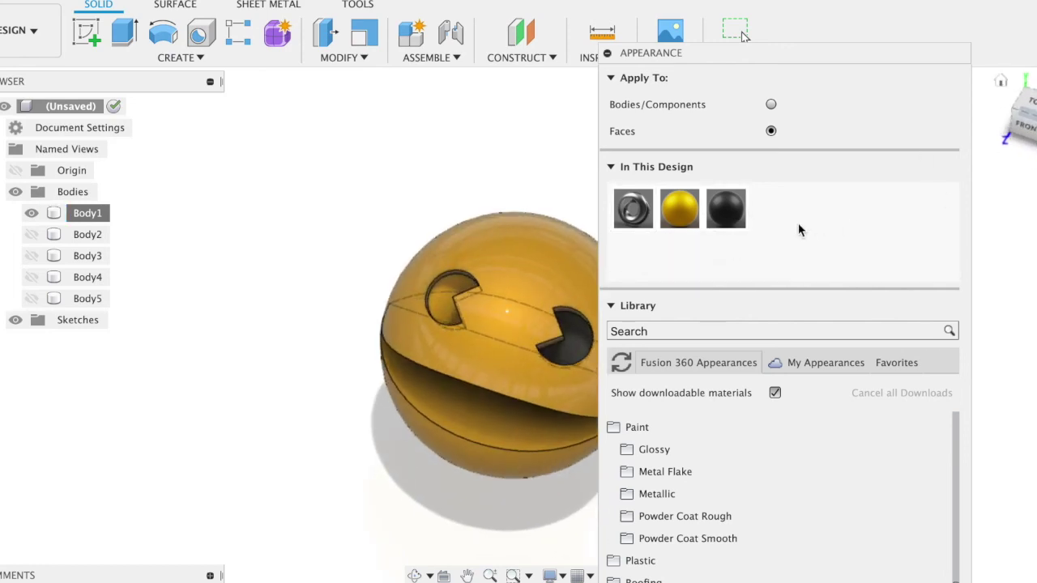
left_click_drag(726, 208, 454, 295)
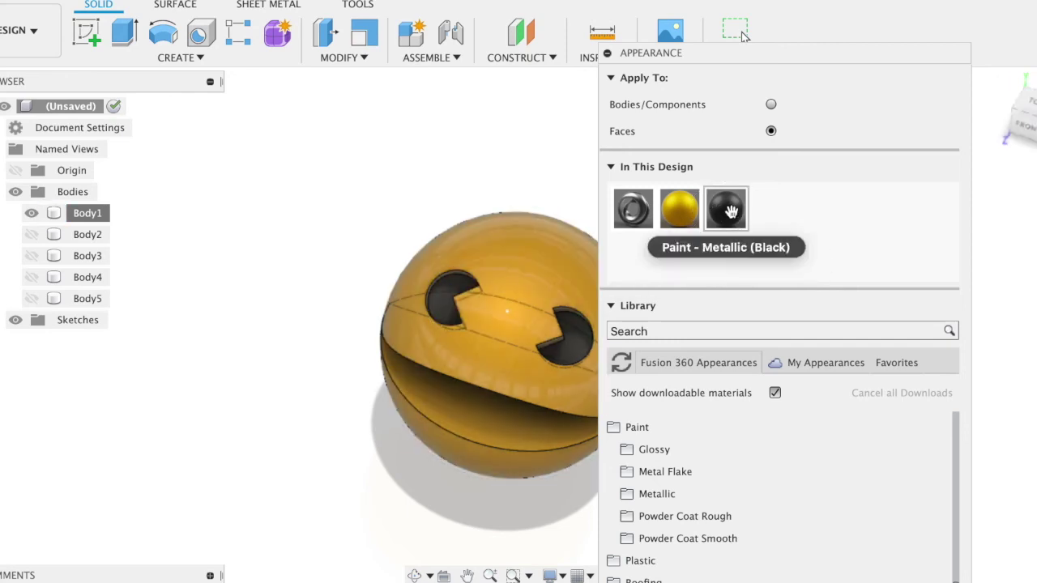
left_click_drag(732, 211, 521, 433)
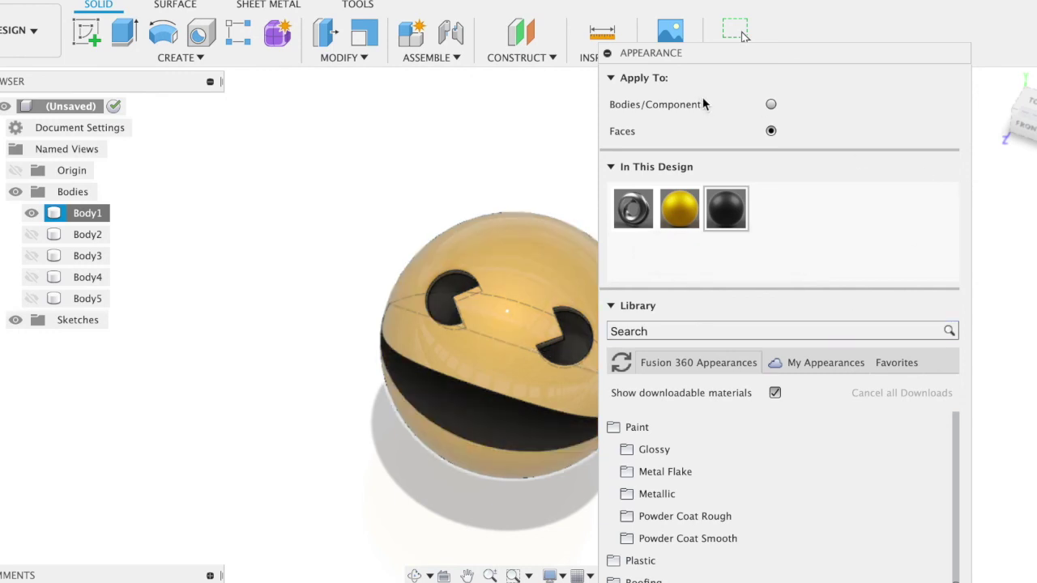
left_click(612, 308)
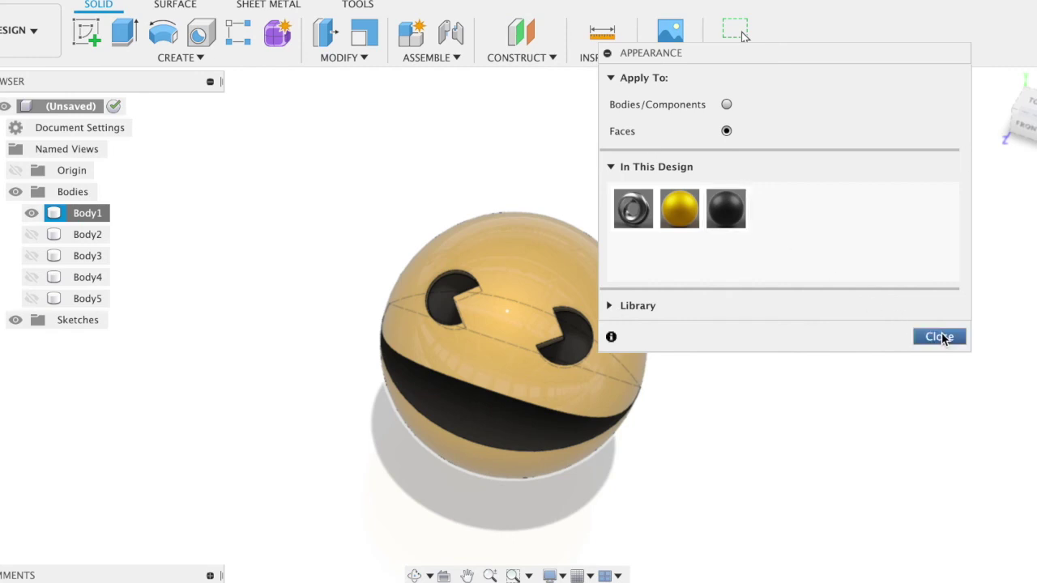
Close the Appearance dialog, return the model to its home view and show the sketches.
left_click(940, 337)
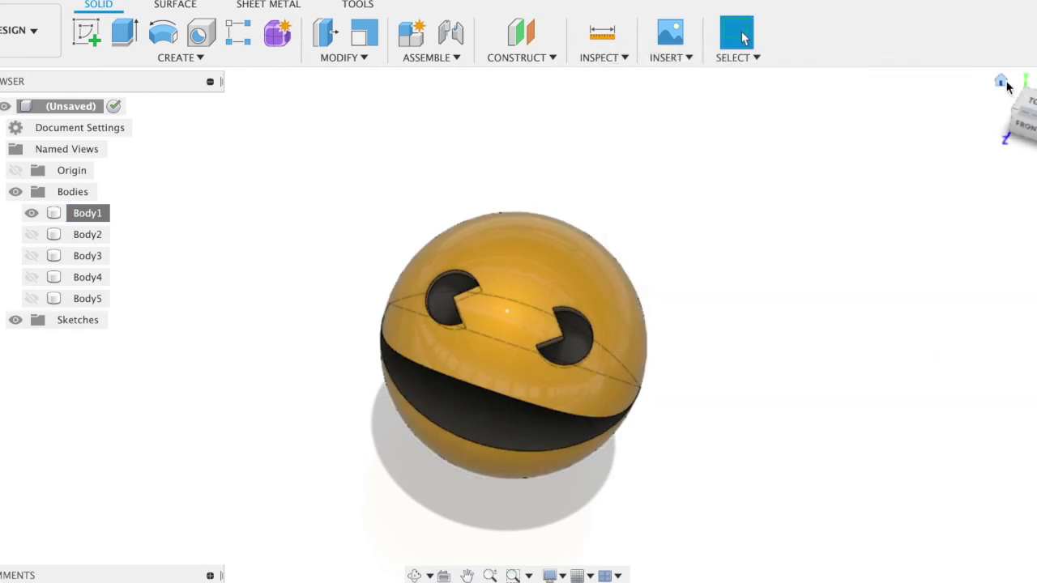
left_click(1003, 82)
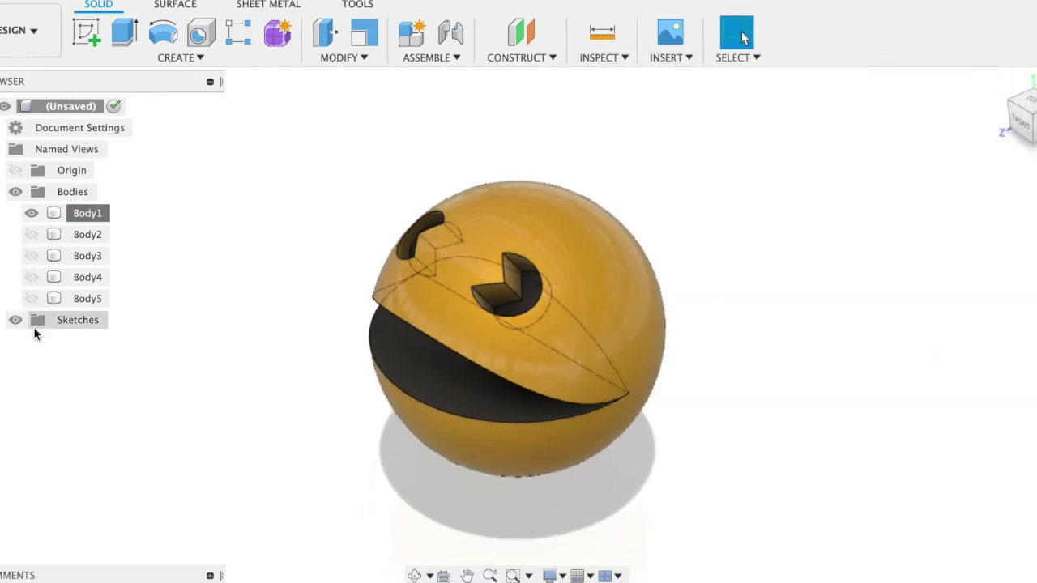
left_click(2, 323)
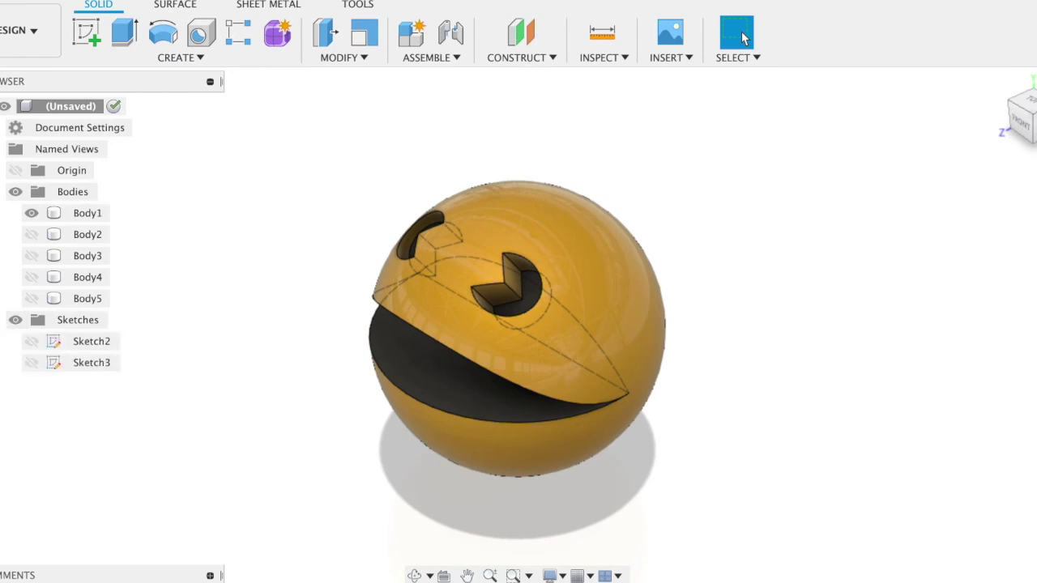
Switch to the Render workspace and orbit to face the sphere's front.
left_click(33, 33)
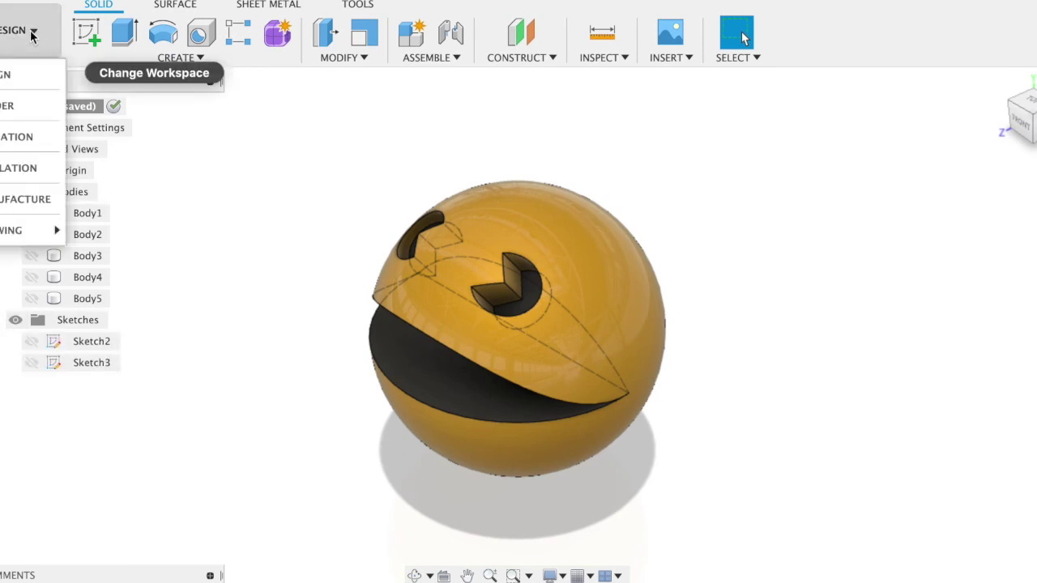
left_click(10, 106)
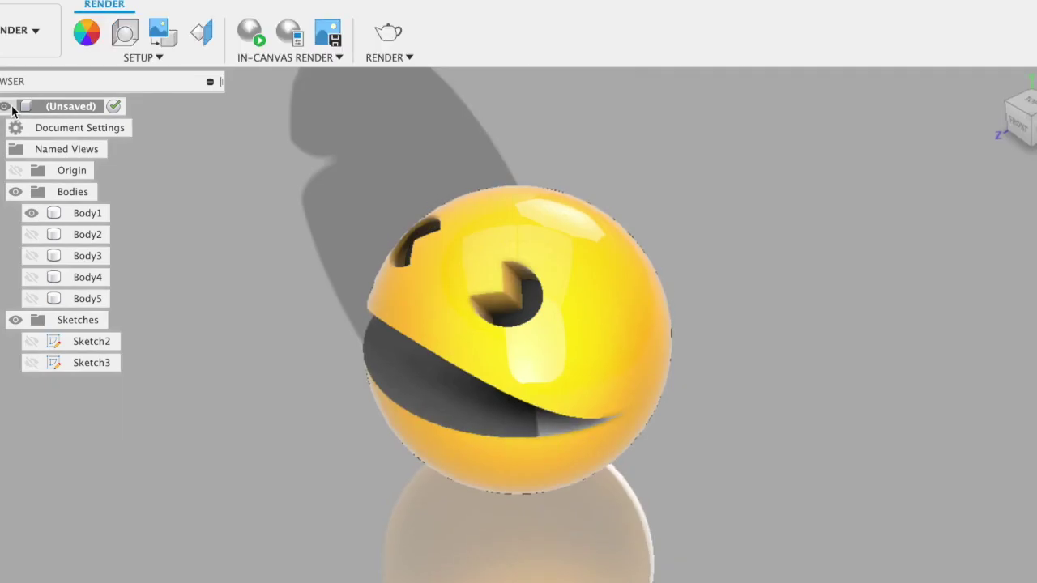
mouse_move(1019, 122)
left_click_drag(1018, 130, 978, 167)
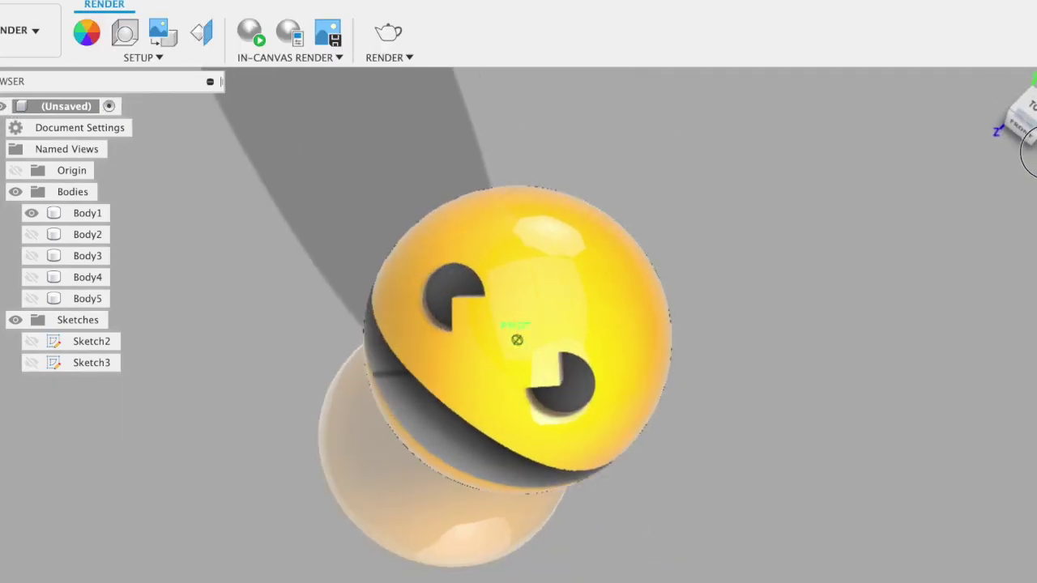
mouse_move(979, 168)
left_mouse_down()
mouse_move(1027, 96)
mouse_move(1027, 126)
left_mouse_up()
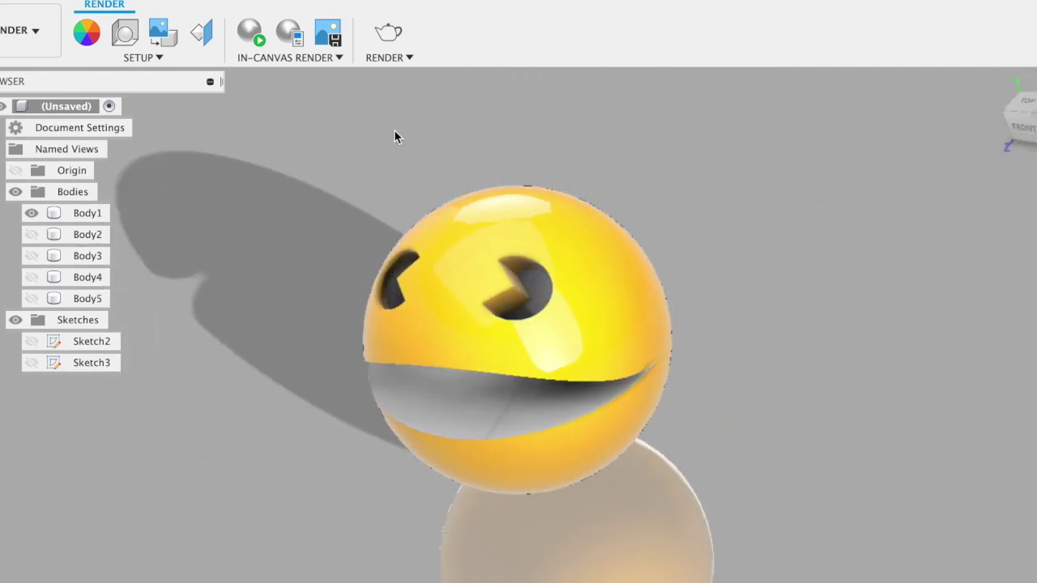
Capture a 1920 x 1080 image of the render and name the file Pacman.
left_click(335, 30)
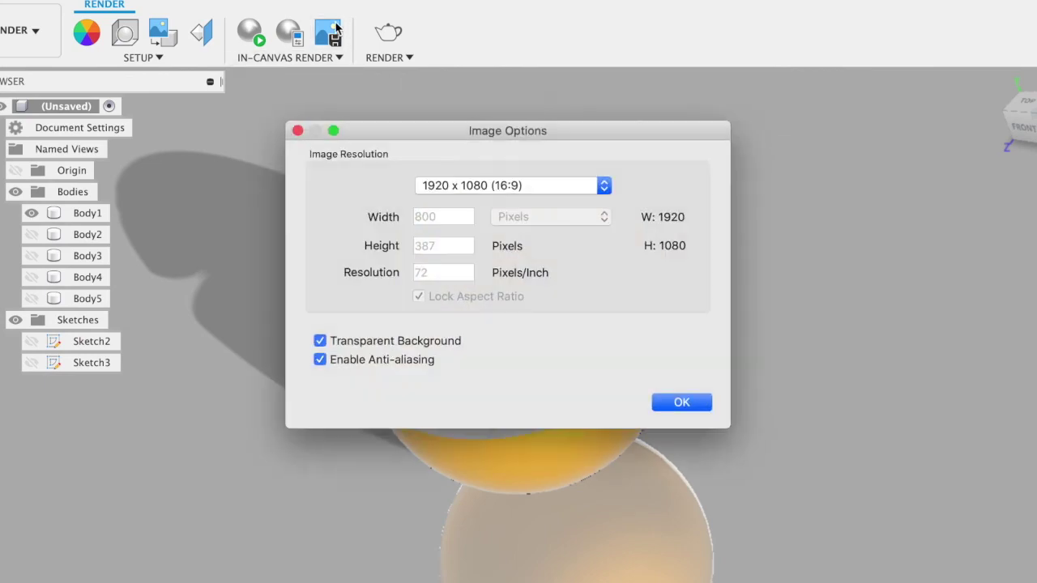
left_click(683, 403)
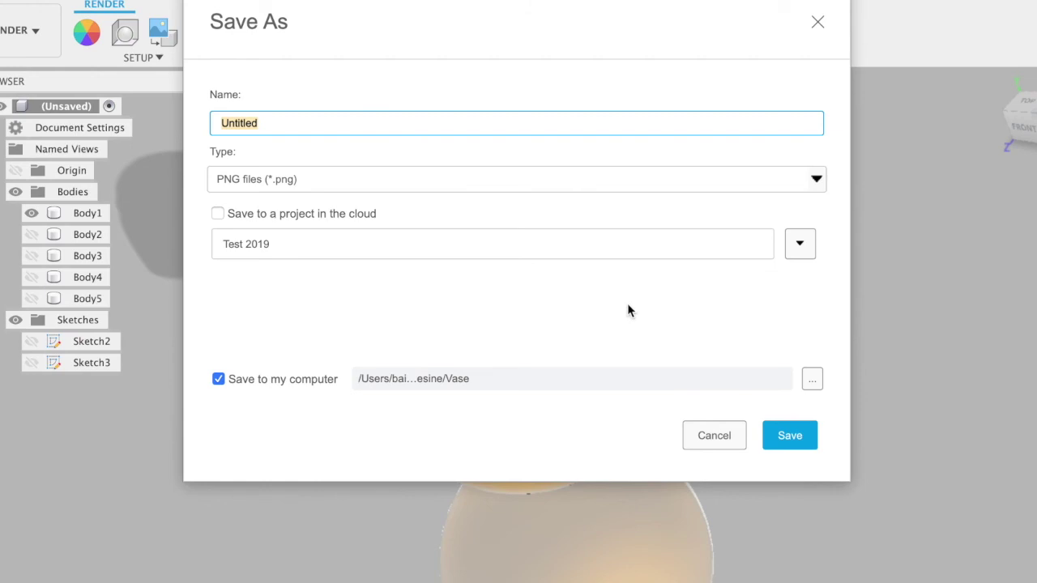
type("PAcar")
key("BackSpace")
key("BackSpace")
key("BackSpace")
key("BackSpace")
type("came")
key("BackSpace")
key("BackSpace")
key("BackSpace")
key("BackSpace")
type("acam")
key("BackSpace")
key("BackSpace")
type("man")
Set the file type to JPG and save the Pacman image.
left_click(317, 182)
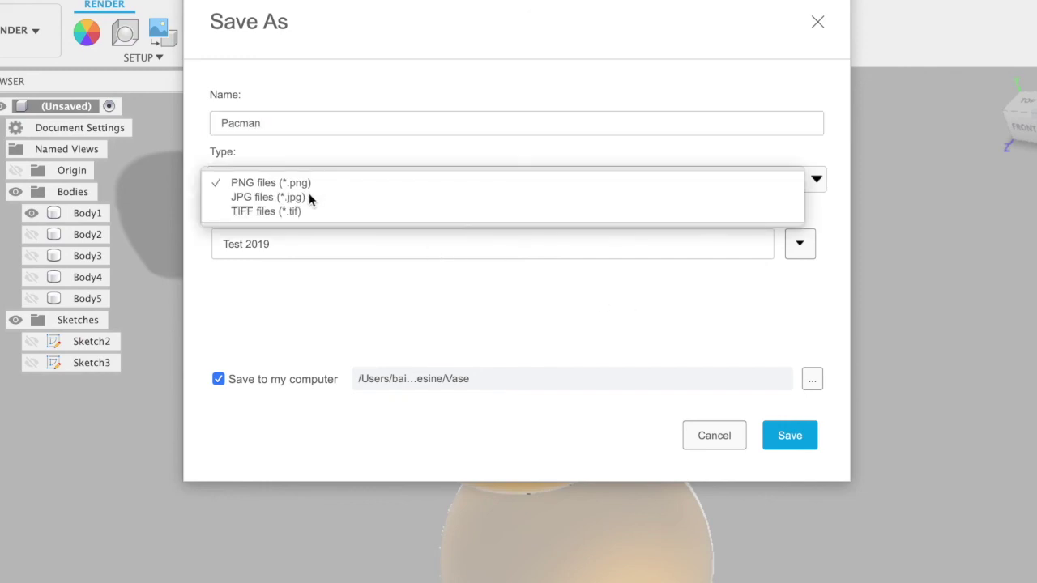
left_click(309, 197)
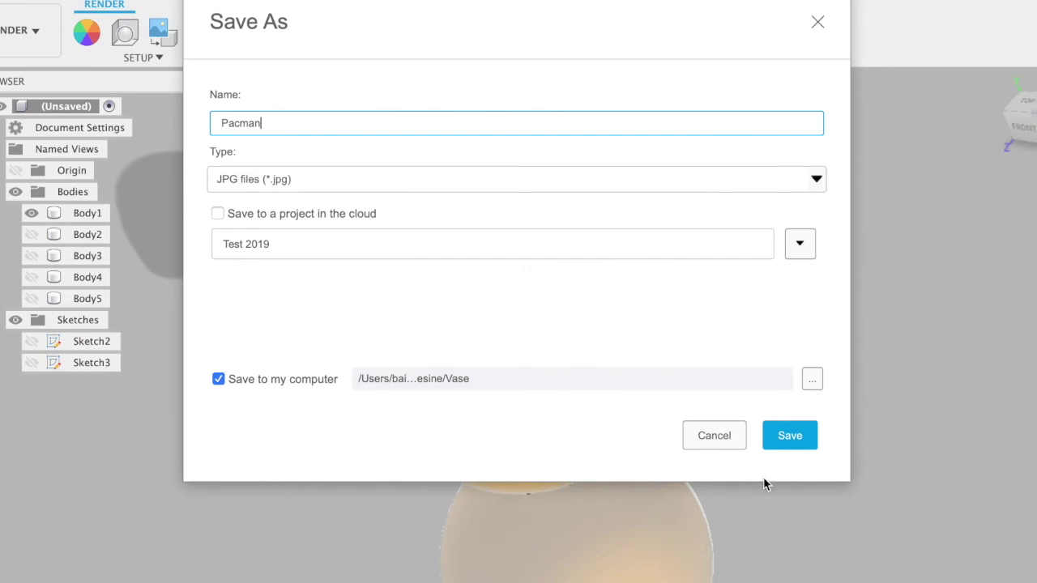
left_click(807, 442)
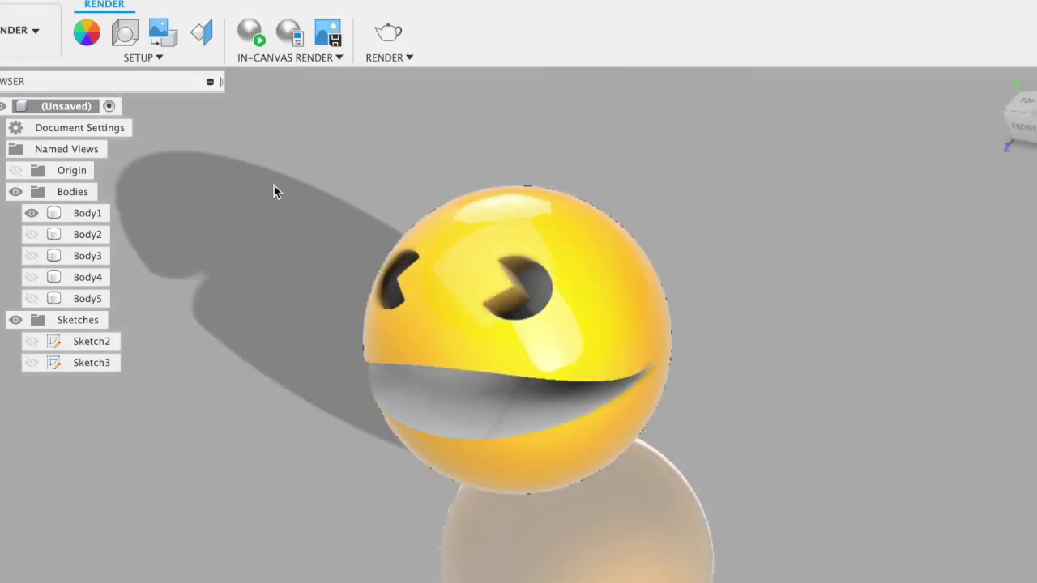
left_click(93, 216)
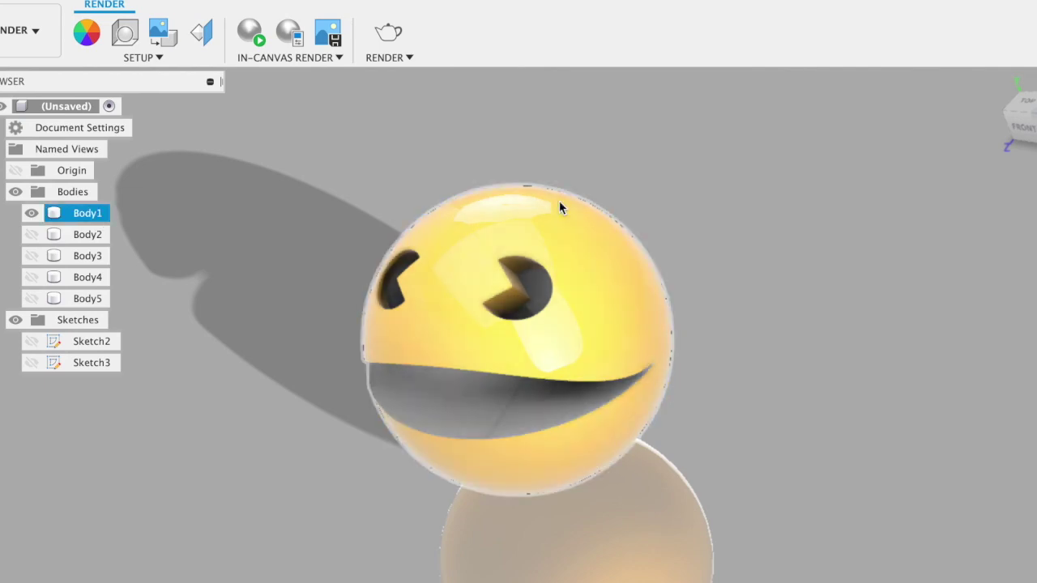
left_click(730, 197)
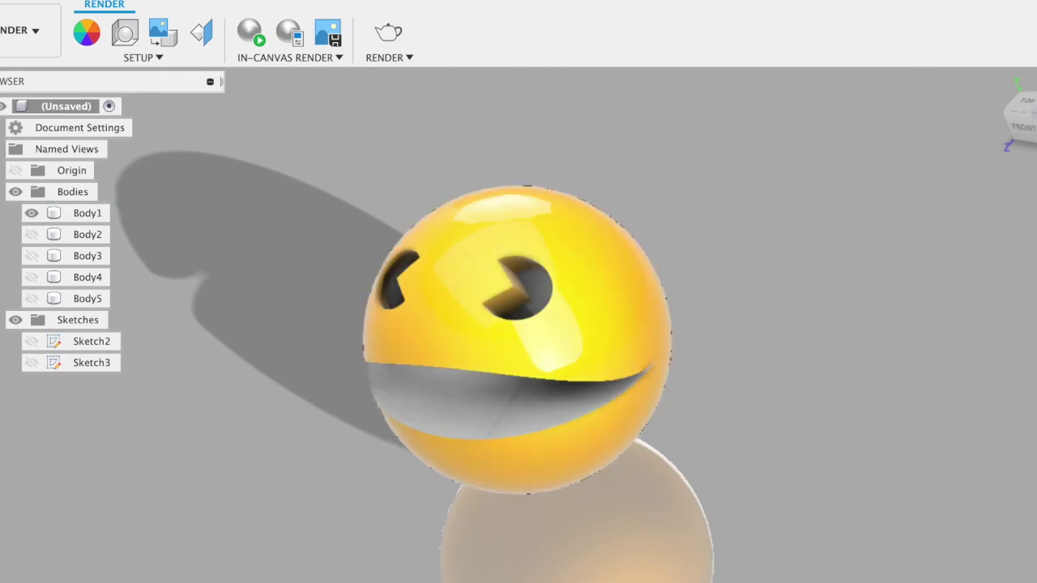